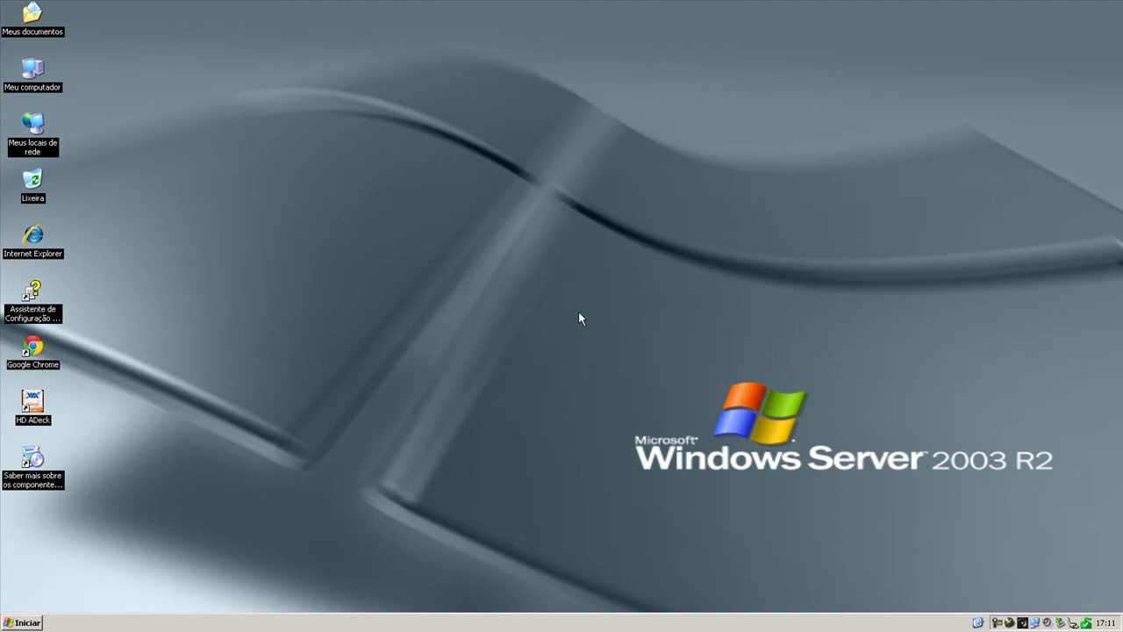
Launch Google Chrome from its shortcut on the Windows Server 2003 desktop.
key("Up")
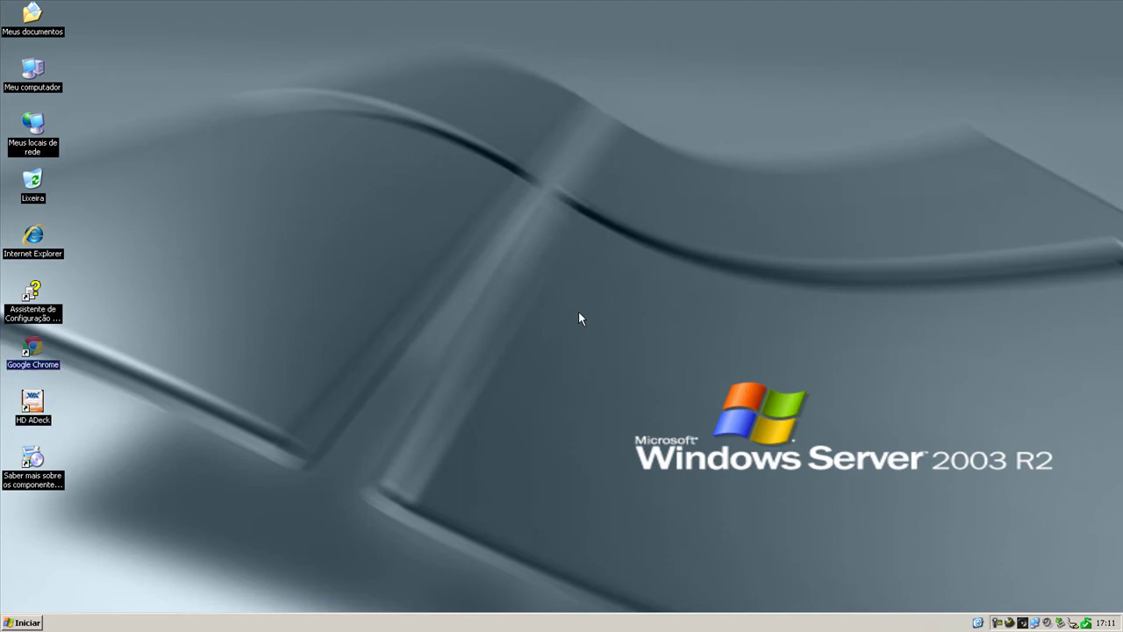
key("Return")
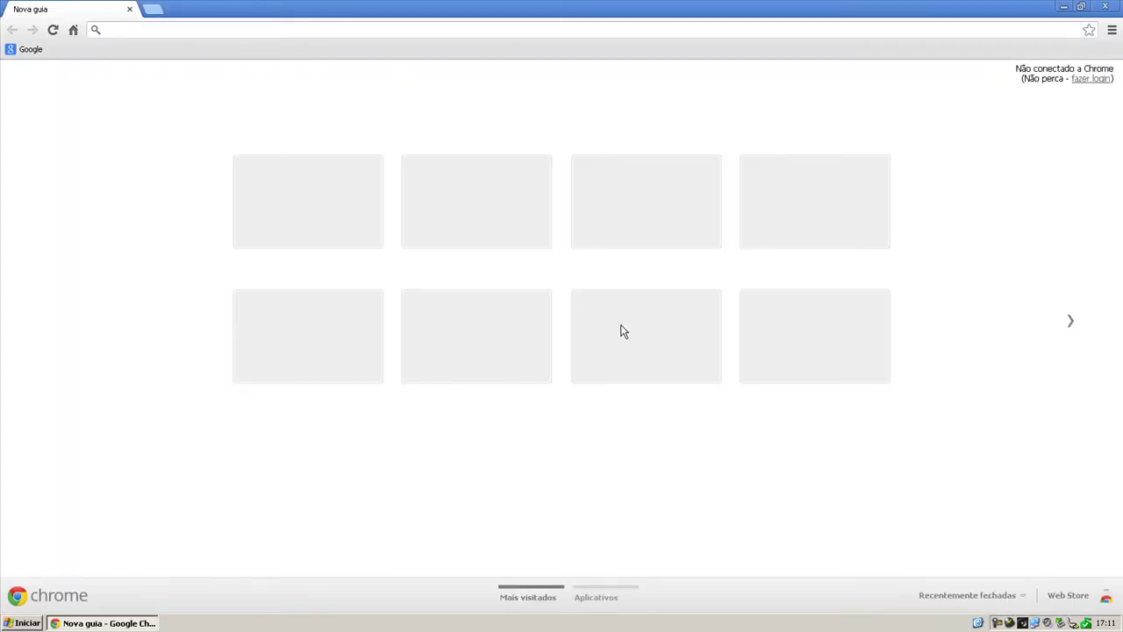
Load the pasted my.vmware.com VMware Player 5.0 download URL in a new tab.
left_click(943, 593)
left_click(941, 566)
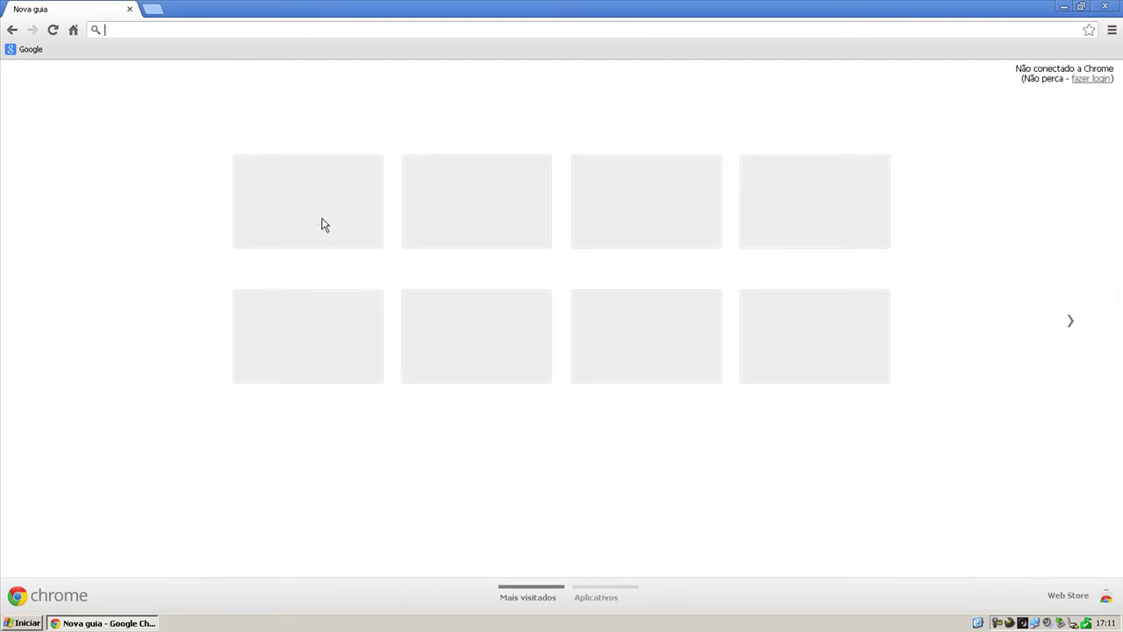
type("https://my.vmware.com/web/vmware/free#desktop_end_user_computing/vmware_player/5_0")
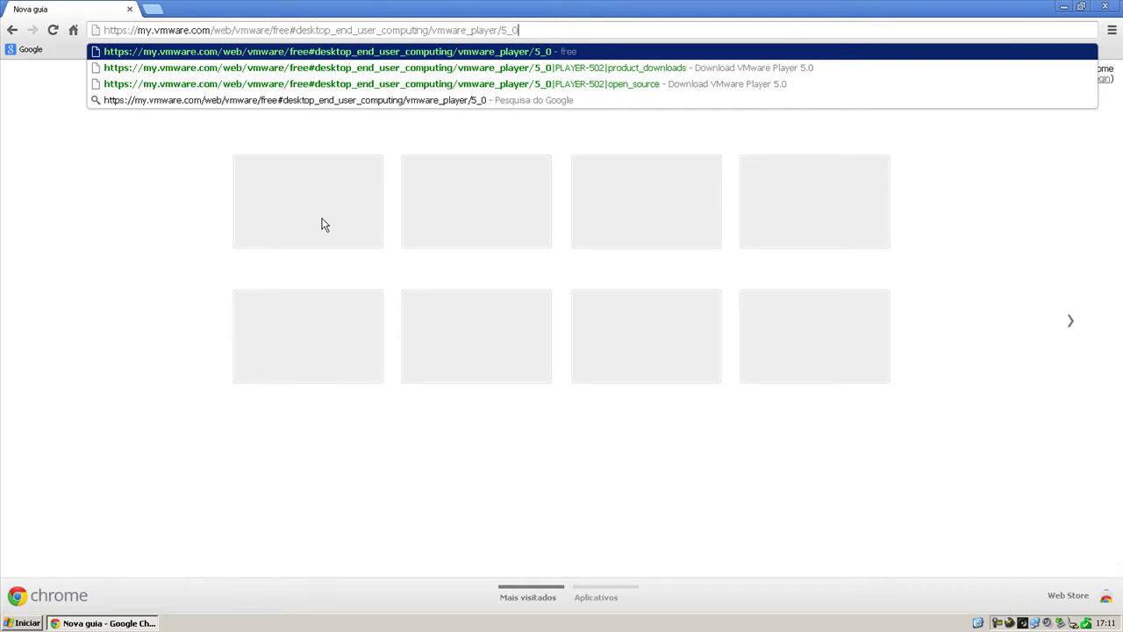
key("Return")
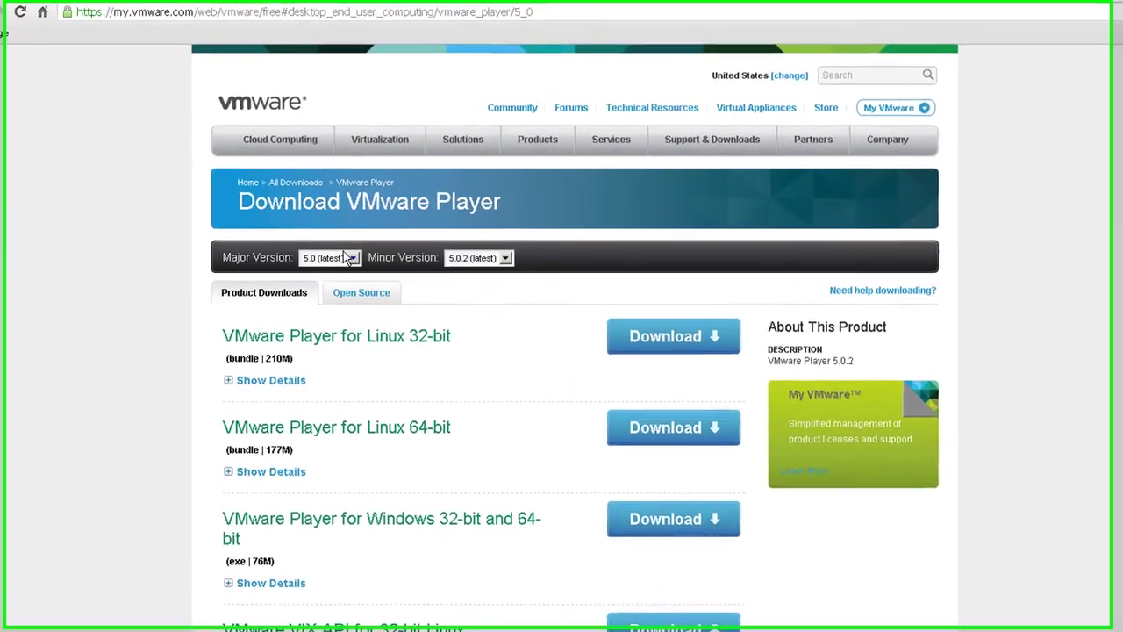
Keep the Major Version at 5.0 and the Minor Version at 5.0.2.
left_click(337, 262)
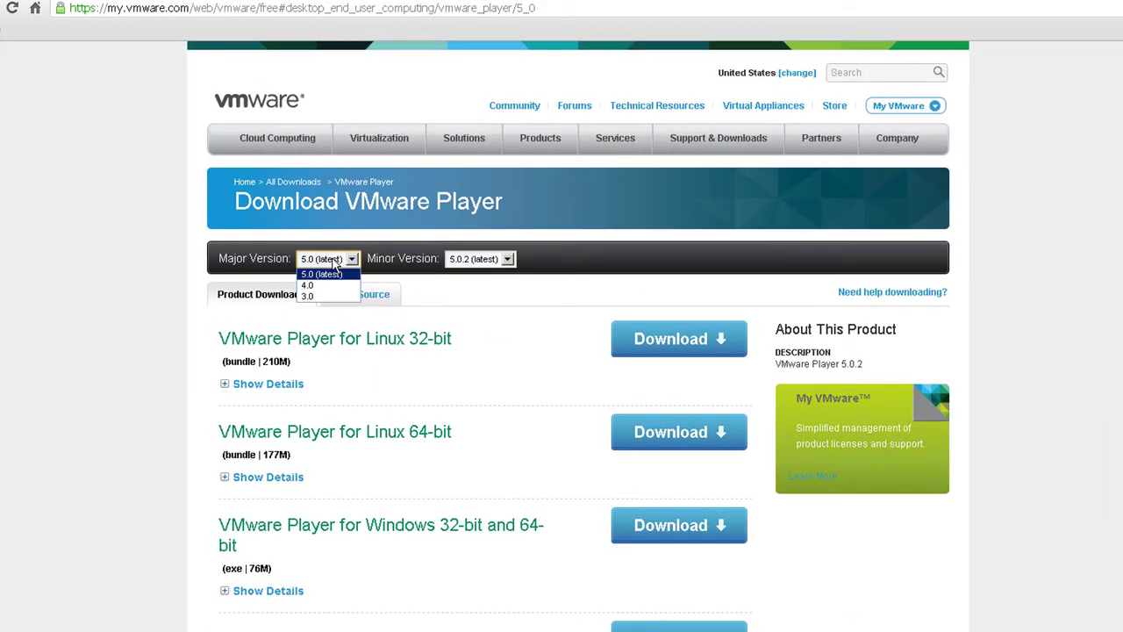
left_click(337, 261)
left_click(336, 261)
left_click(335, 263)
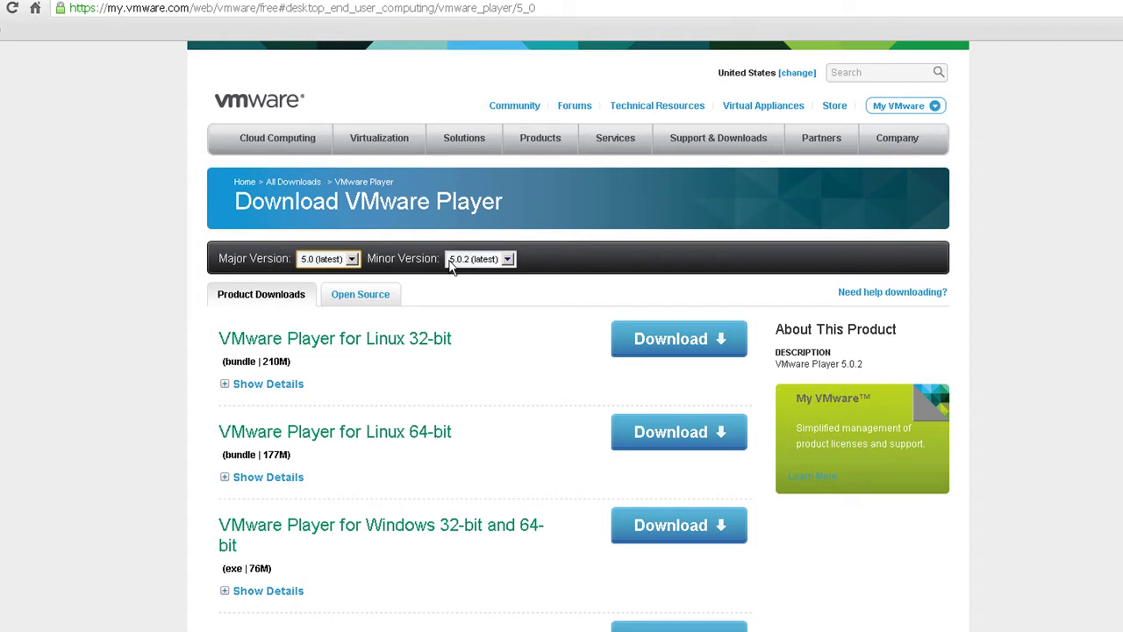
left_click(477, 262)
left_click(478, 274)
Highlight the Linux 32-bit, Linux 64-bit and Windows 32-bit and 64-bit product titles.
left_click_drag(397, 339, 216, 338)
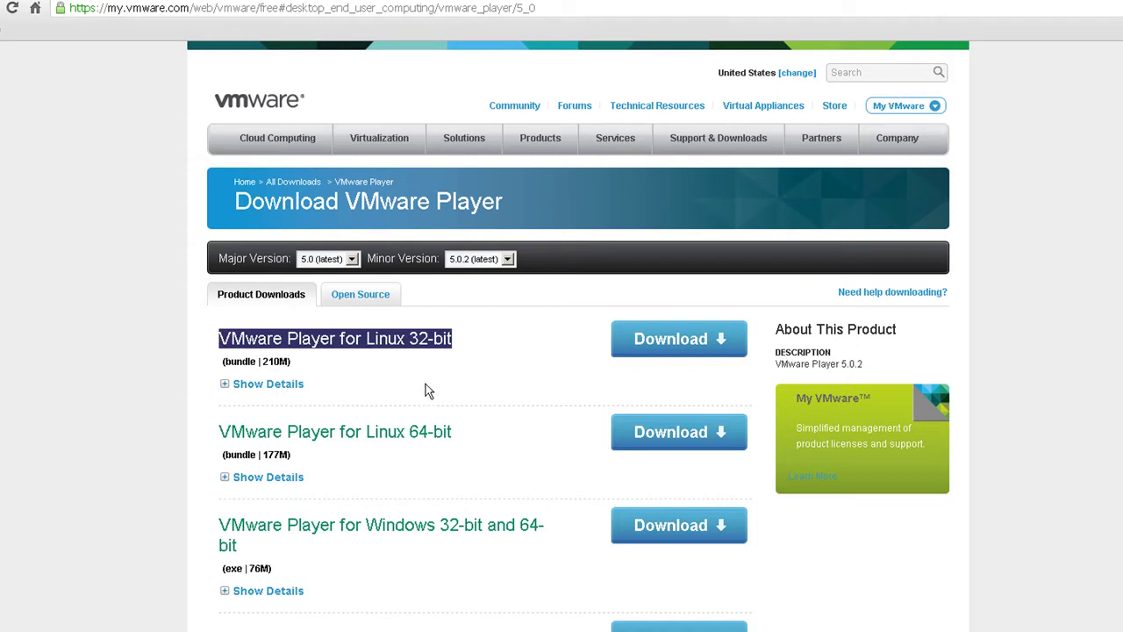
left_click_drag(459, 430, 198, 447)
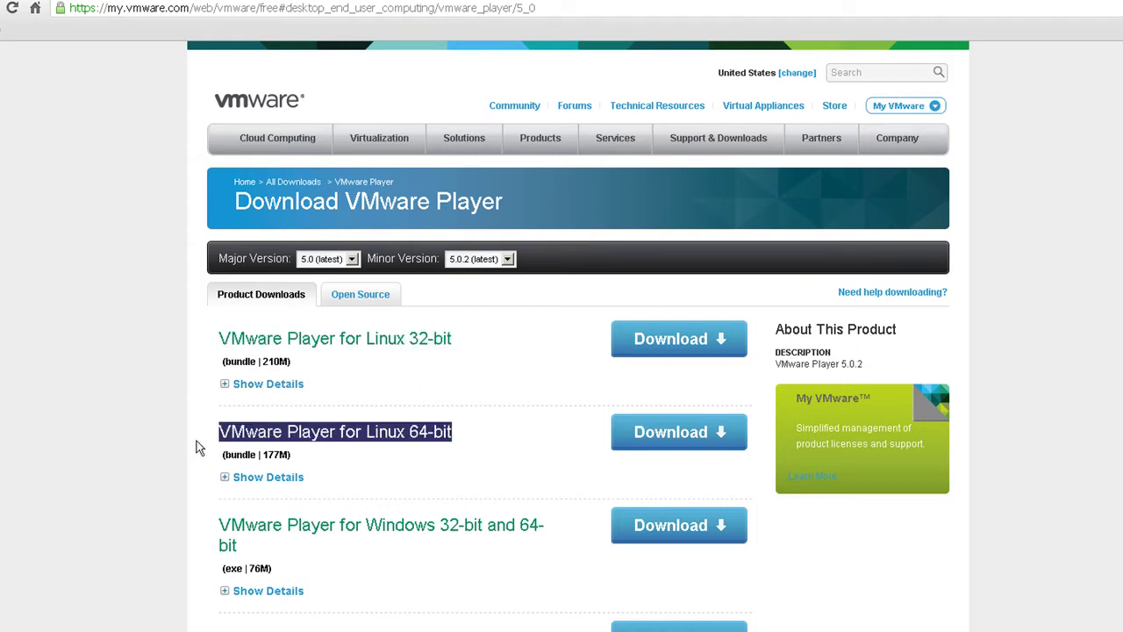
left_click(422, 431)
left_click_drag(400, 428, 475, 427)
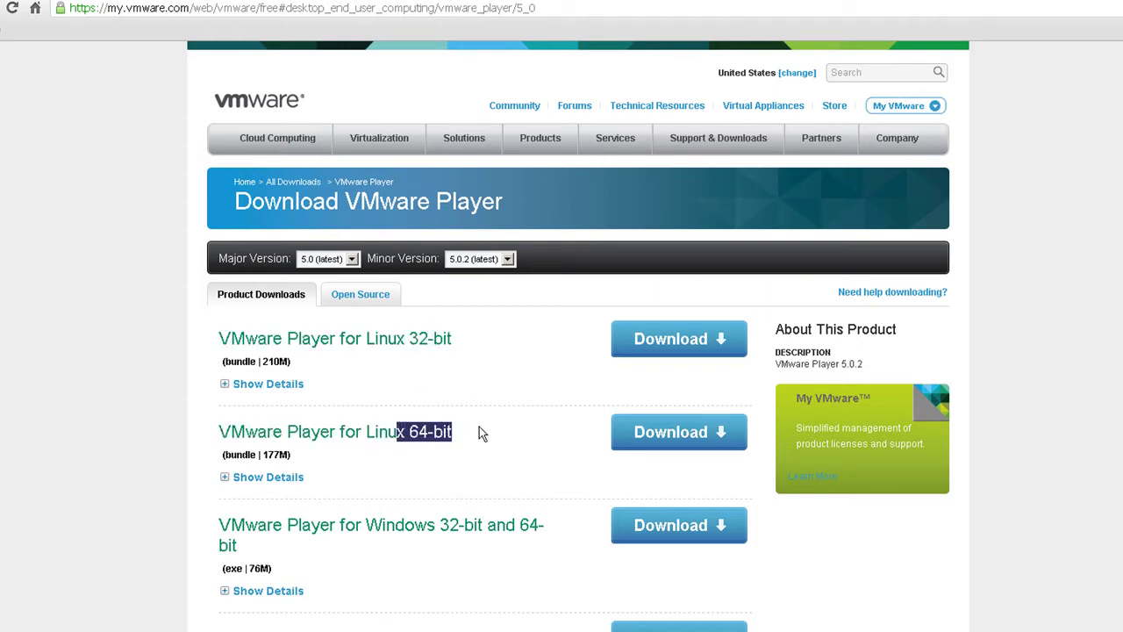
left_click(482, 433)
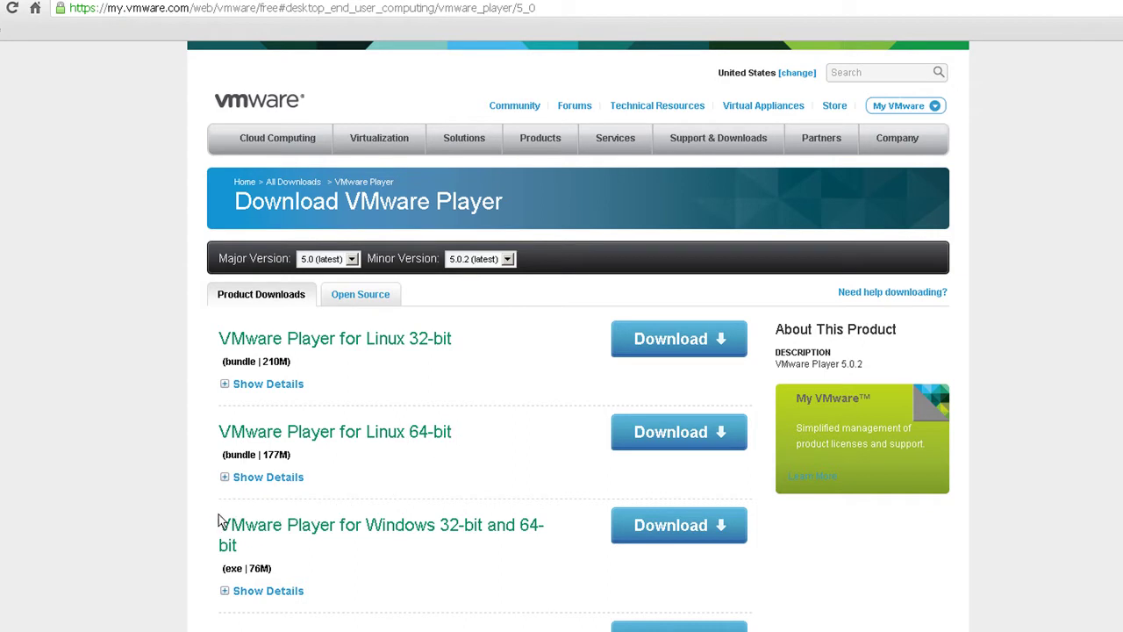
left_click_drag(220, 521, 438, 541)
left_click(439, 541)
Expand the Windows download's details and highlight the file name VMware-player-5.0.2-1031769.exe.
scroll(439, 531, "down", 3)
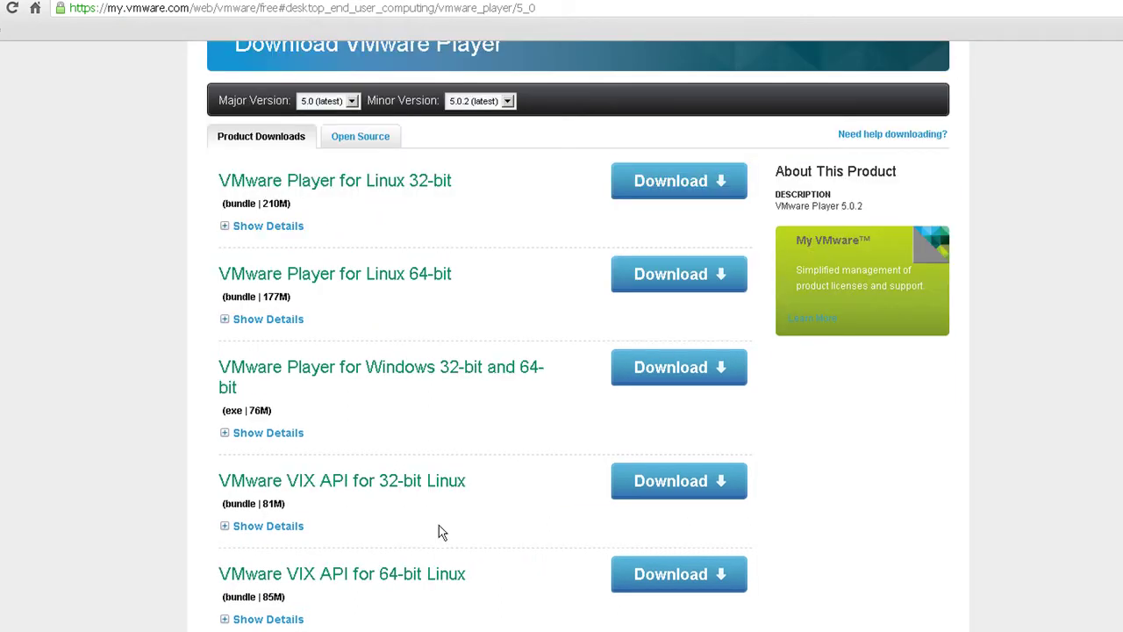
left_click(244, 441)
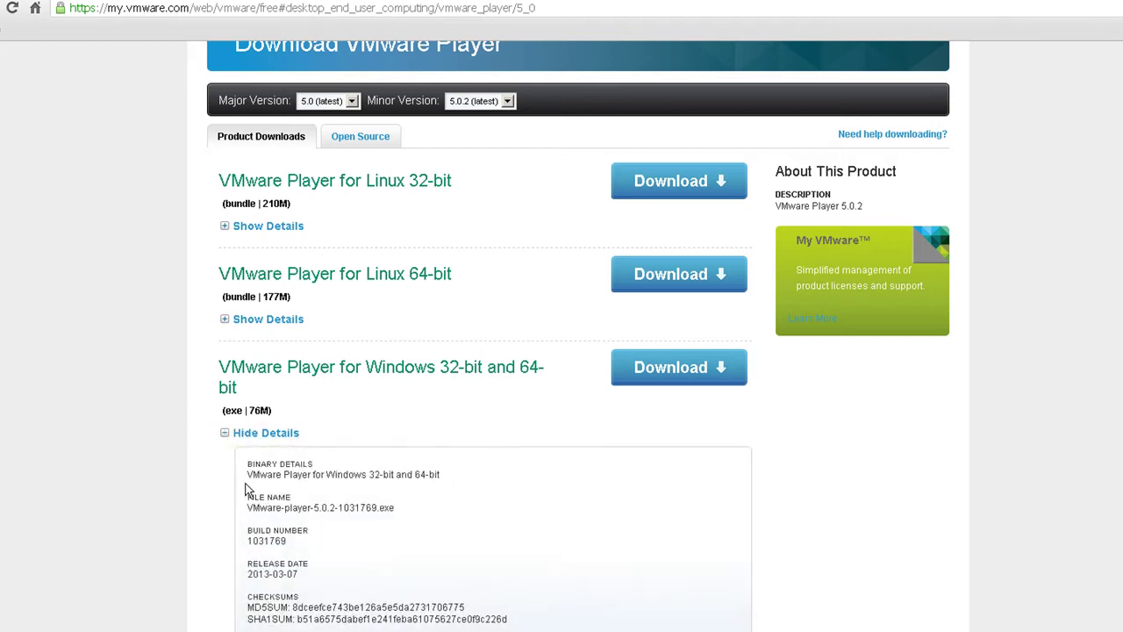
left_click_drag(243, 460, 526, 616)
left_click(518, 605)
left_click_drag(399, 511, 246, 513)
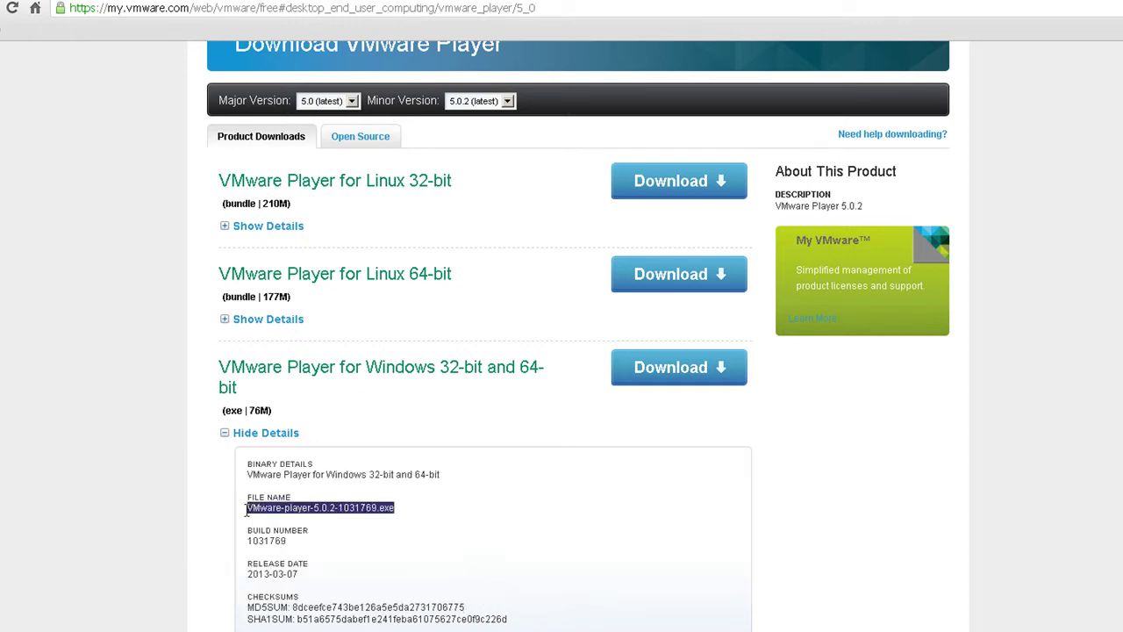
left_click(458, 507)
Review the page and highlight the Windows 32-bit and 64-bit product title again.
scroll(458, 507, "down", 3)
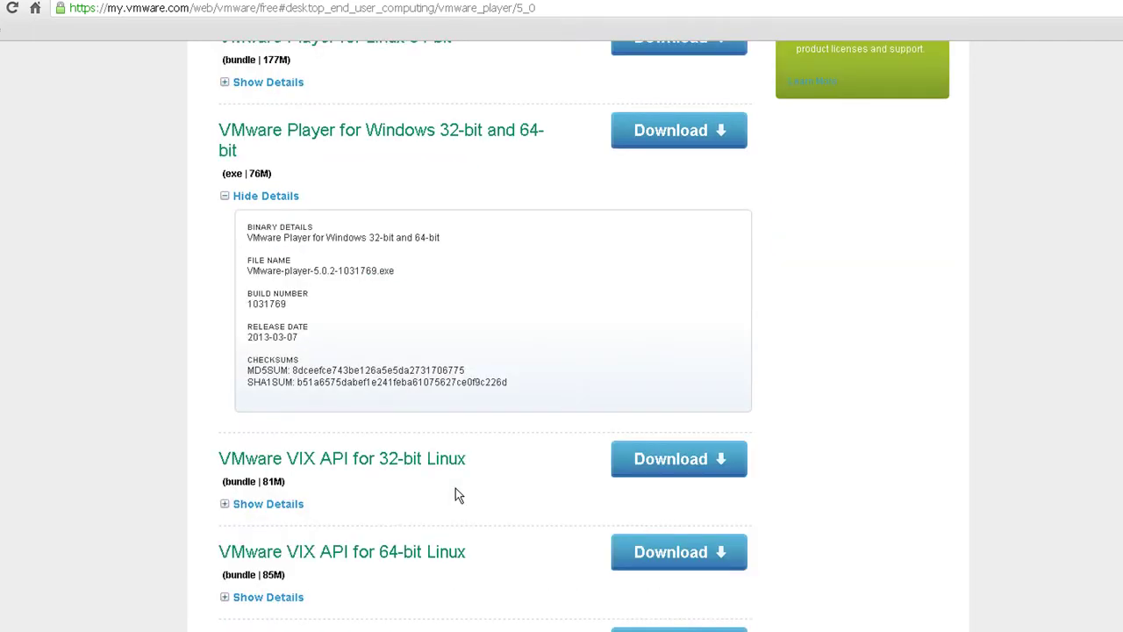
scroll(456, 488, "down", 3)
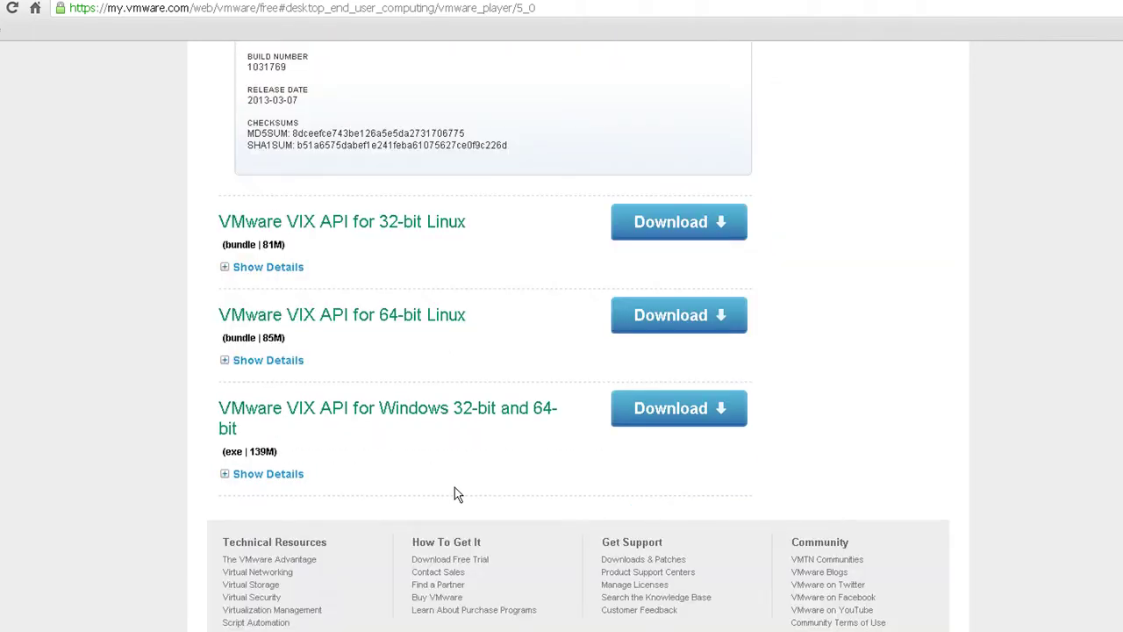
scroll(454, 491, "up", 8)
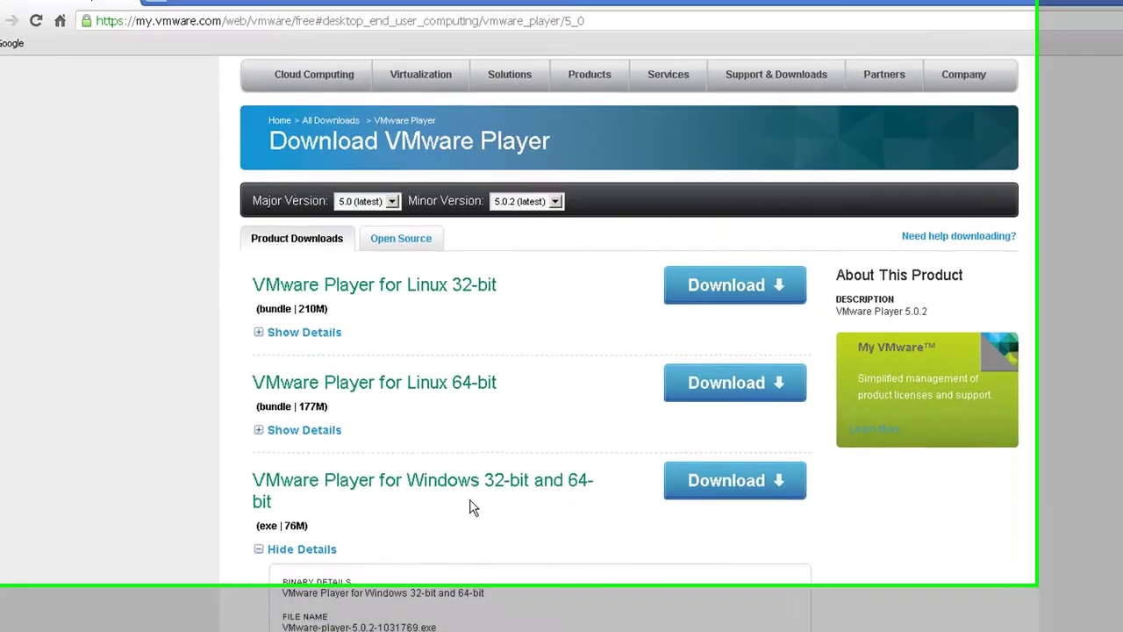
left_click_drag(251, 479, 287, 485)
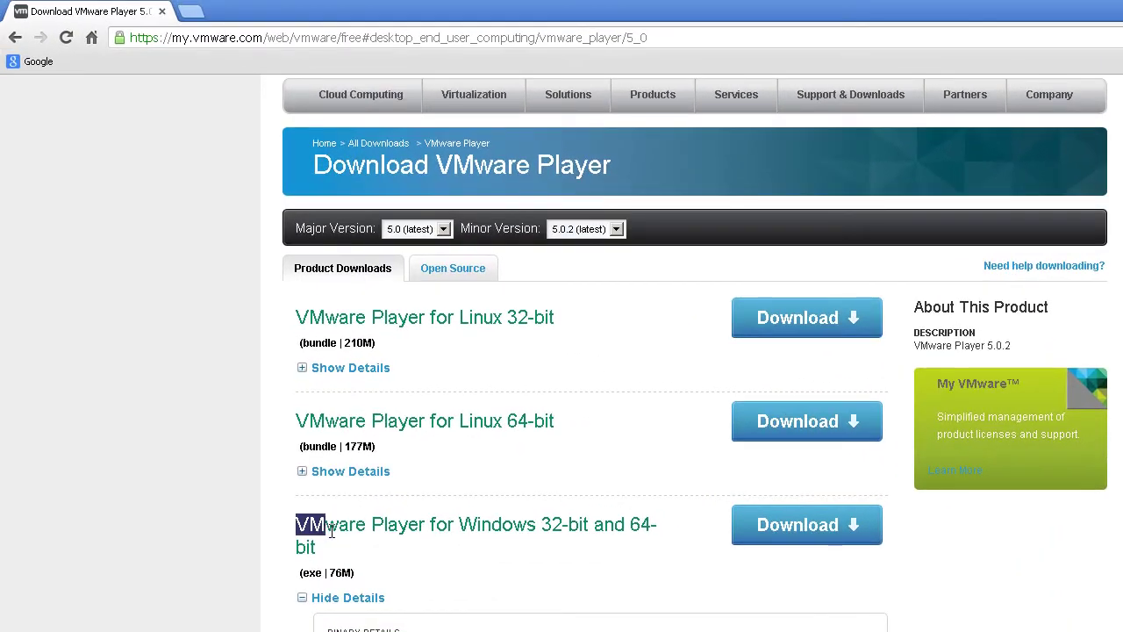
left_click_drag(332, 532, 388, 534)
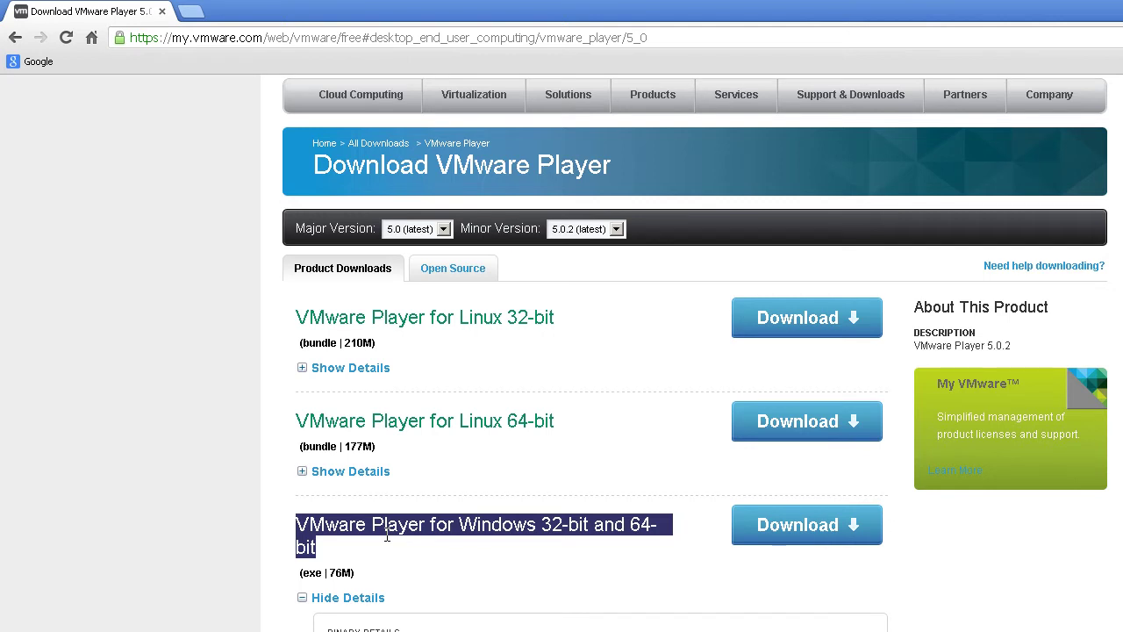
left_click(387, 536)
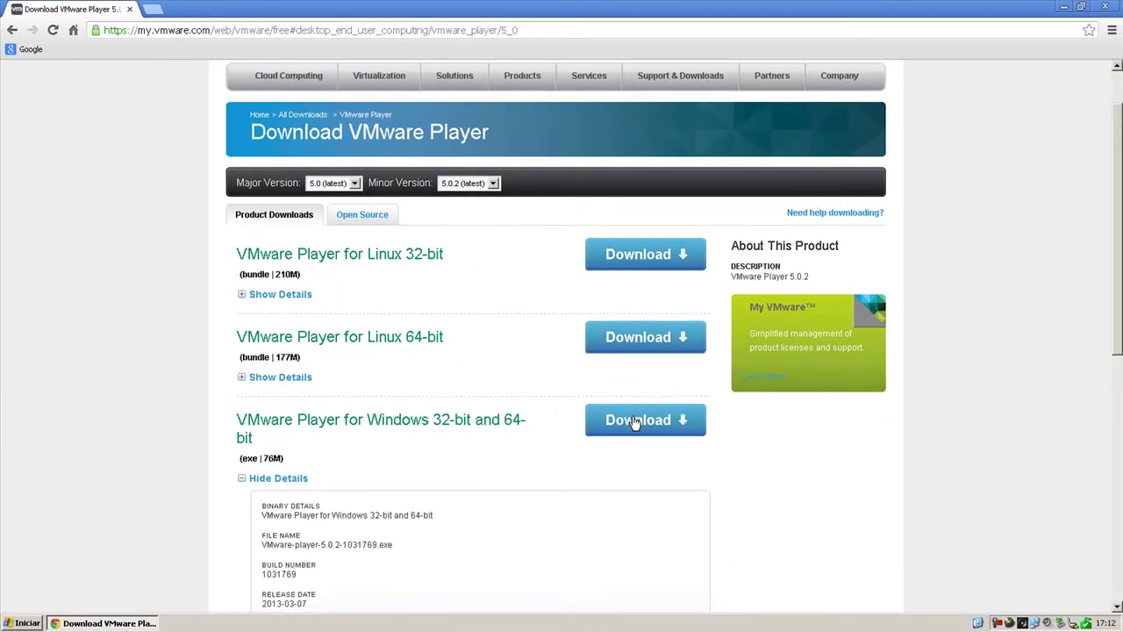
Save VMware-player-5.0.2-1031769.exe to the Desktop and return the tab to a new-tab page.
left_click(635, 422)
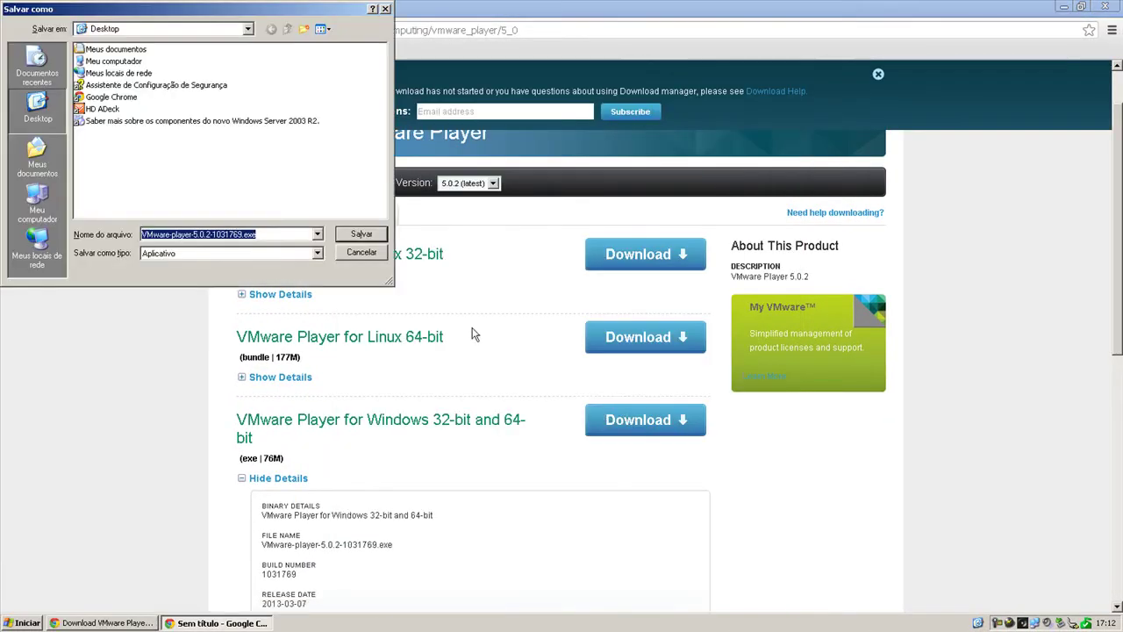
left_click(361, 235)
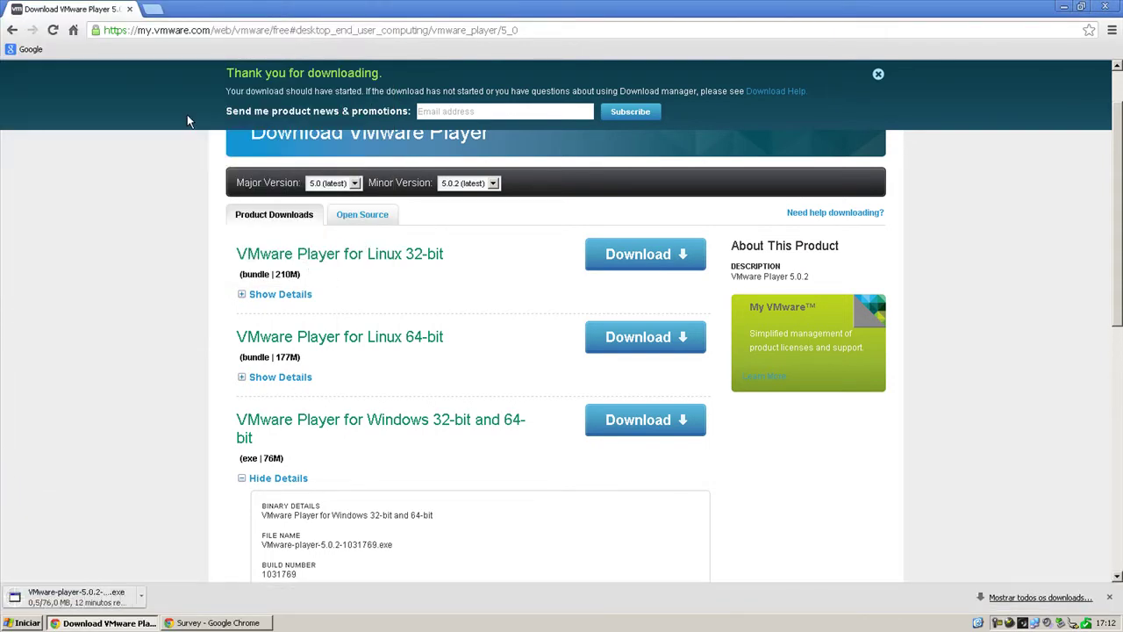
left_click(72, 30)
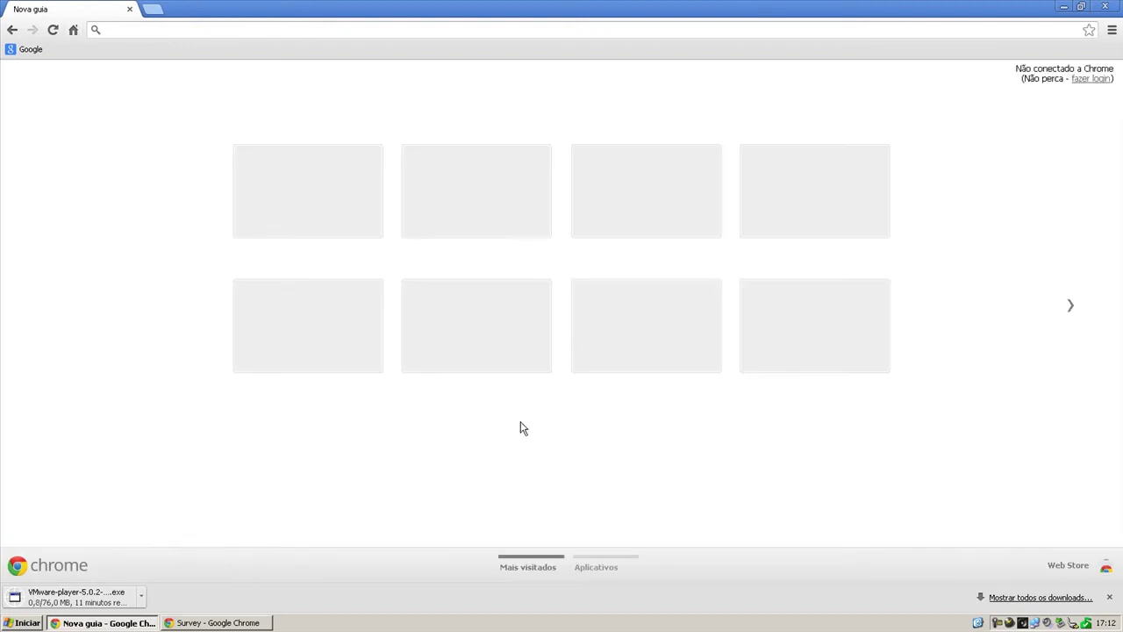
Show all downloads on the chrome://downloads page.
left_click(1007, 598)
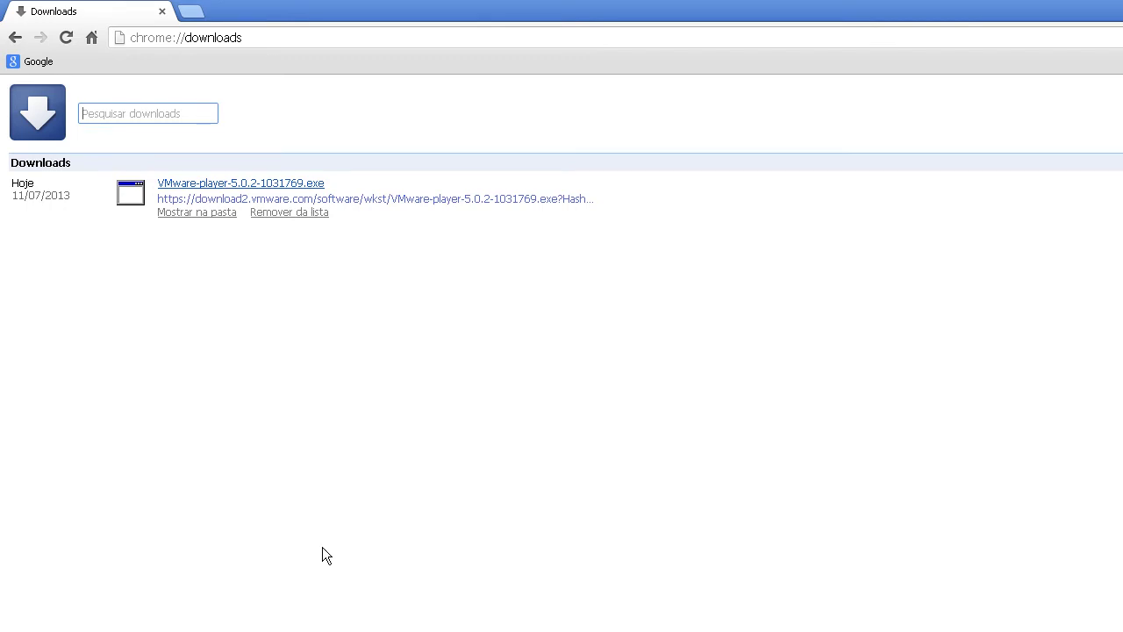
Remove the installer from the downloads list, close Chrome, and start the downloaded installer.
left_click(289, 211)
left_click(91, 36)
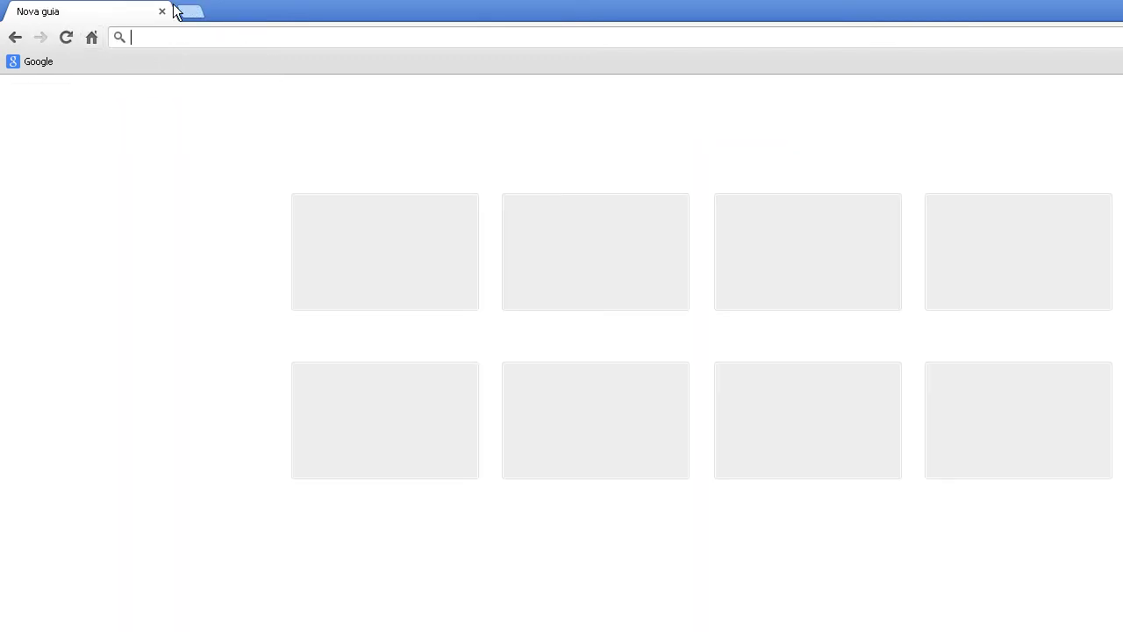
left_click(162, 13)
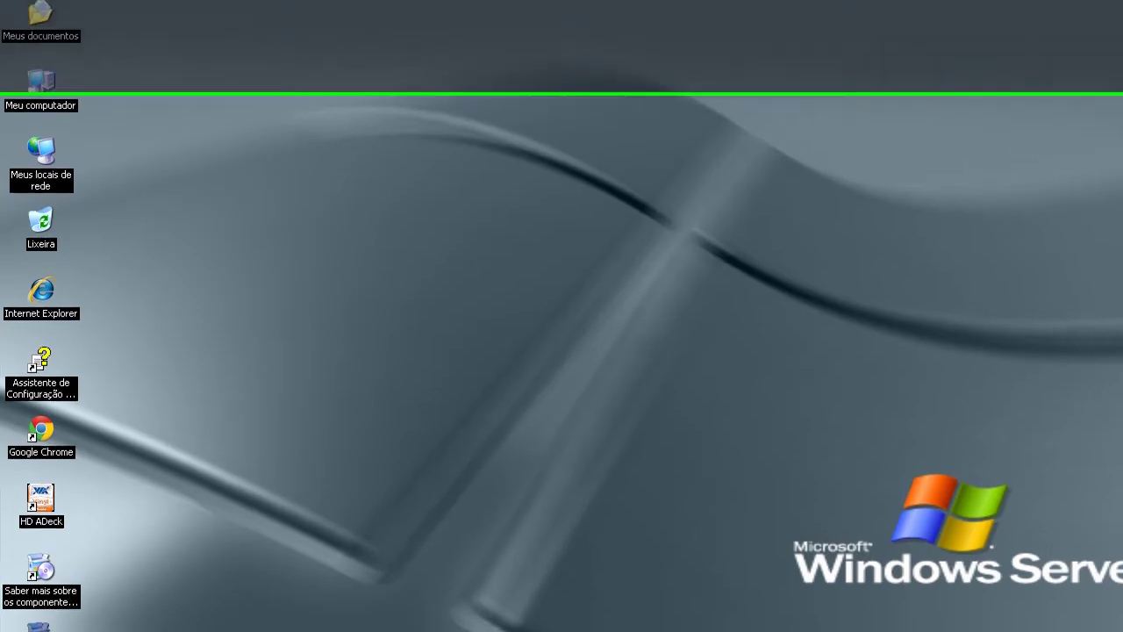
double_click(42, 631)
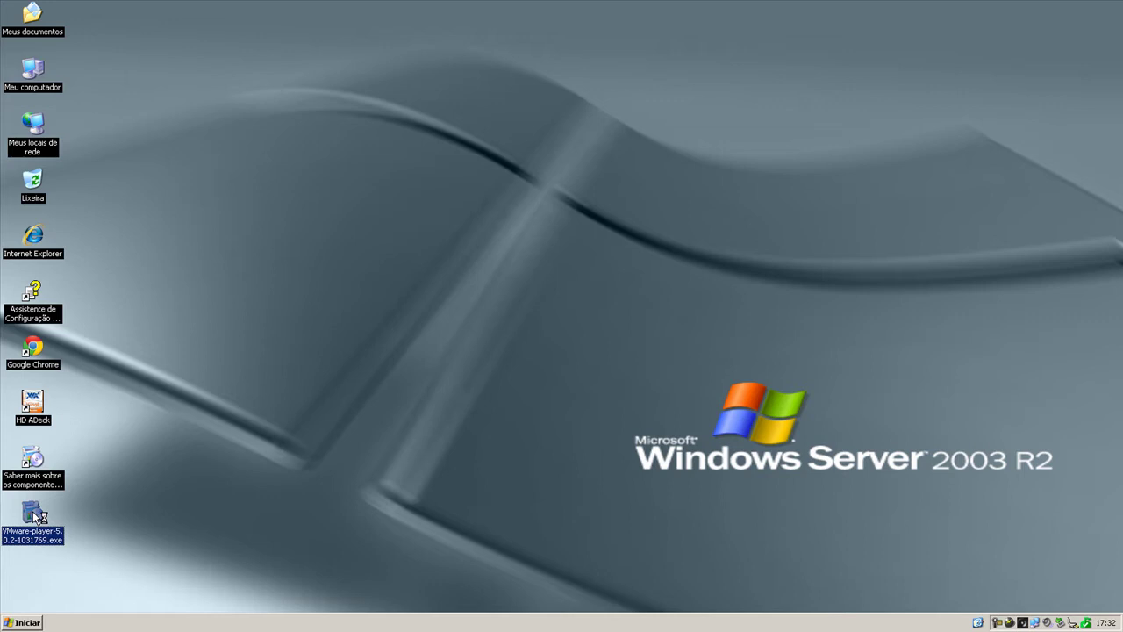
Run the VMware-player installer from the desktop, allowing it past the security warning.
double_click(36, 516)
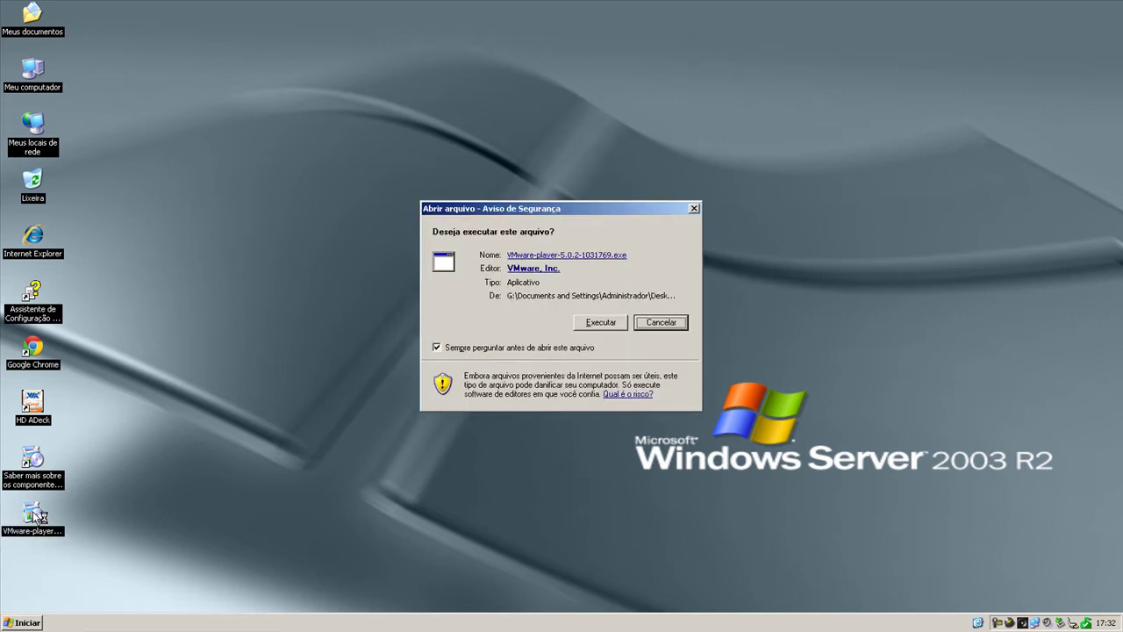
left_click(584, 323)
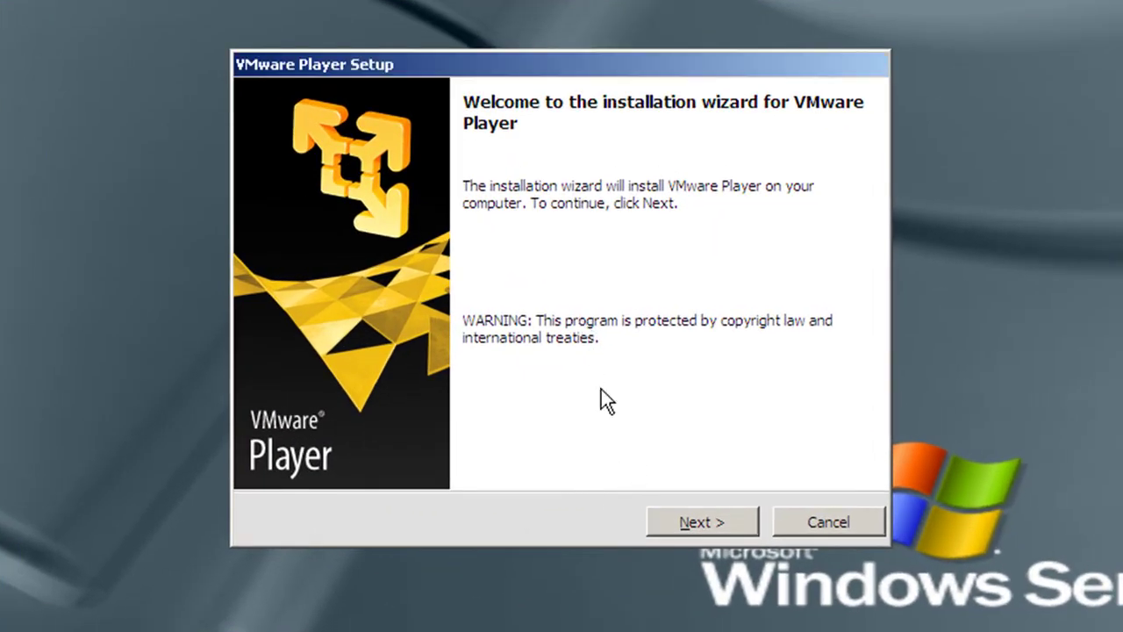
Advance past the VMware Player Setup welcome page.
left_click(697, 520)
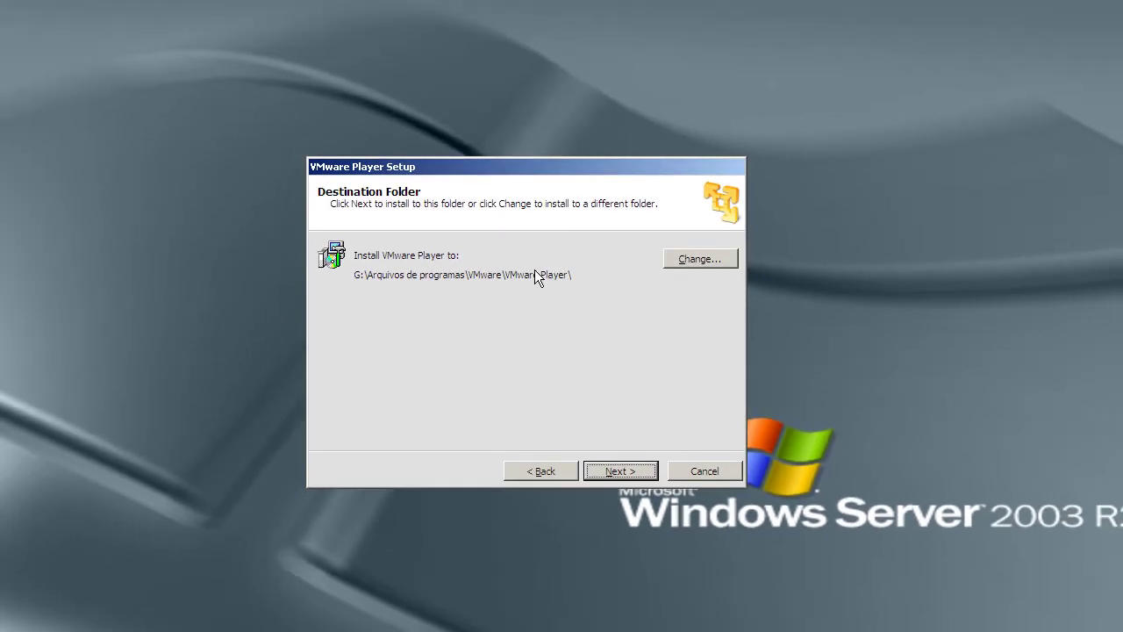
Change the install folder to G:\Arquivos de programas\VIA in the folder browser.
left_click(675, 262)
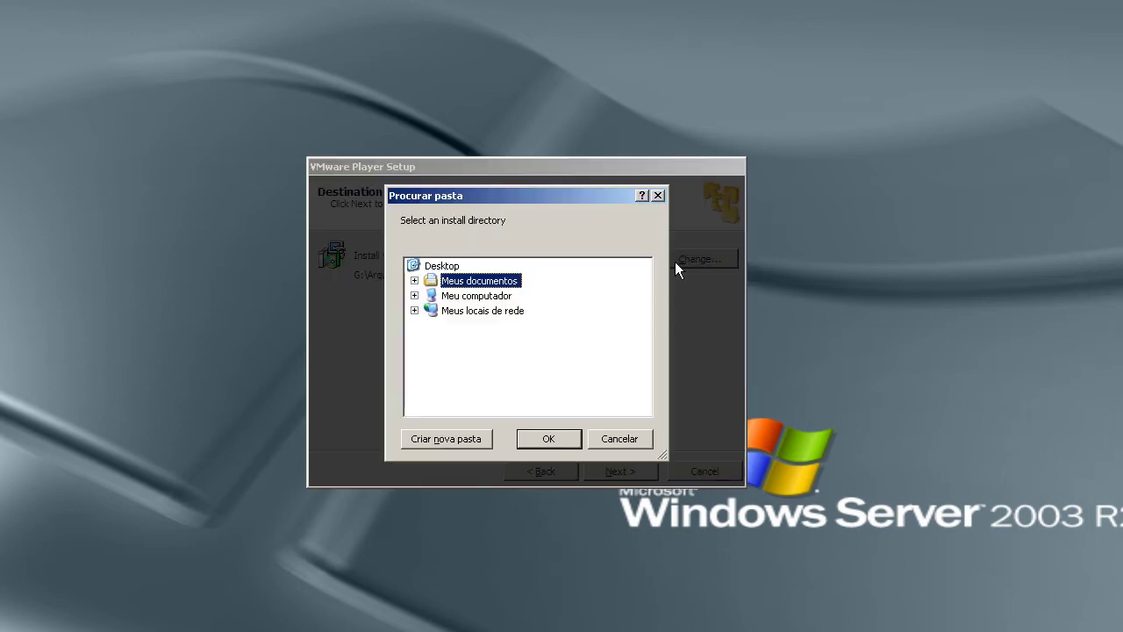
double_click(478, 297)
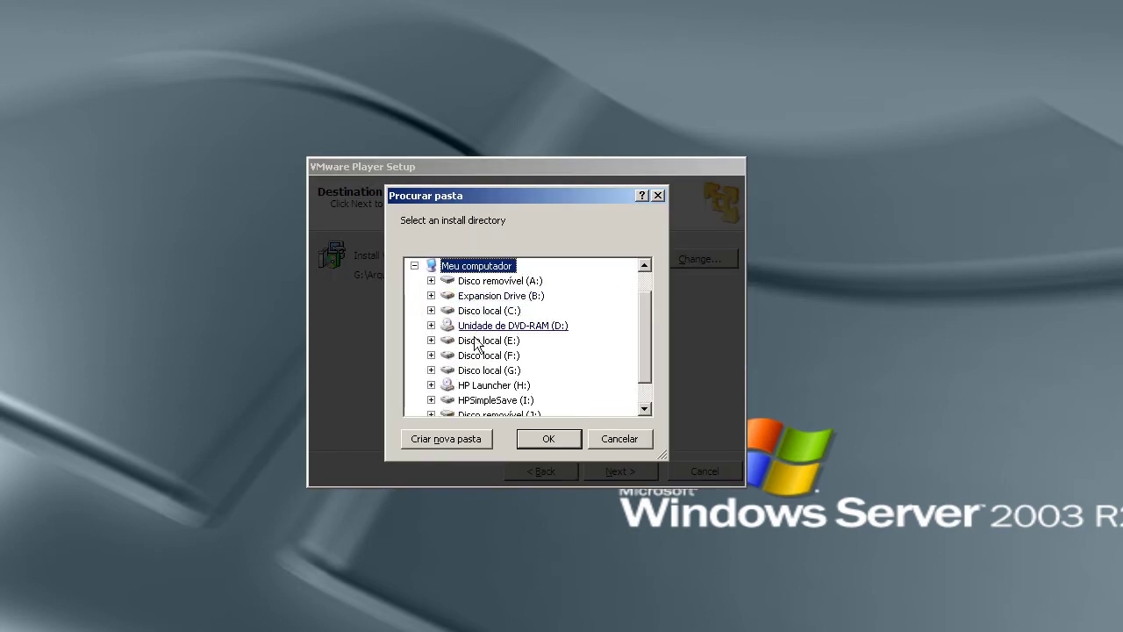
double_click(485, 377)
double_click(490, 372)
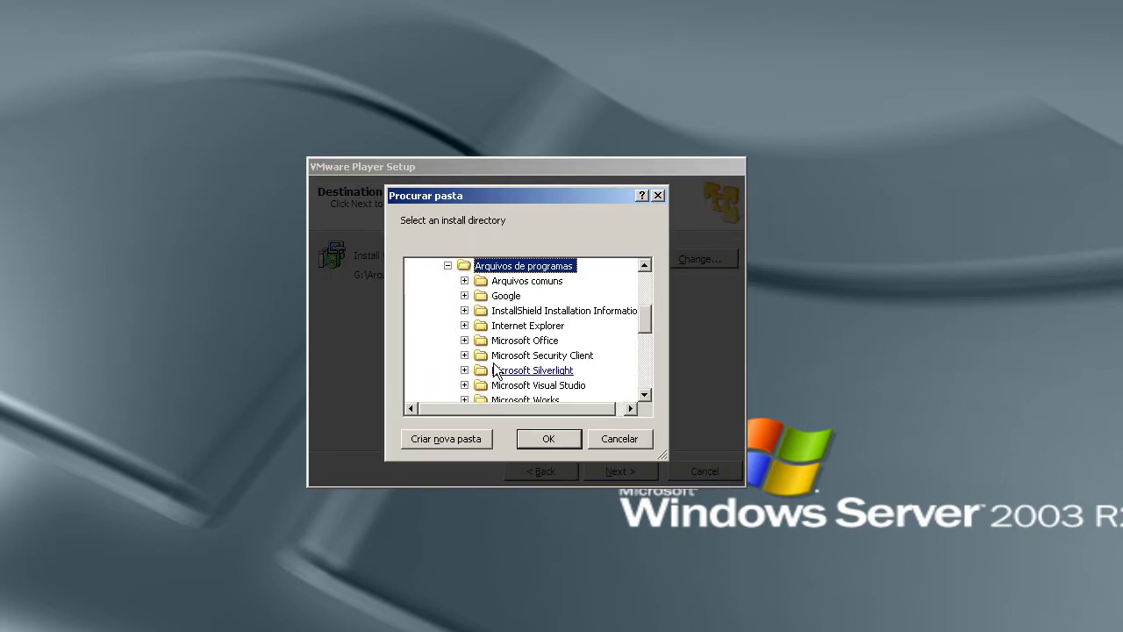
scroll(518, 333, "down", 4)
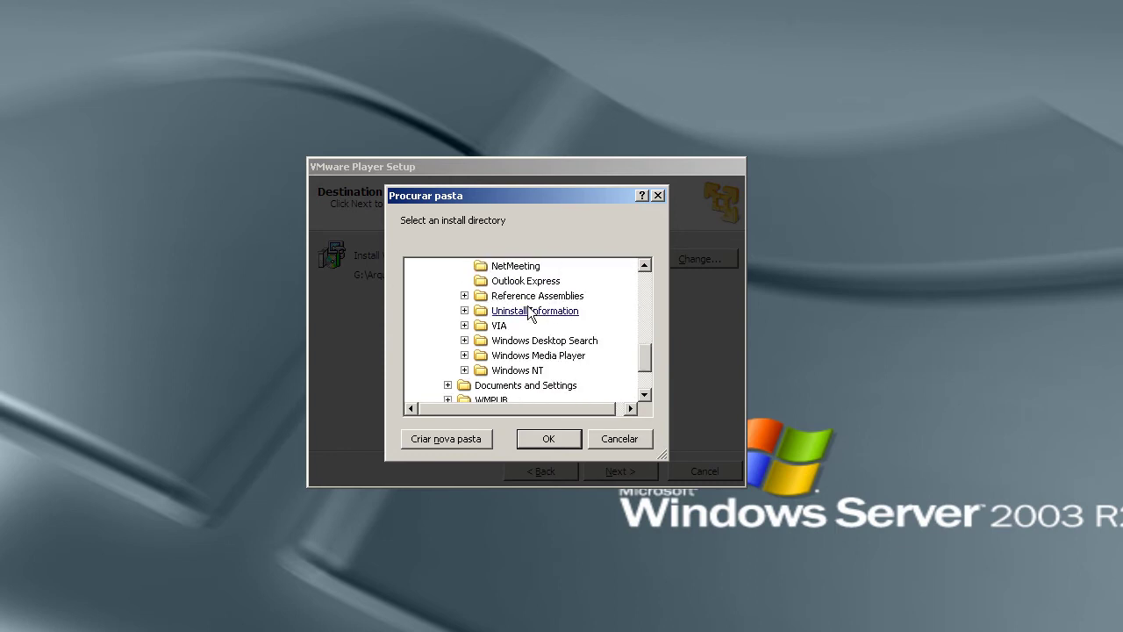
double_click(499, 326)
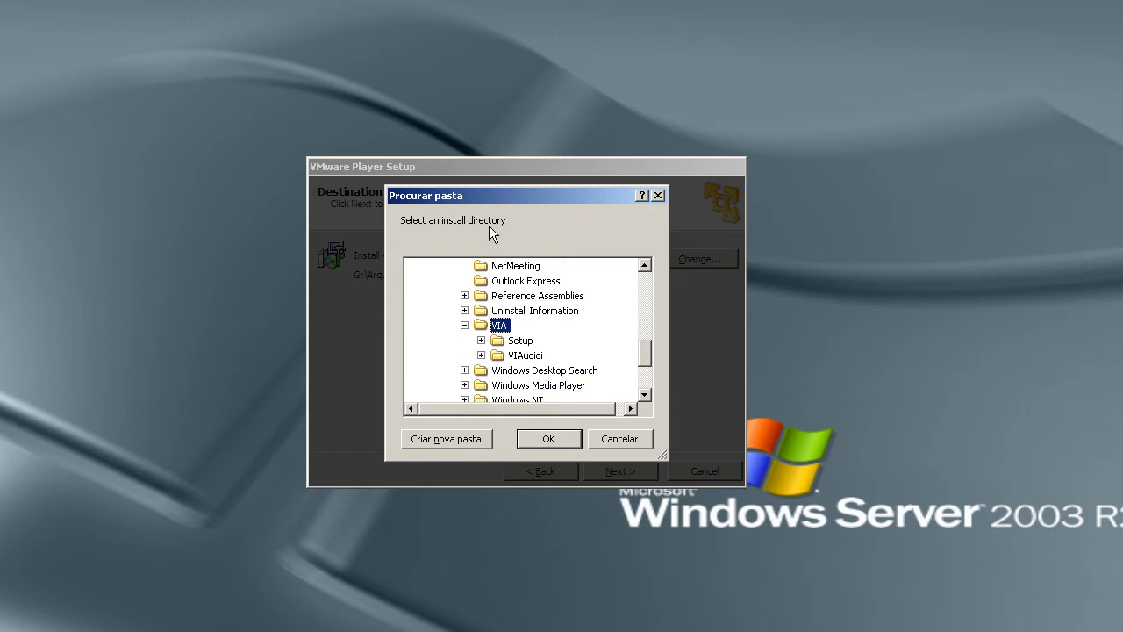
left_click_drag(487, 198, 530, 321)
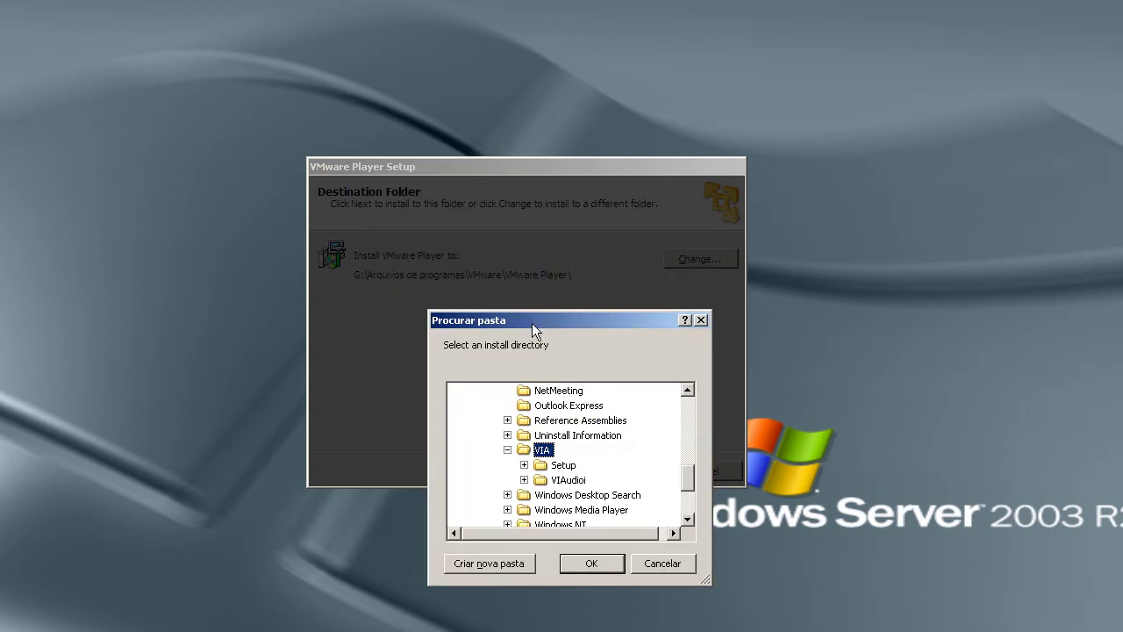
left_click_drag(532, 323, 475, 209)
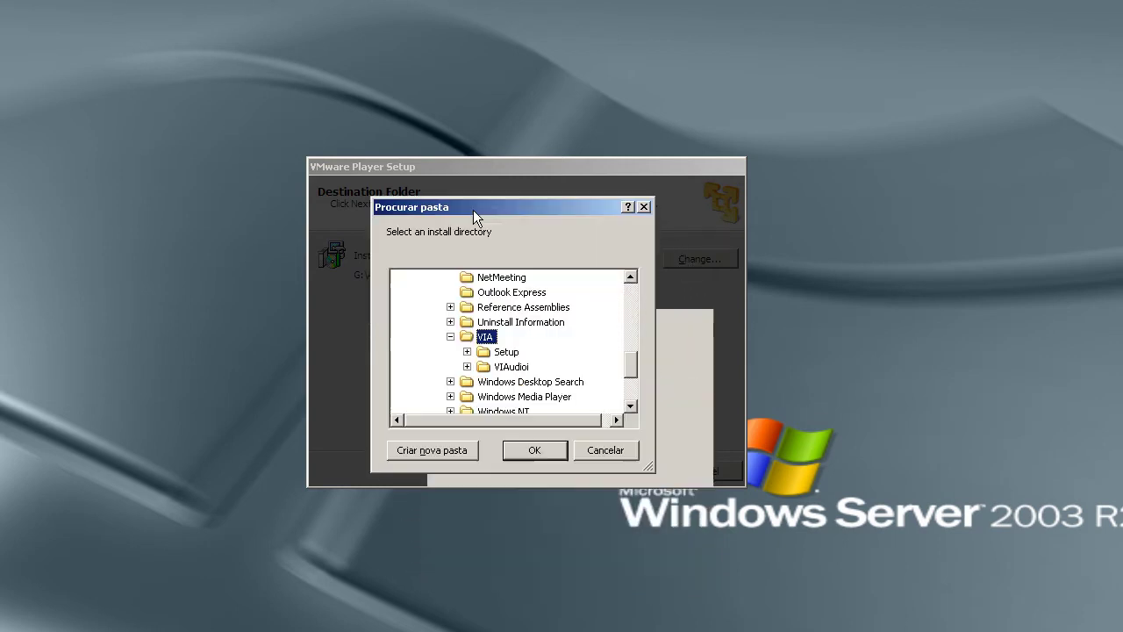
left_click(532, 450)
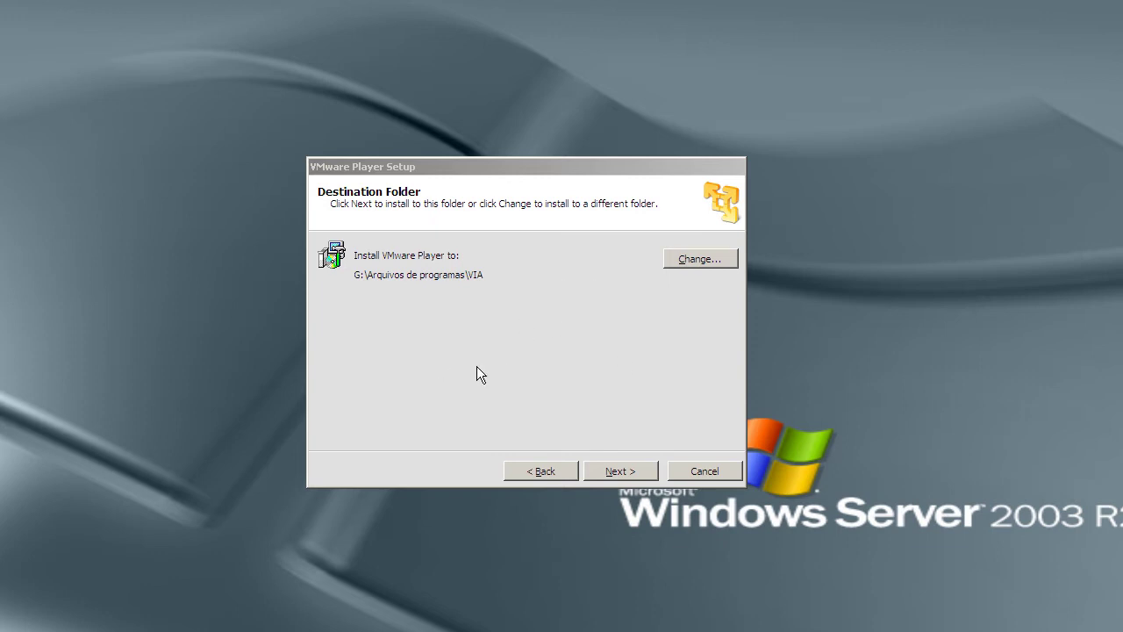
Accept the destination, keep update checks on startup, and continue past the feedback page.
left_click(608, 473)
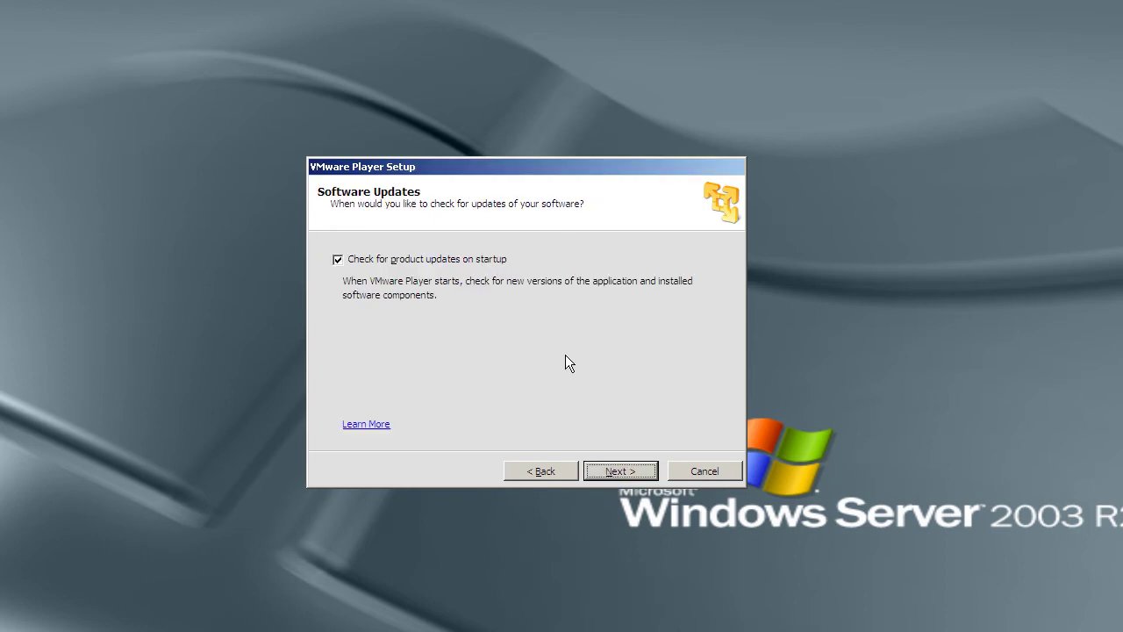
left_click(338, 260)
left_click(621, 471)
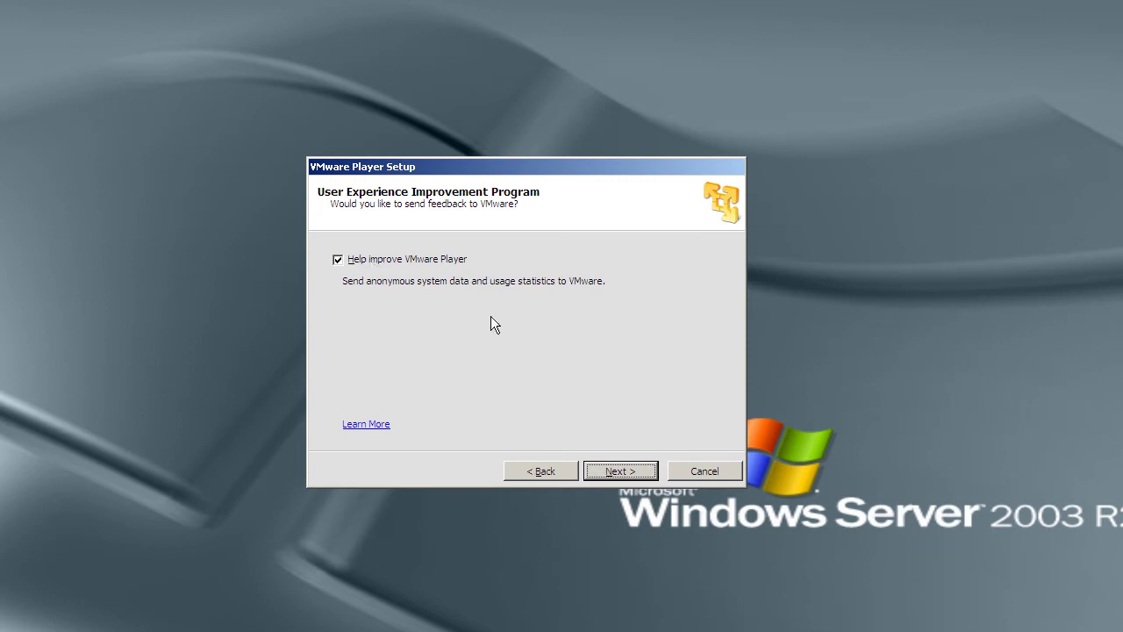
left_click(619, 470)
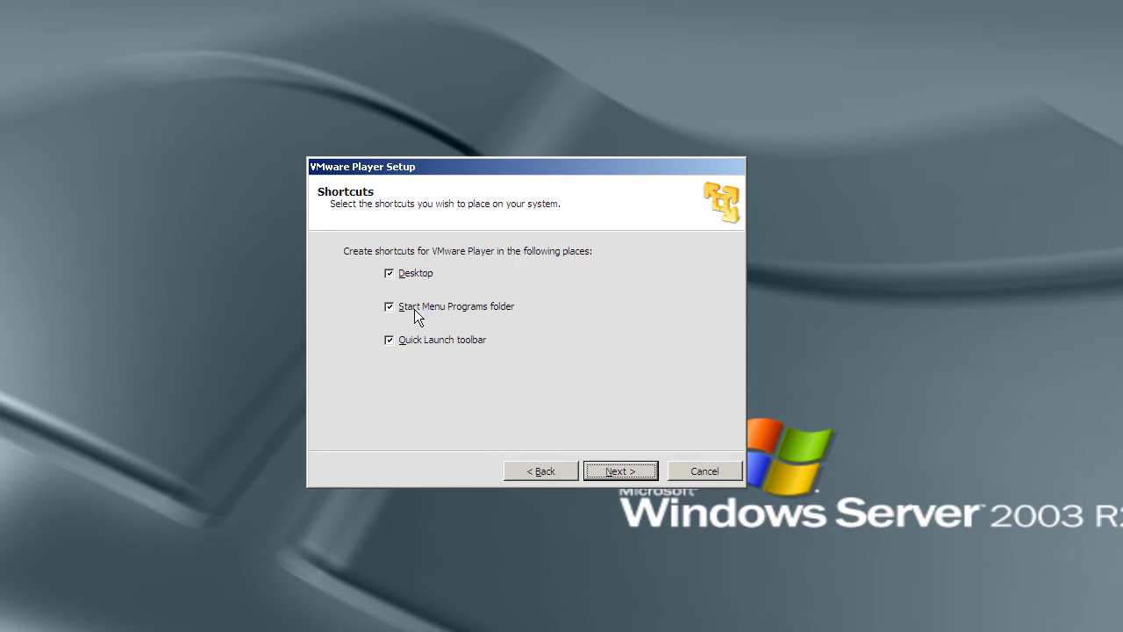
Install VMware Player without a desktop shortcut, keeping only the Start Menu Programs shortcut.
left_click(420, 277)
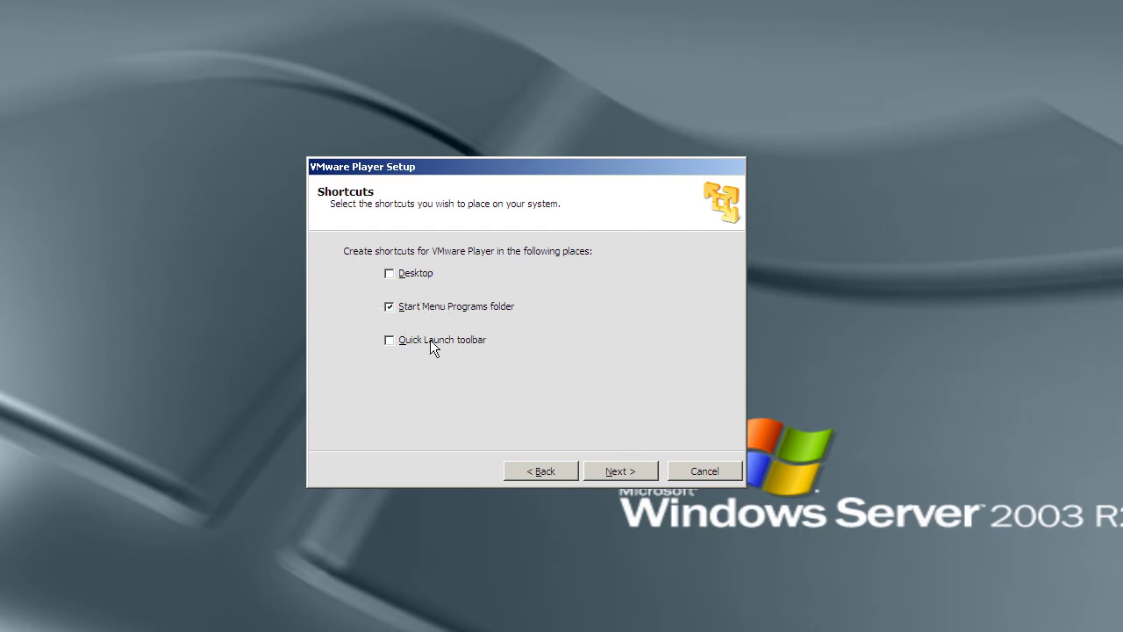
left_click(613, 472)
left_click(619, 471)
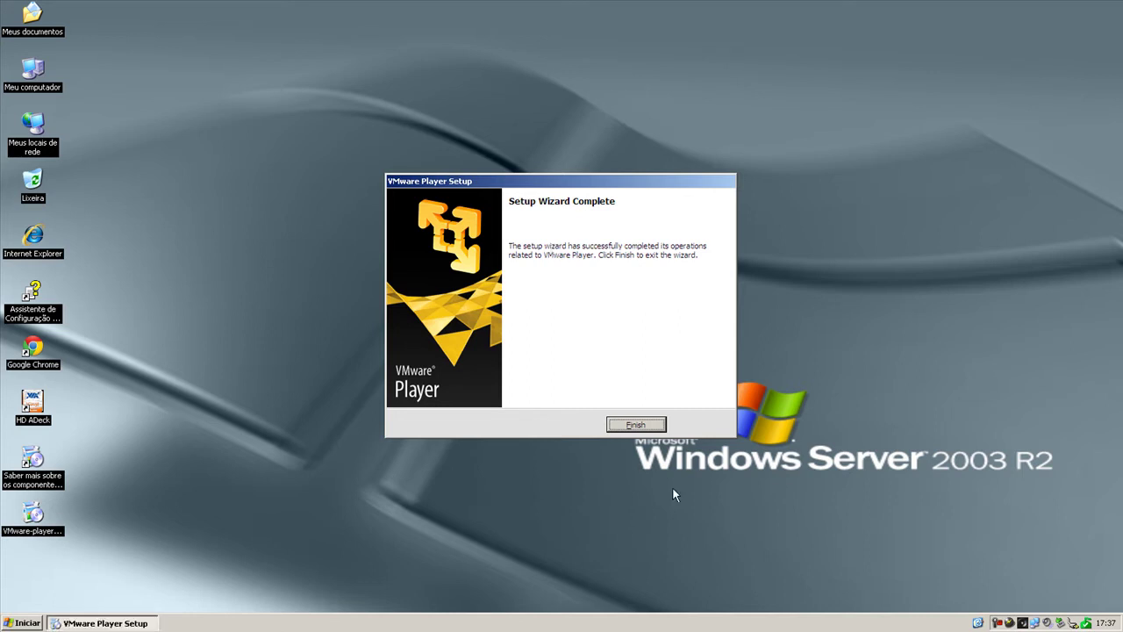
Close the installer, launch VMware Player from Todos os programas > VMware, and accept the licence.
left_click(639, 424)
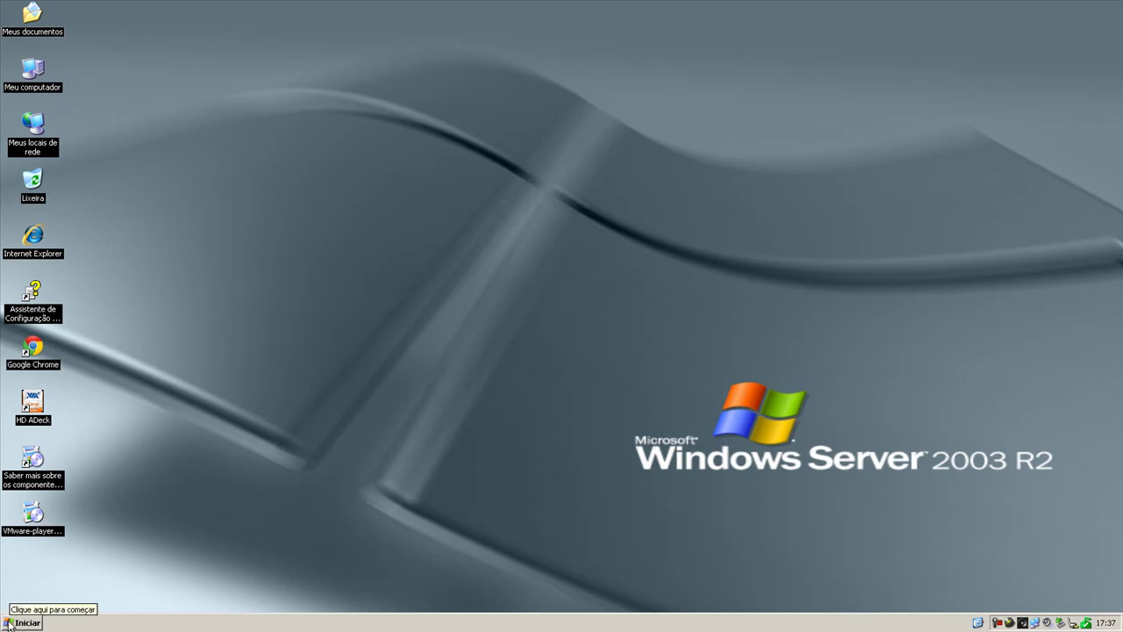
left_click(9, 623)
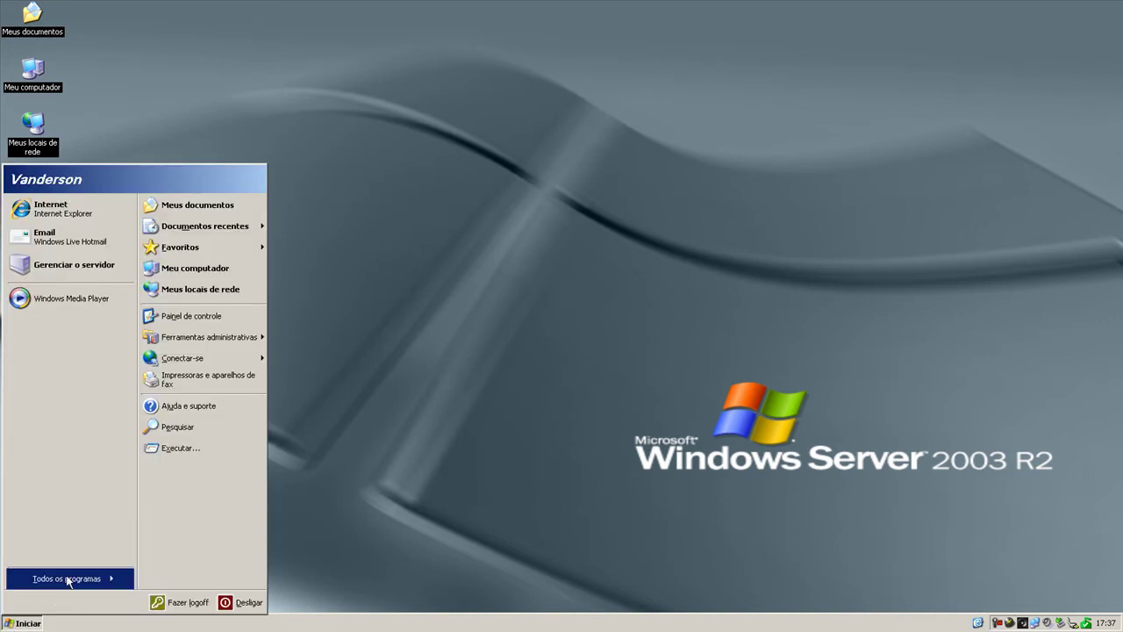
mouse_move(70, 579)
mouse_move(173, 582)
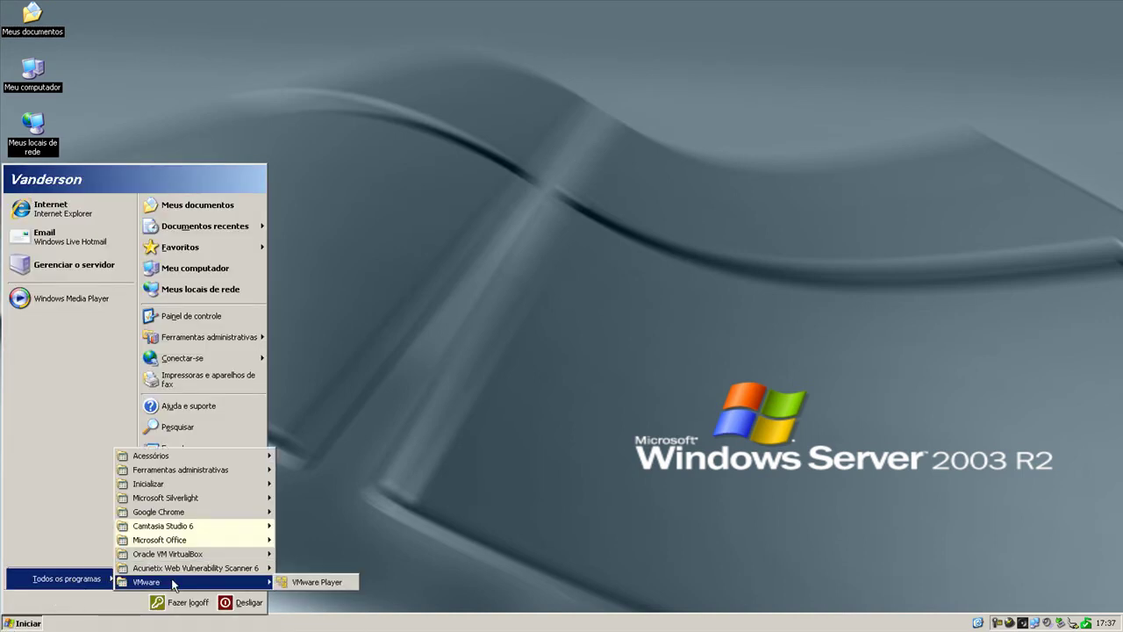
left_click(300, 584)
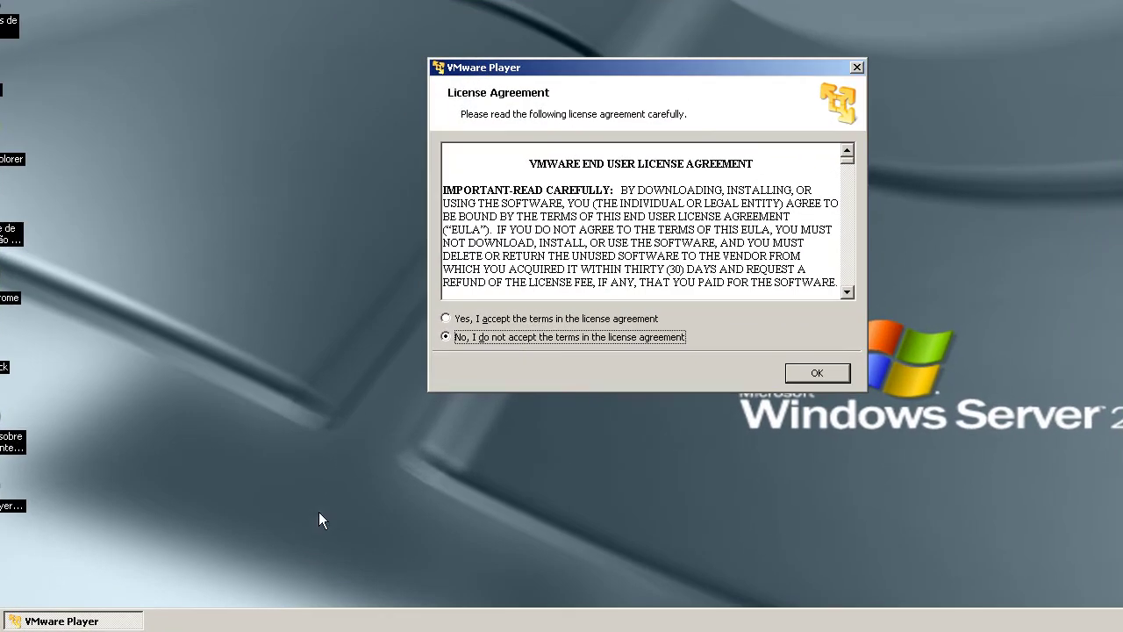
left_click(471, 321)
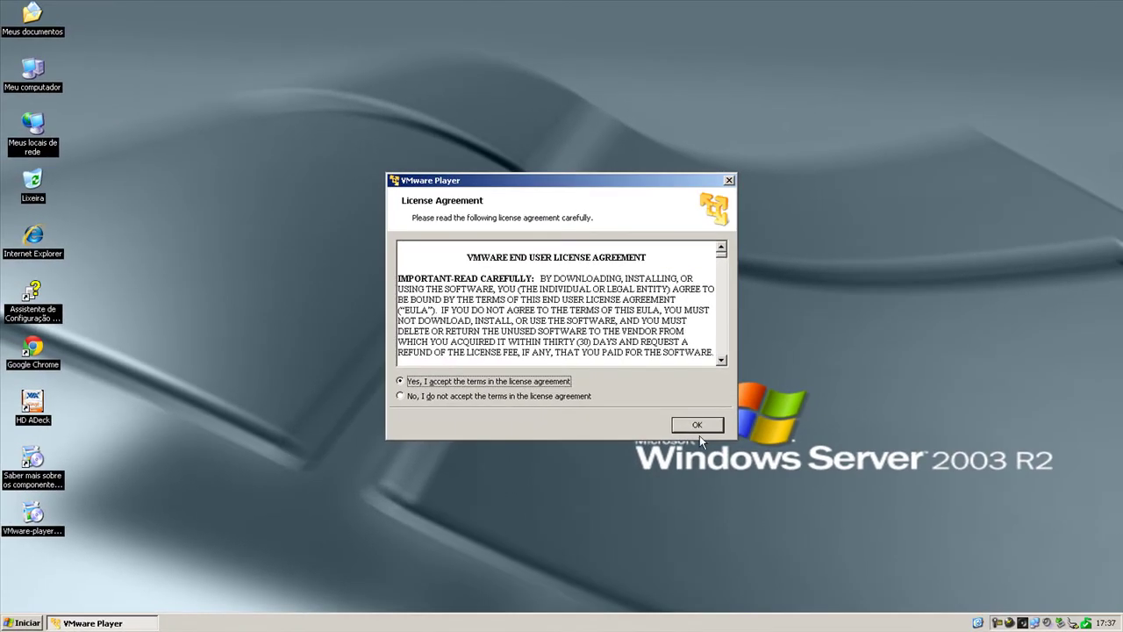
left_click(697, 425)
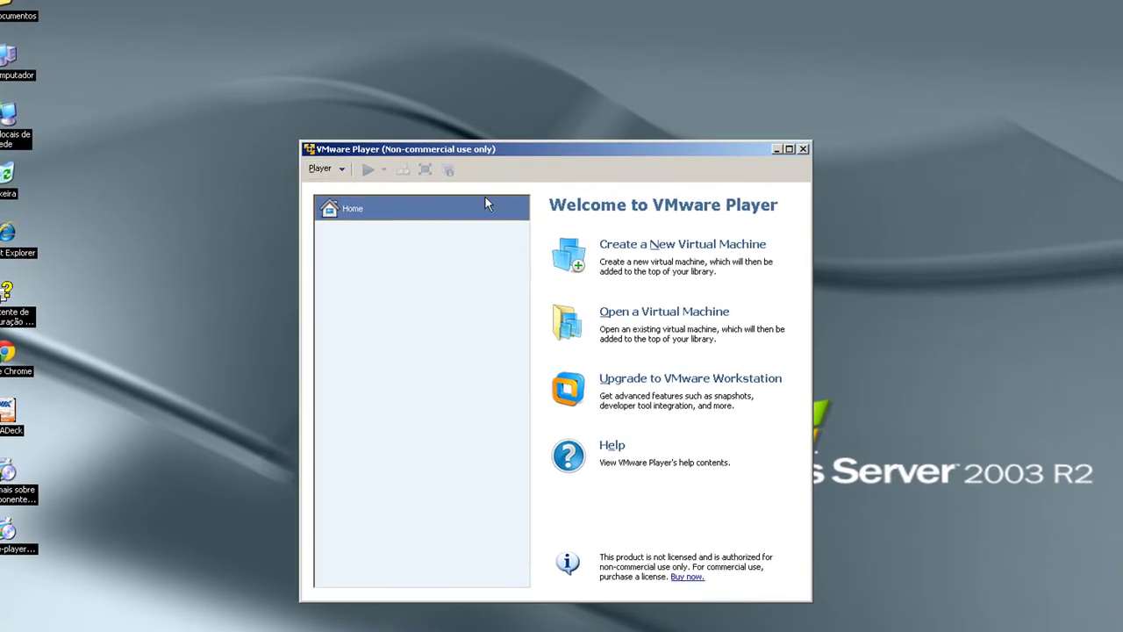
left_click_drag(516, 149, 517, 152)
left_click_drag(526, 57, 525, 58)
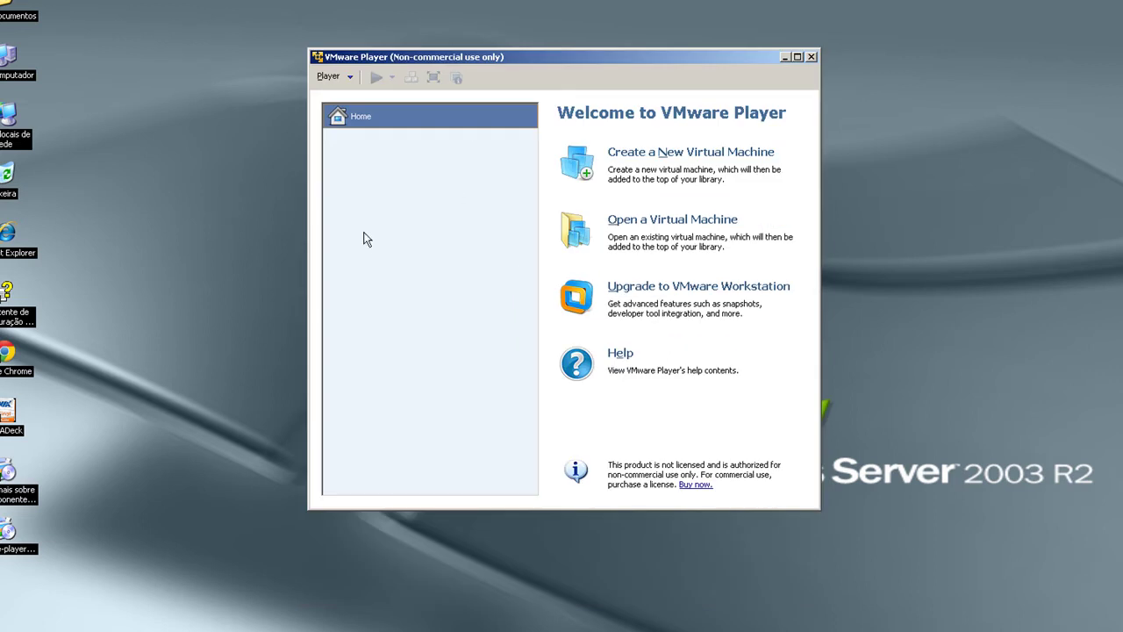
left_click(349, 79)
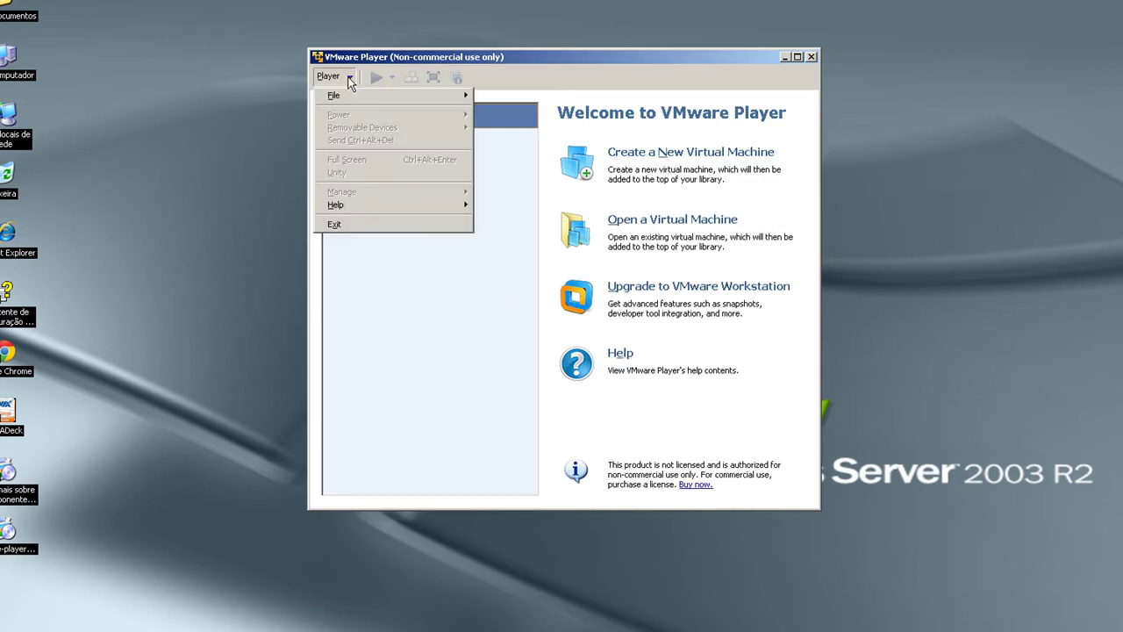
mouse_move(349, 105)
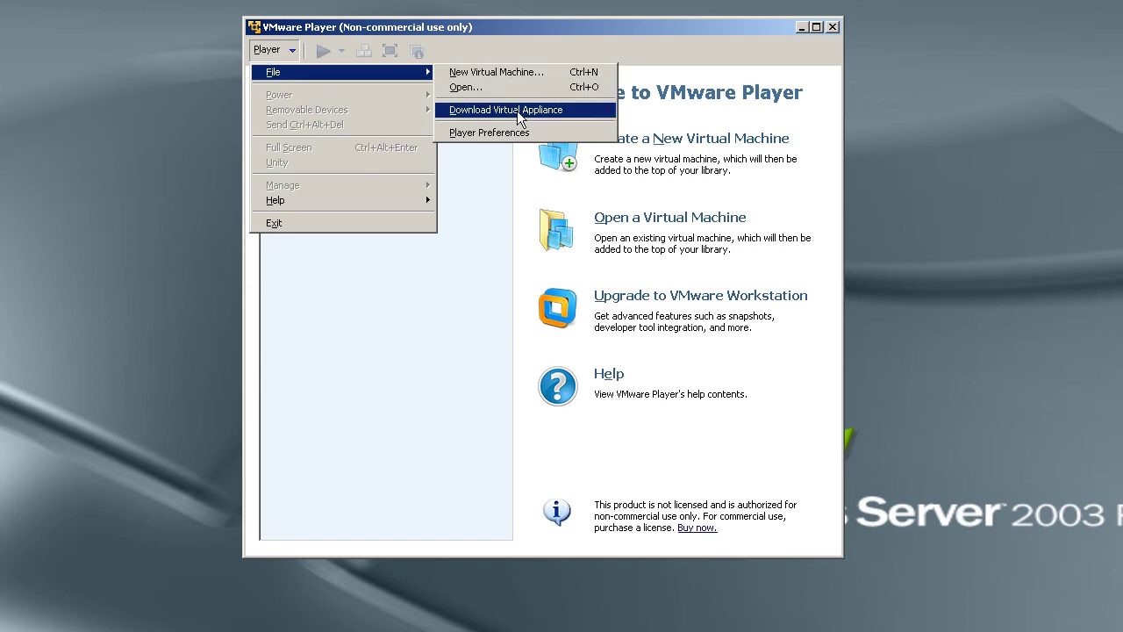
left_click(521, 118)
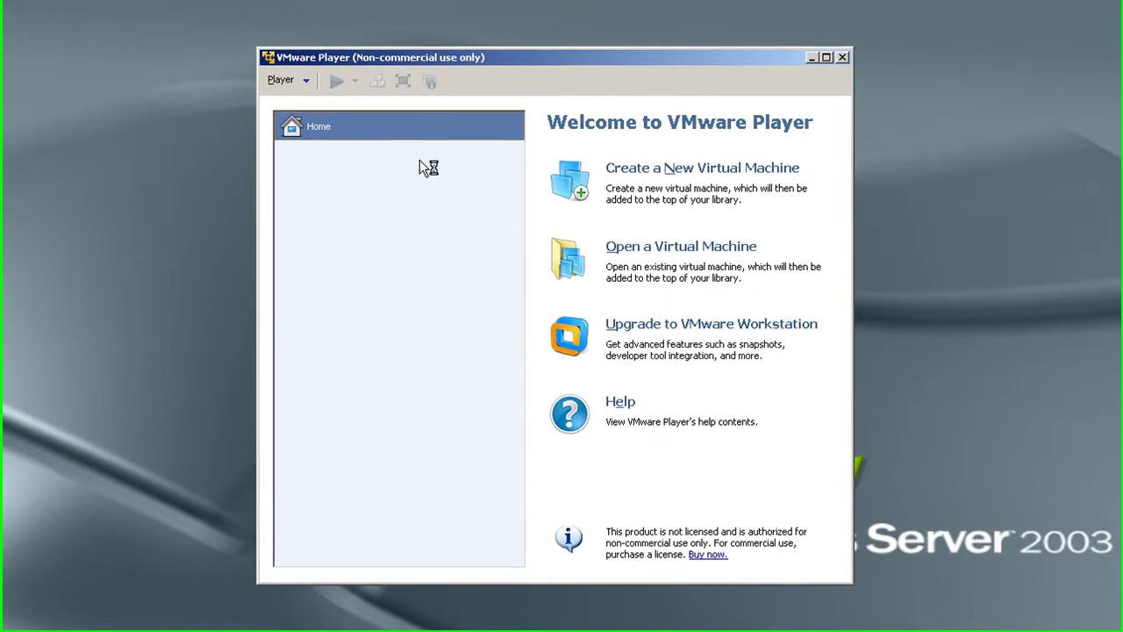
left_click(275, 84)
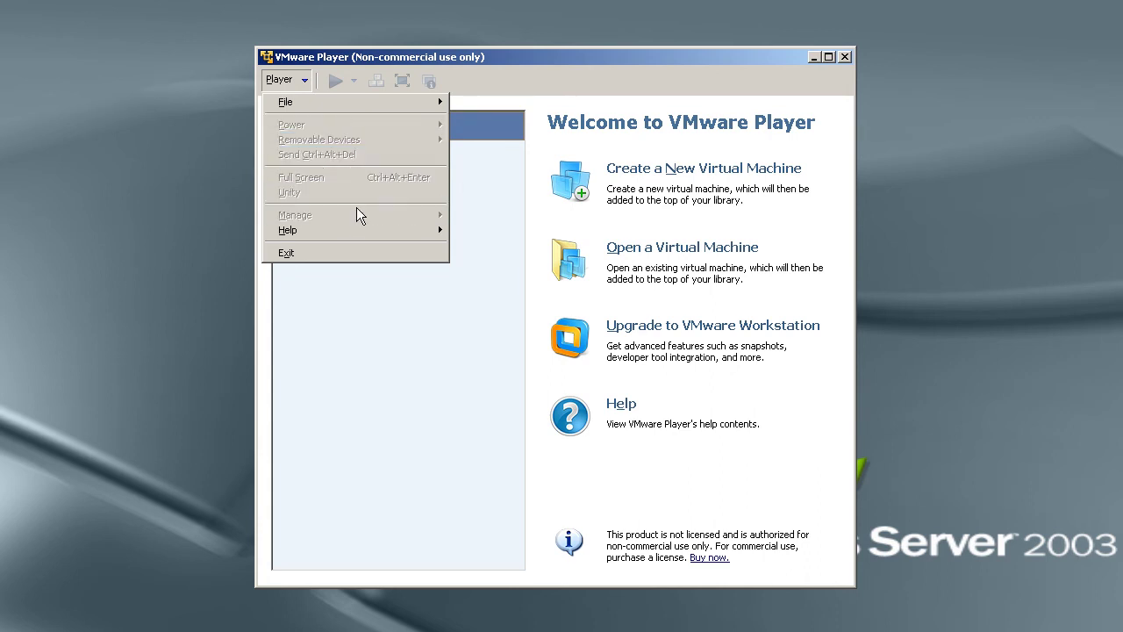
left_click(393, 325)
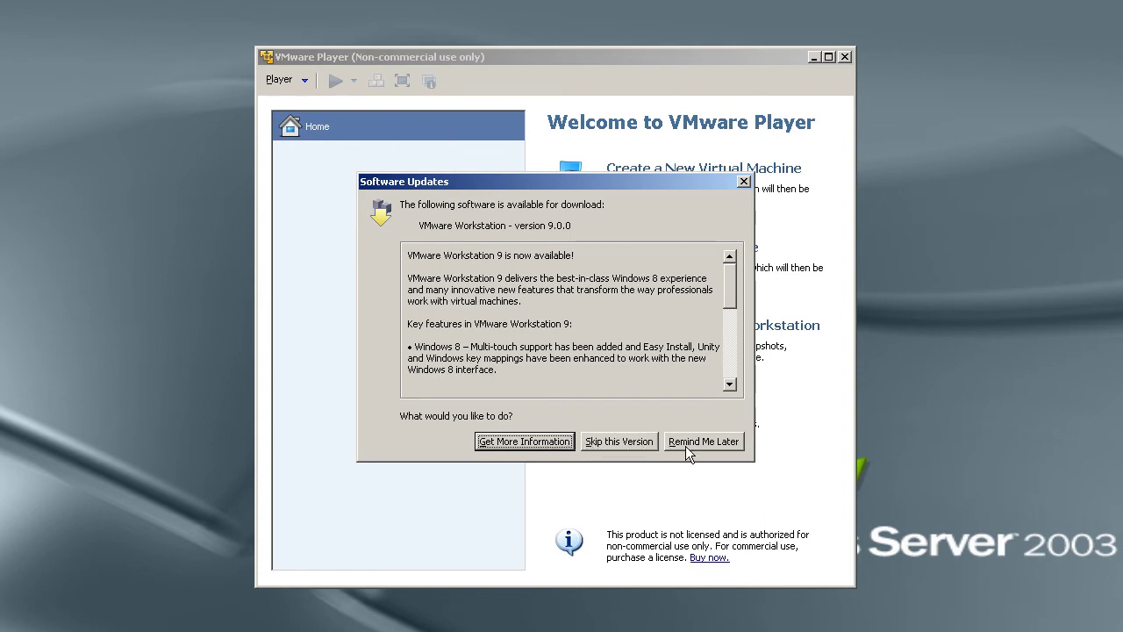
left_click(609, 445)
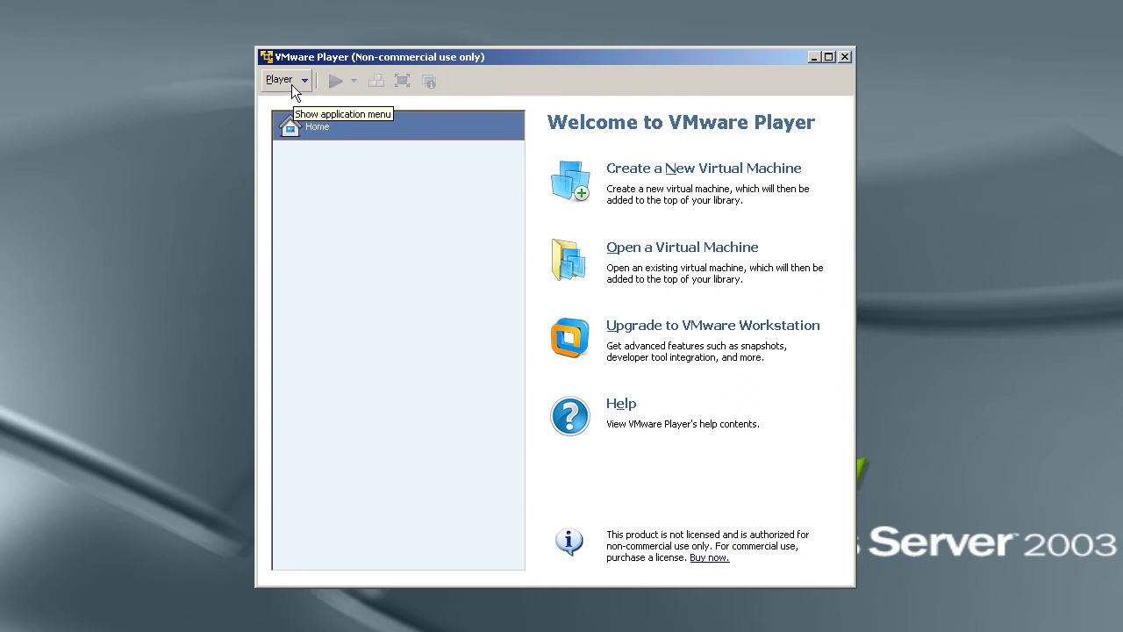
Start the New Virtual Machine Wizard and check the available installer disc drives.
left_click(643, 174)
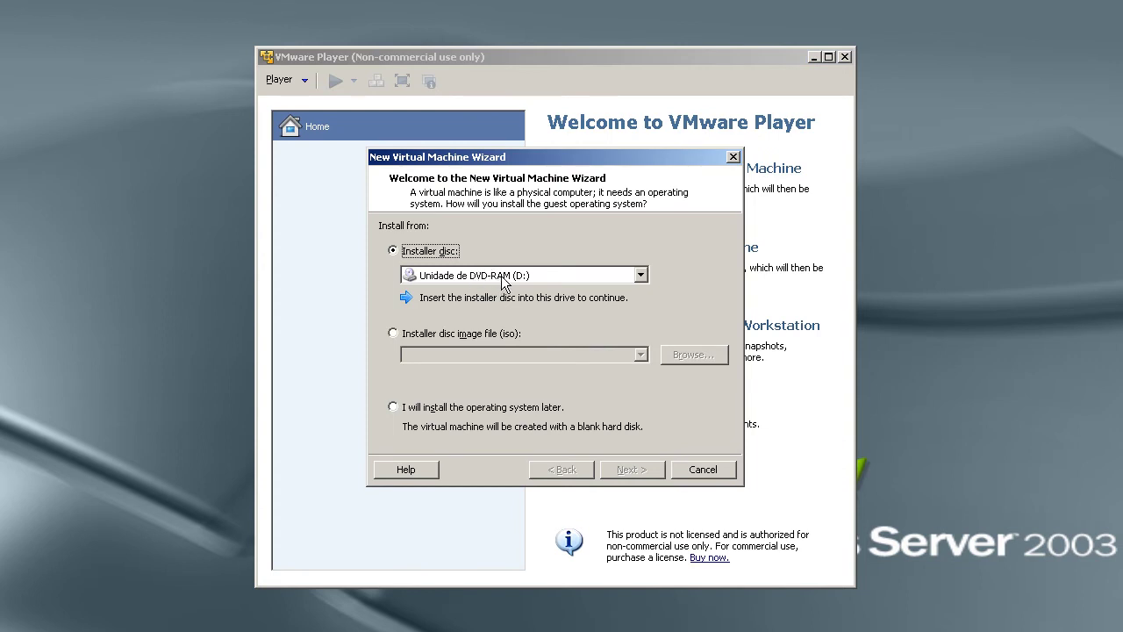
left_click(532, 275)
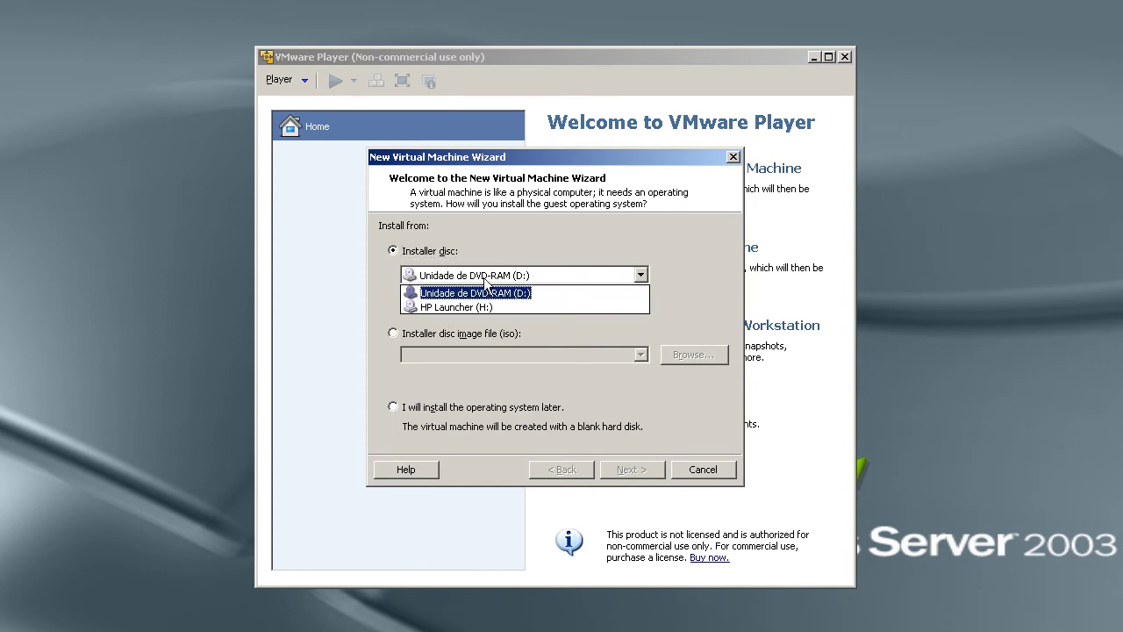
left_click(516, 257)
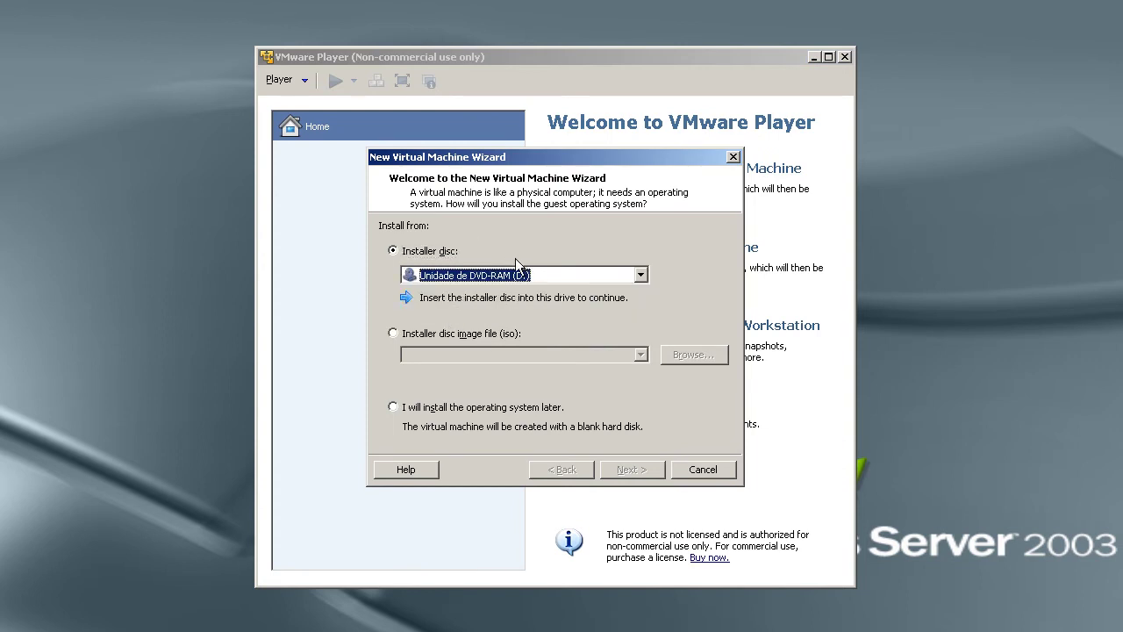
Use CentOS-6.4-i386-bin-DVD1.iso as the installer disc image and continue past detection.
left_click(407, 337)
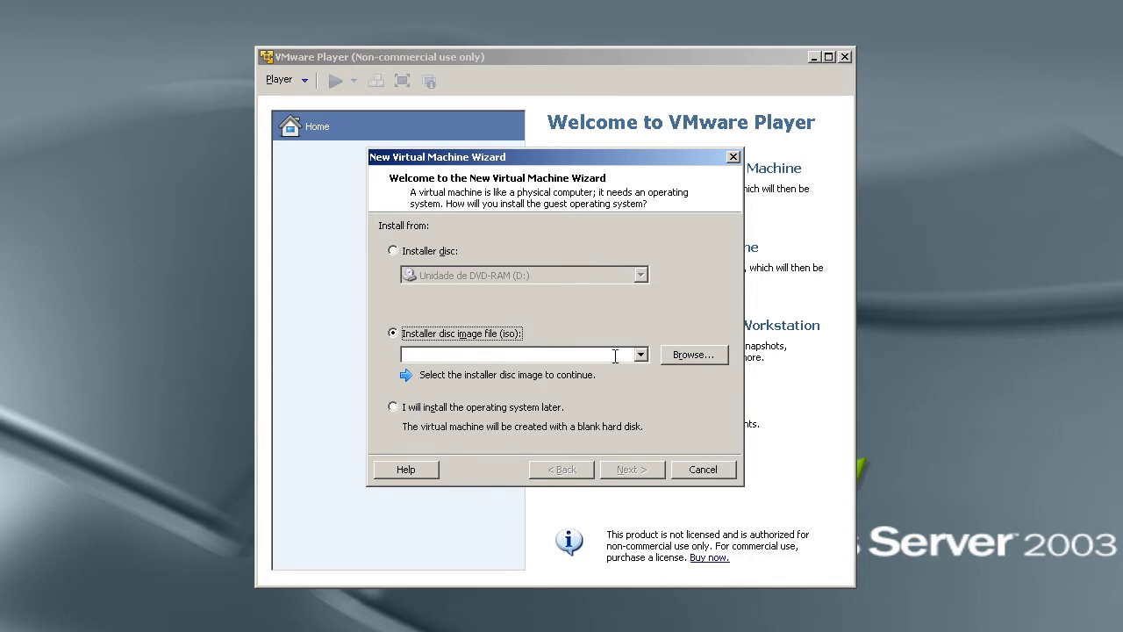
left_click(717, 354)
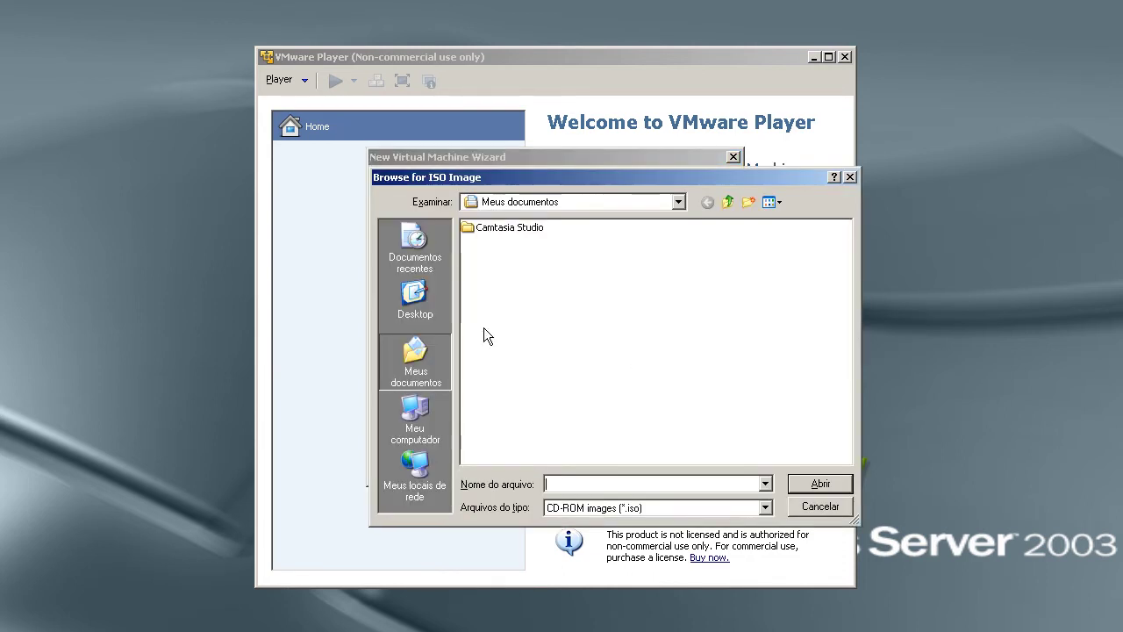
left_click(420, 419)
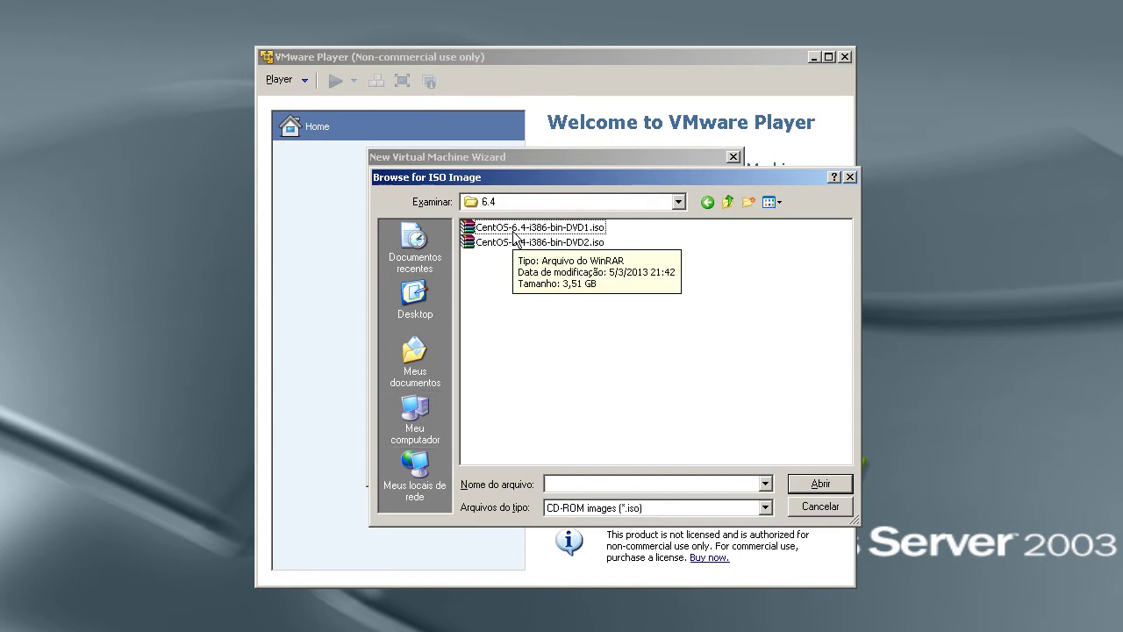
left_click(515, 229)
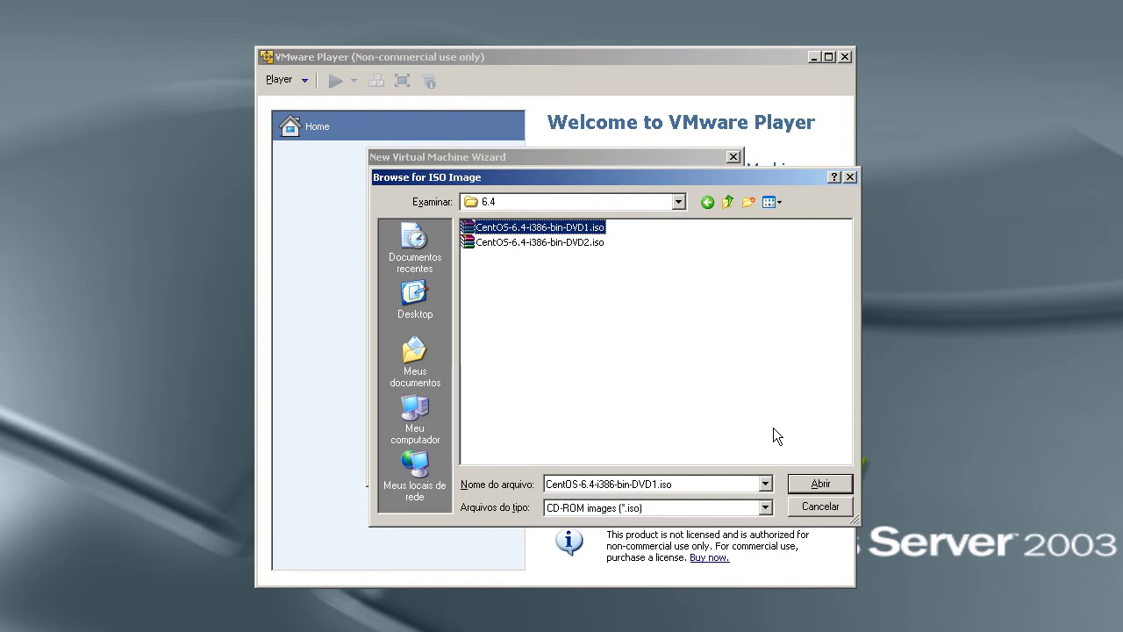
left_click(808, 483)
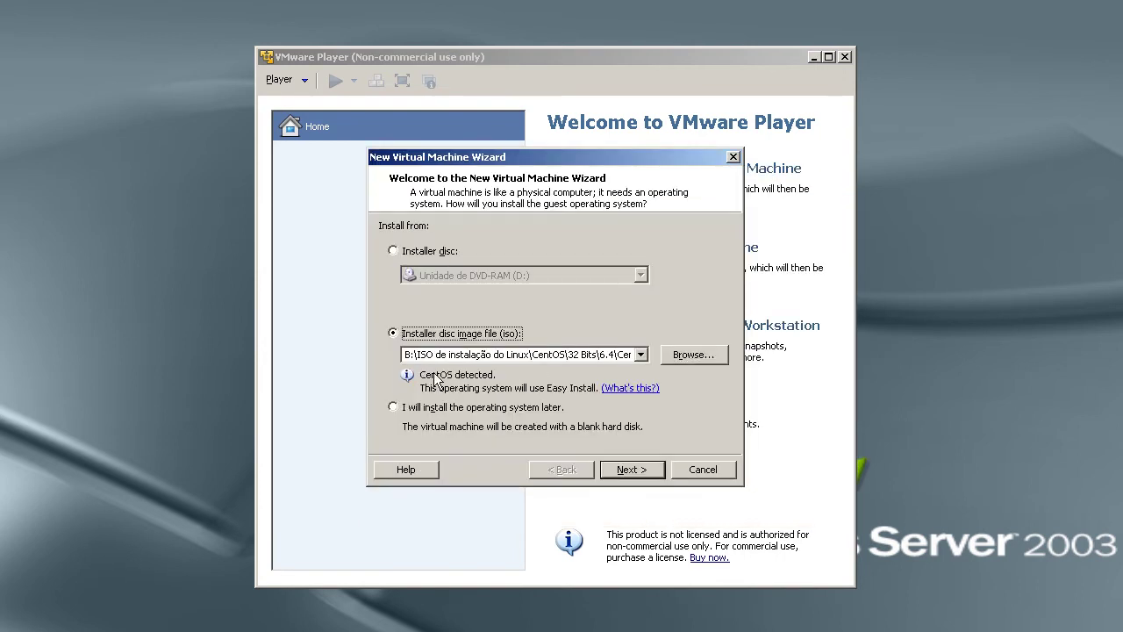
left_click(632, 471)
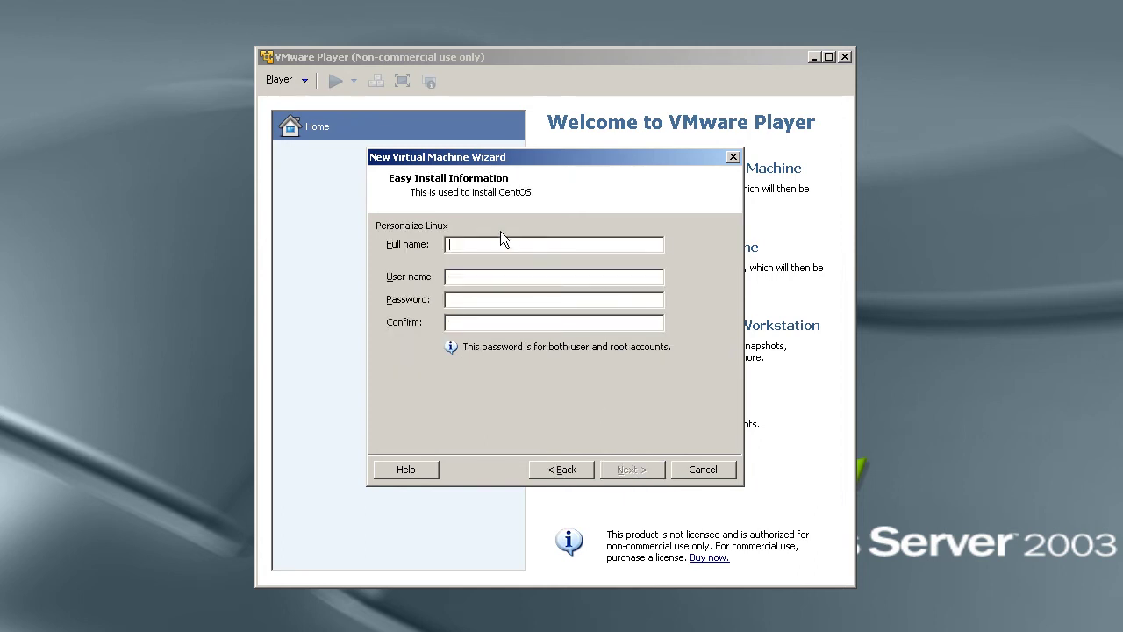
Enter the Linux user's full name and user name in the Easy Install fields.
type("vandersonvanderson")
Type the account password and its confirmation, then continue to the naming page.
key("Tab")
type("********")
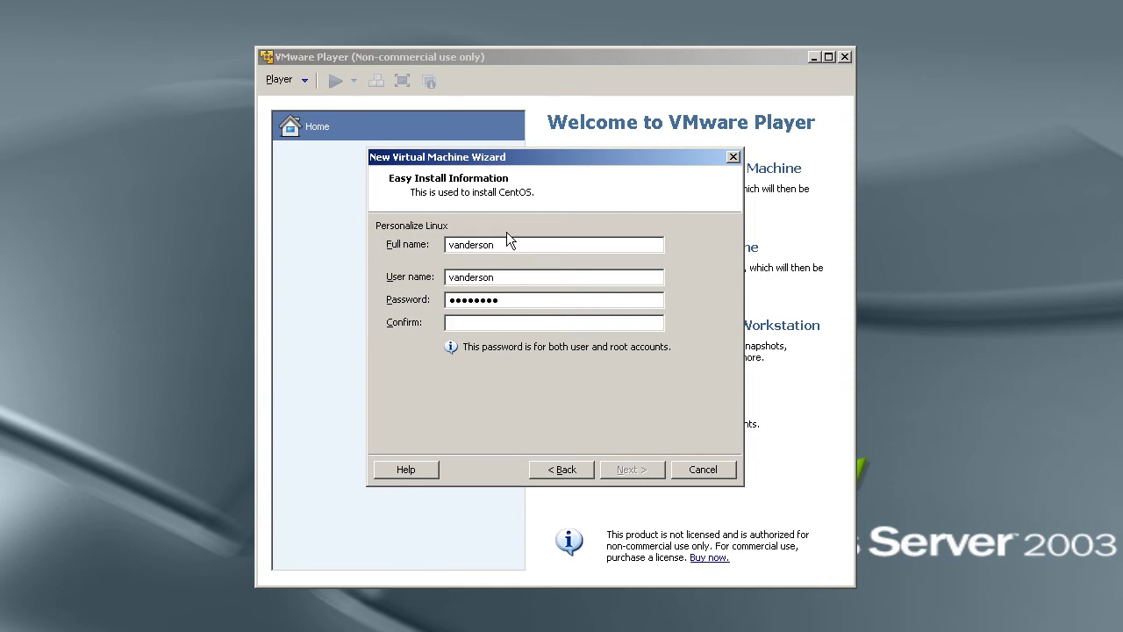
key("Tab")
type("********")
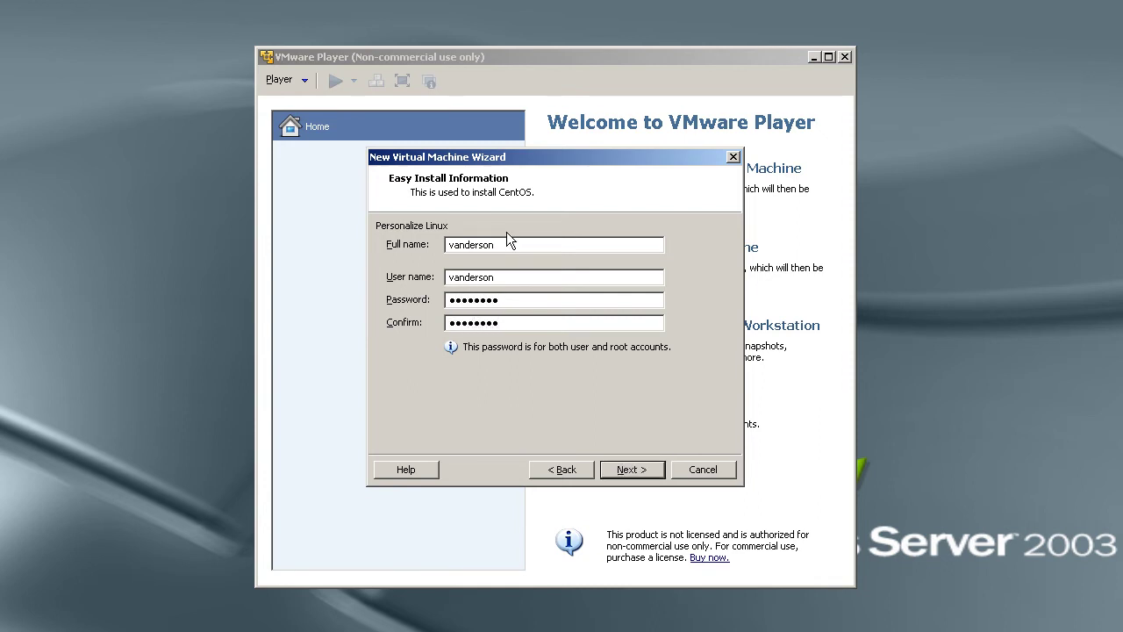
left_click(629, 472)
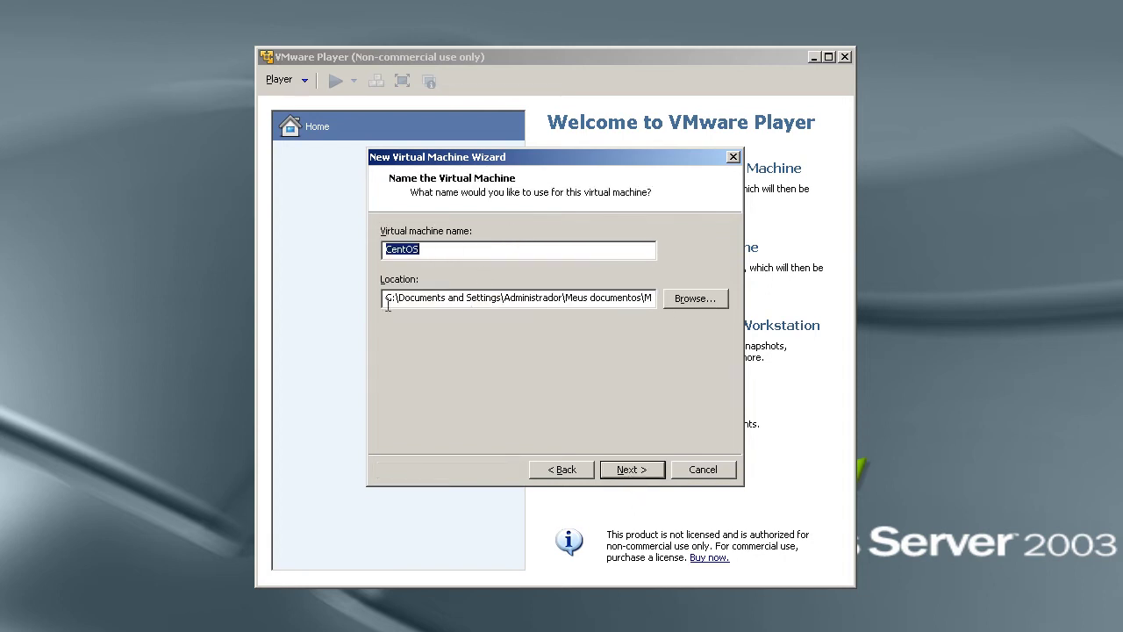
Browse the drives and set the storage location to Expansion Drive (B:).
left_click_drag(385, 298, 695, 305)
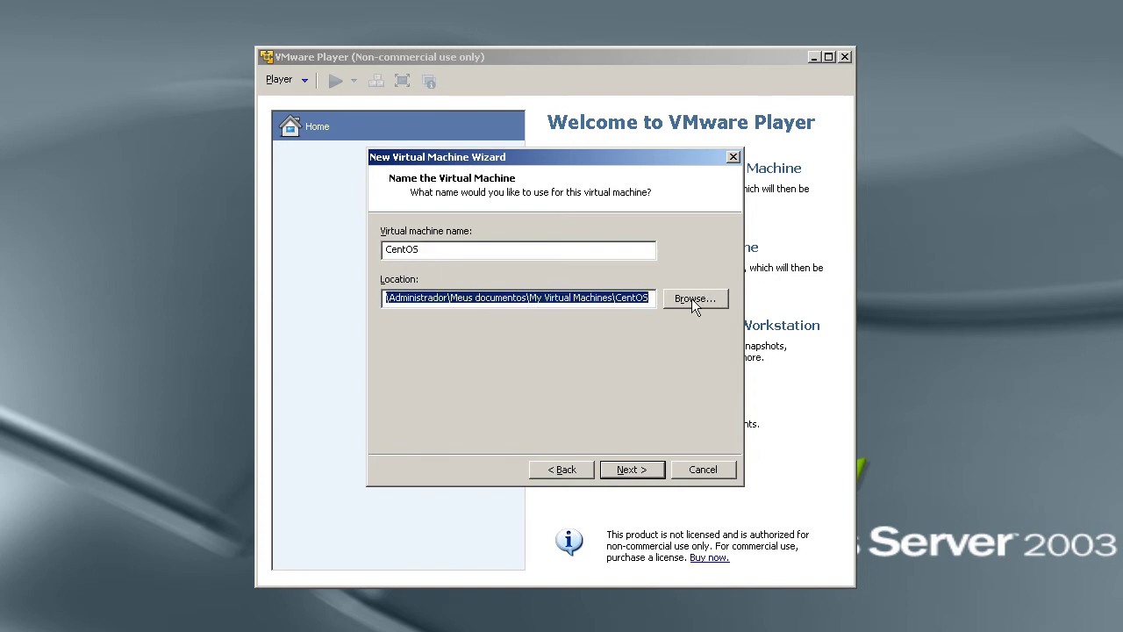
left_click(695, 303)
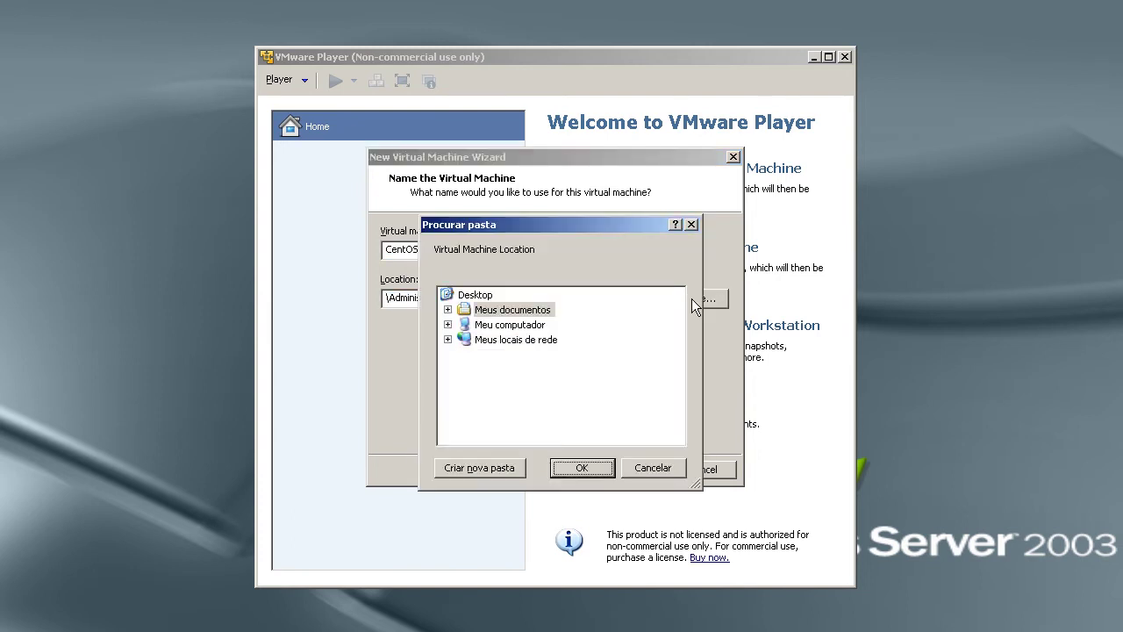
double_click(527, 326)
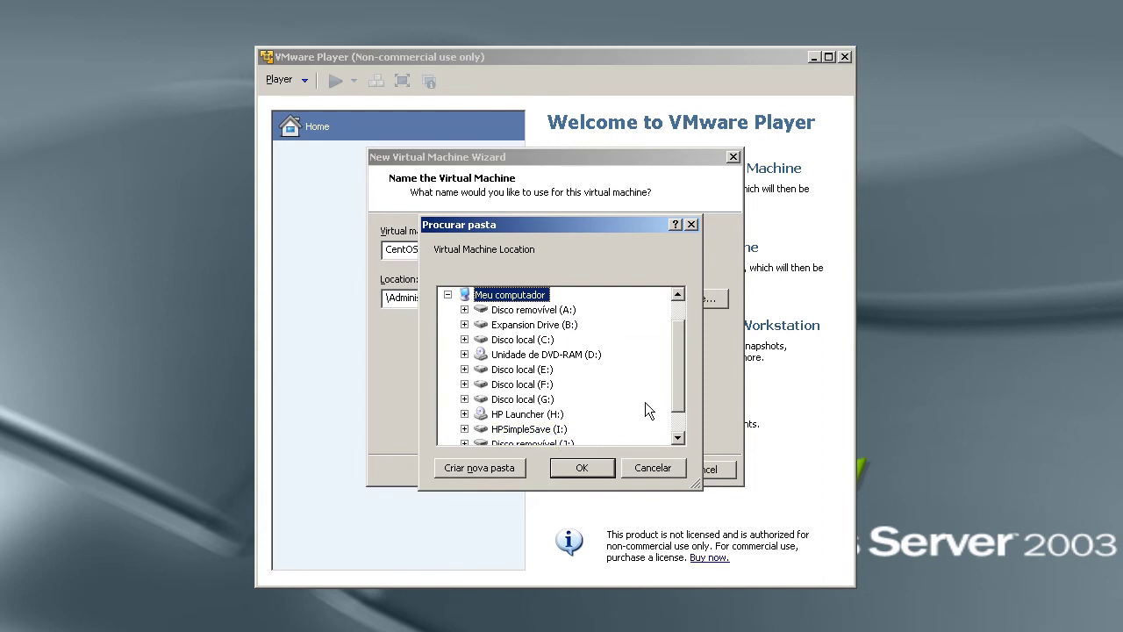
scroll(677, 399, "down", 1)
scroll(676, 401, "down", 1)
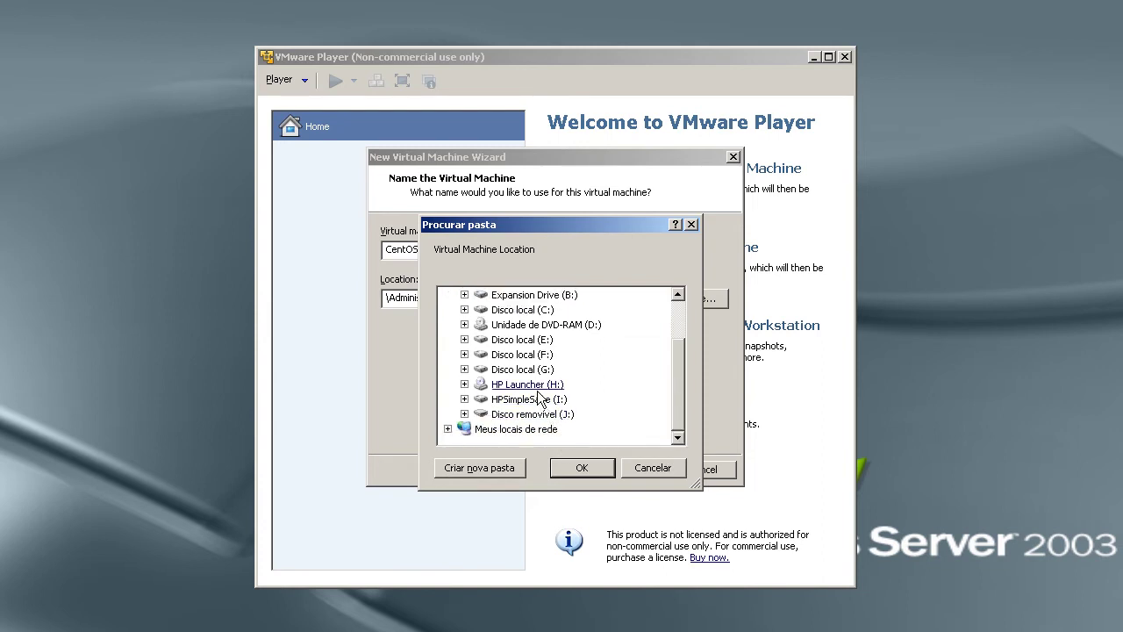
double_click(531, 372)
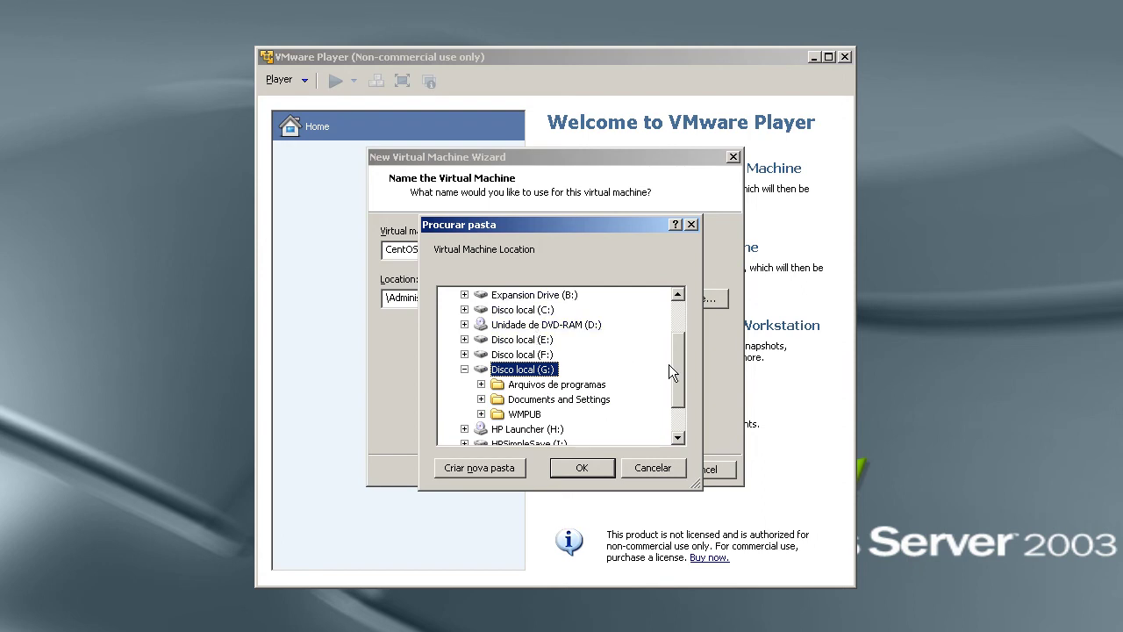
scroll(675, 336, "up", 2)
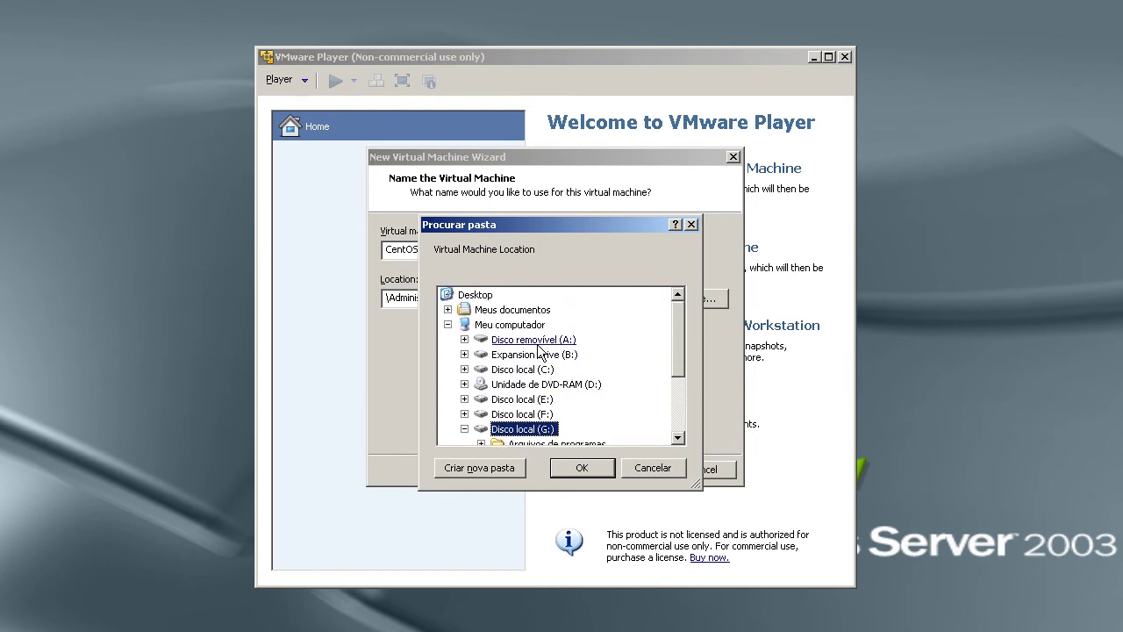
double_click(537, 353)
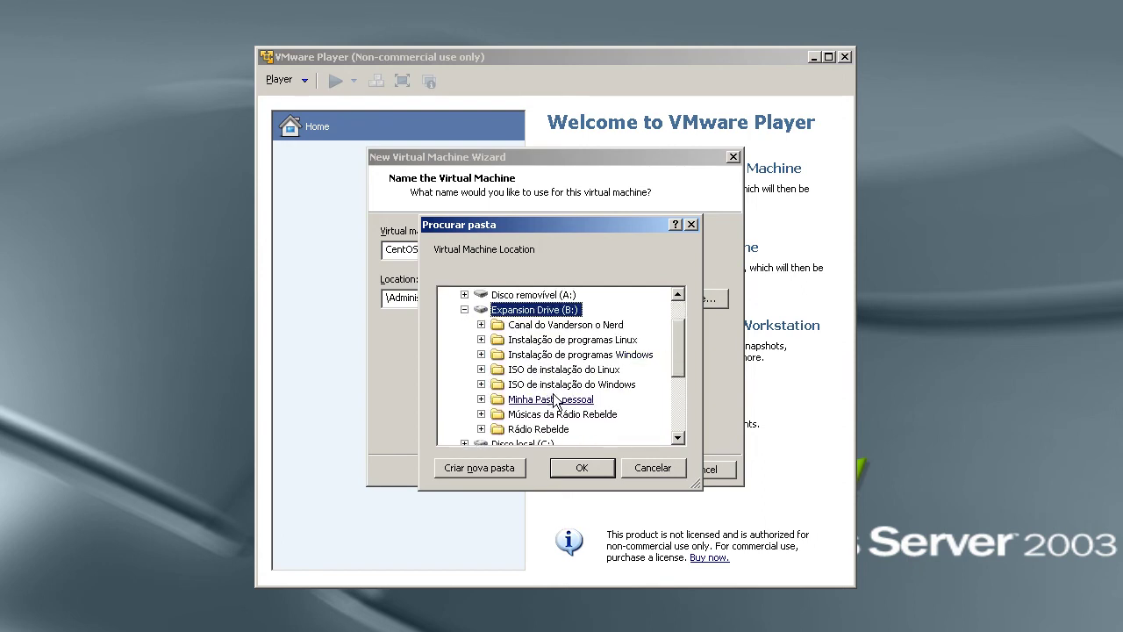
left_click(580, 468)
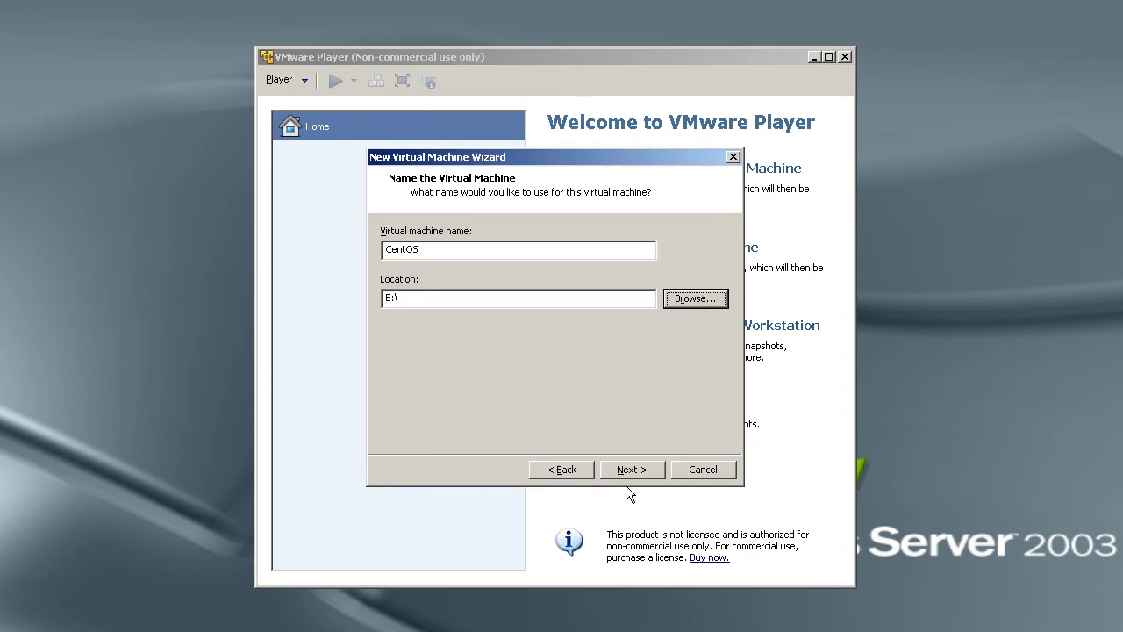
Change the storage location to the HPSimpleSave (I:) drive instead.
left_click(709, 303)
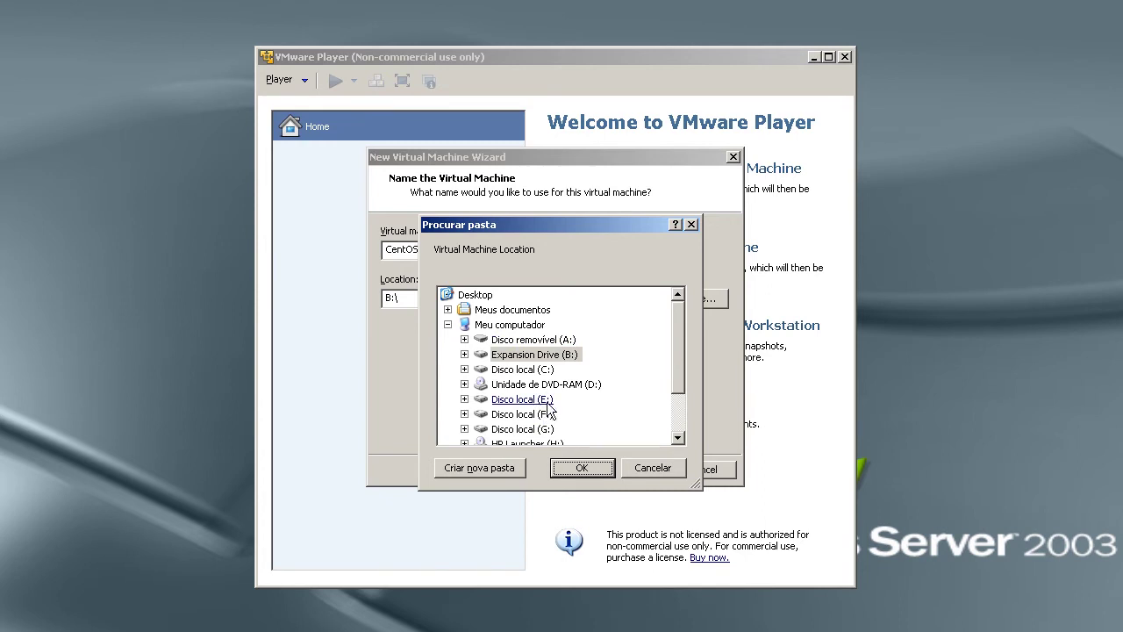
left_click_drag(677, 357, 679, 388)
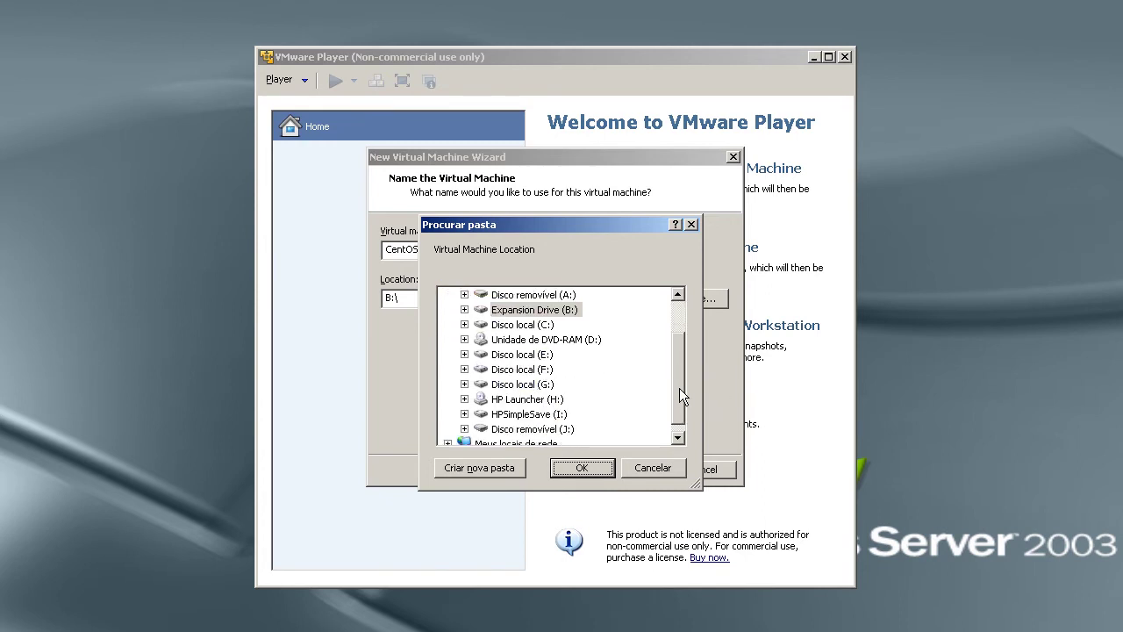
double_click(529, 413)
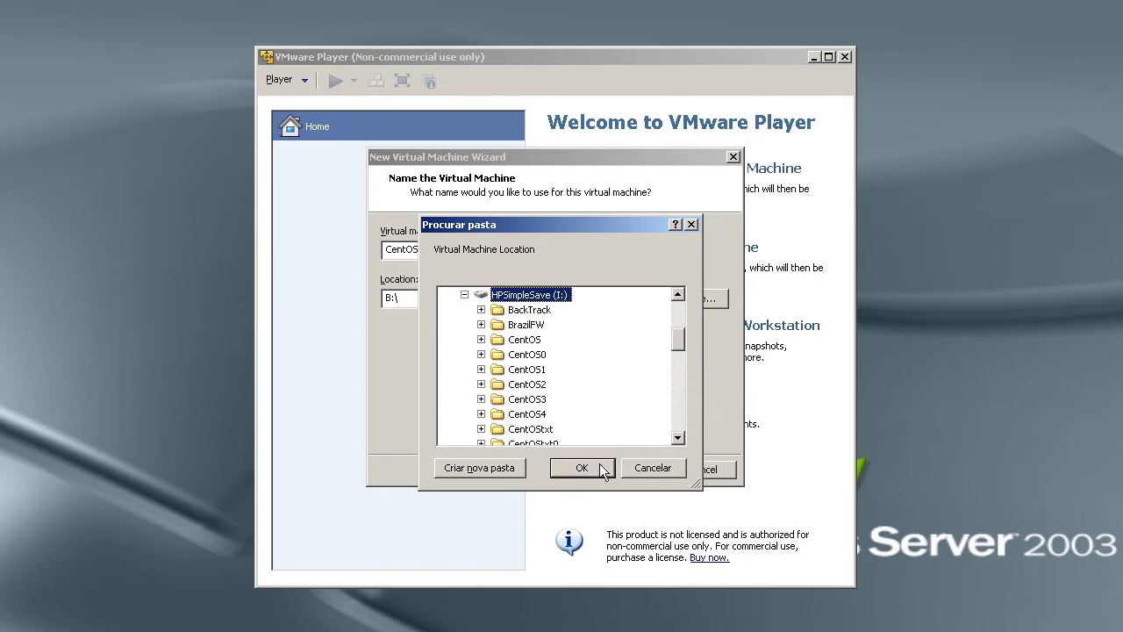
left_click_drag(682, 333, 676, 376)
left_click(602, 468)
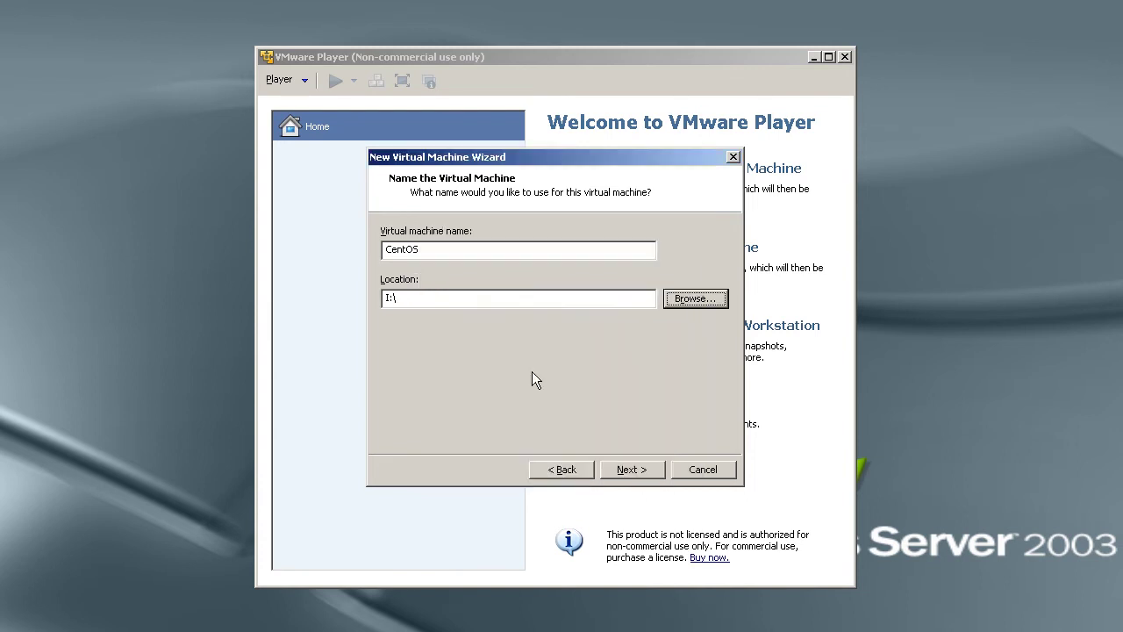
Rename the virtual machine from CentOS to CentOSVM and proceed to the location warning.
left_click(462, 249)
type("VM")
left_click(627, 472)
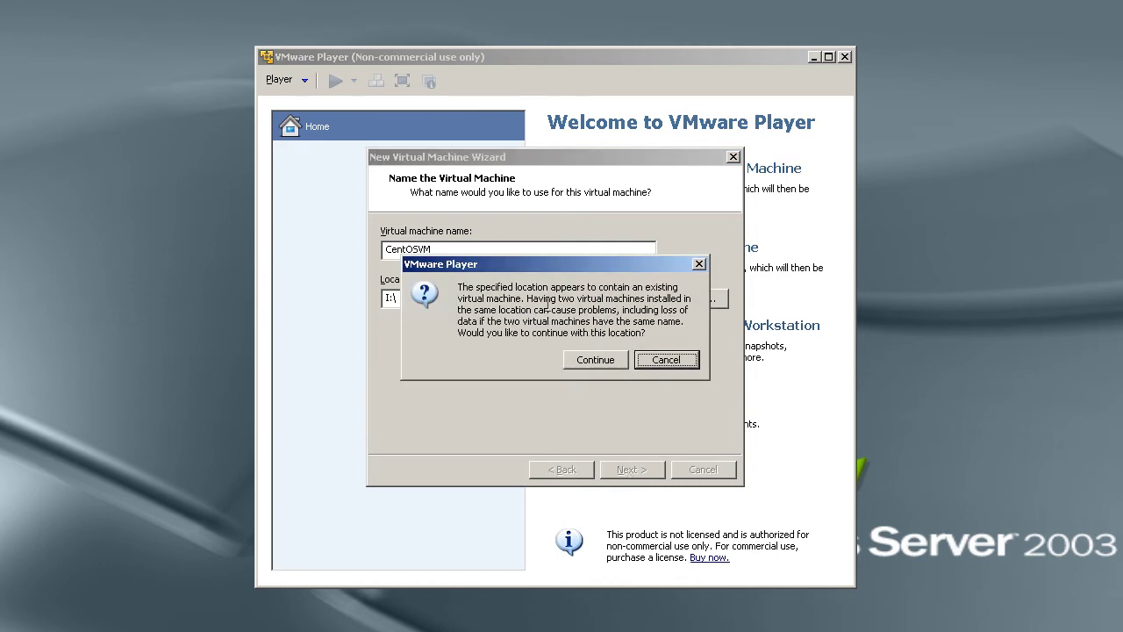
left_click_drag(481, 299, 662, 330)
left_click(661, 330)
Keep the existing location, then give the virtual disk 50 GB stored as a single file.
left_click(594, 359)
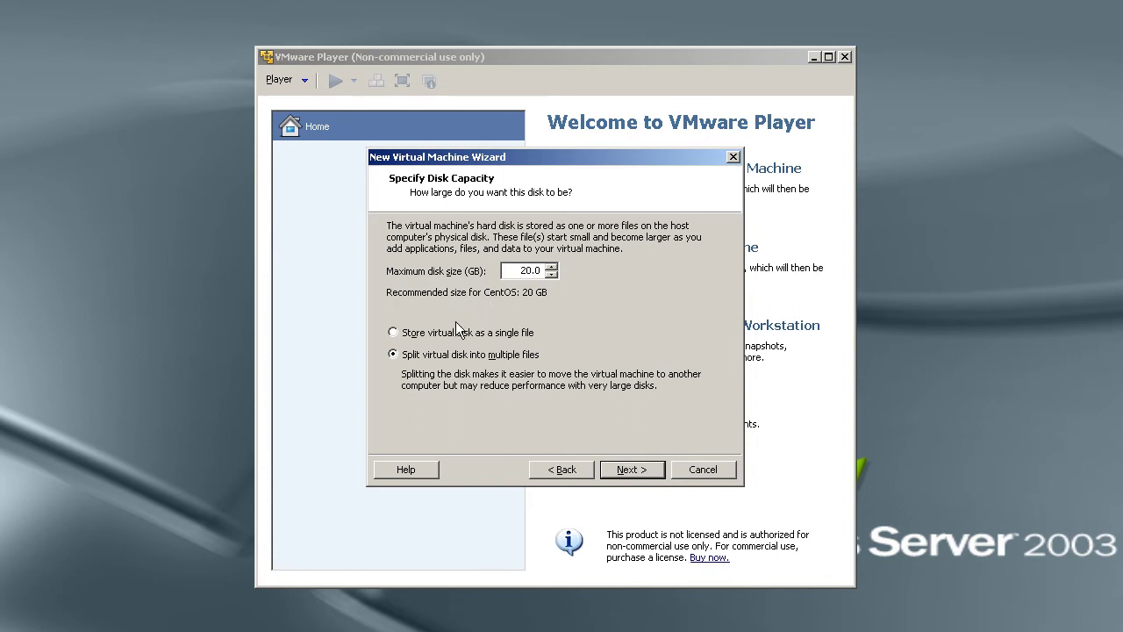
left_click_drag(514, 270, 583, 271)
type("50")
left_click(451, 334)
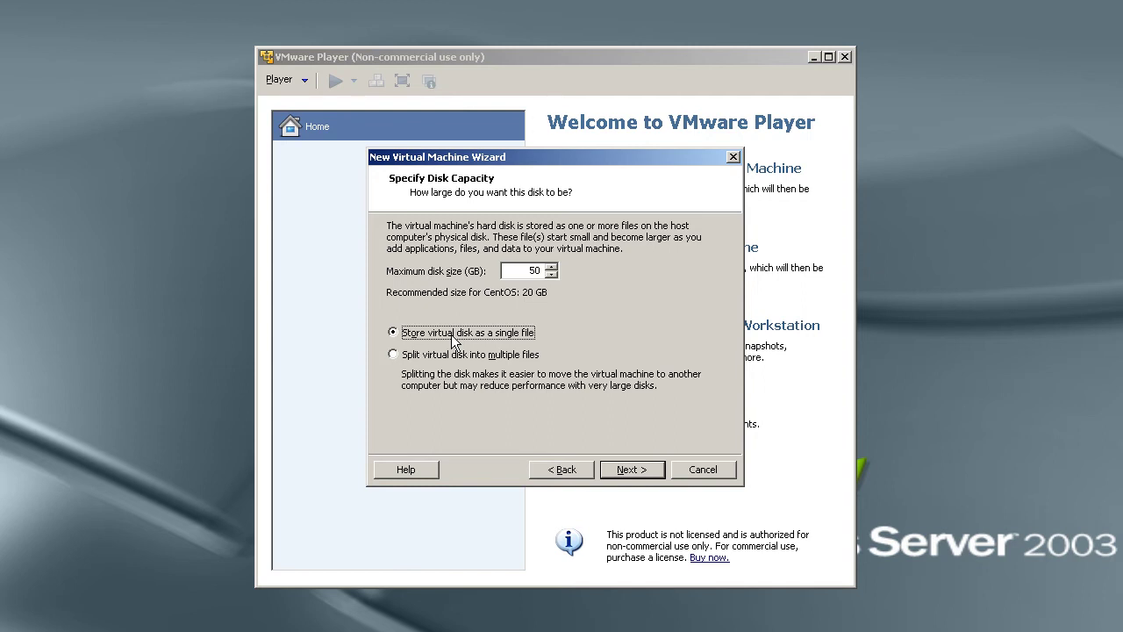
left_click(446, 354)
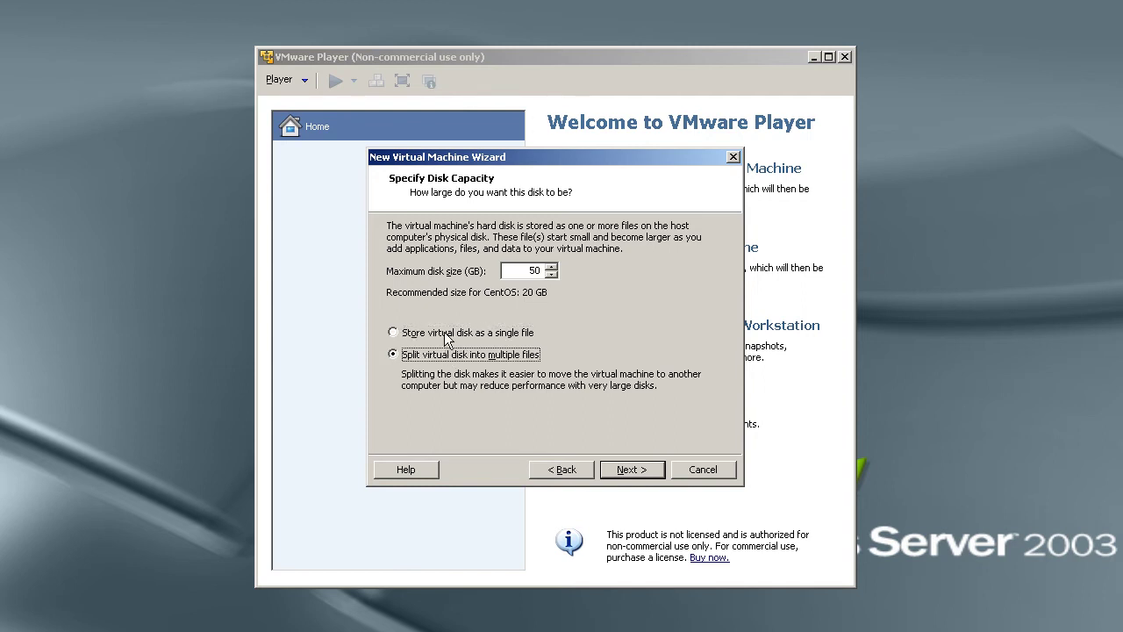
left_click(447, 333)
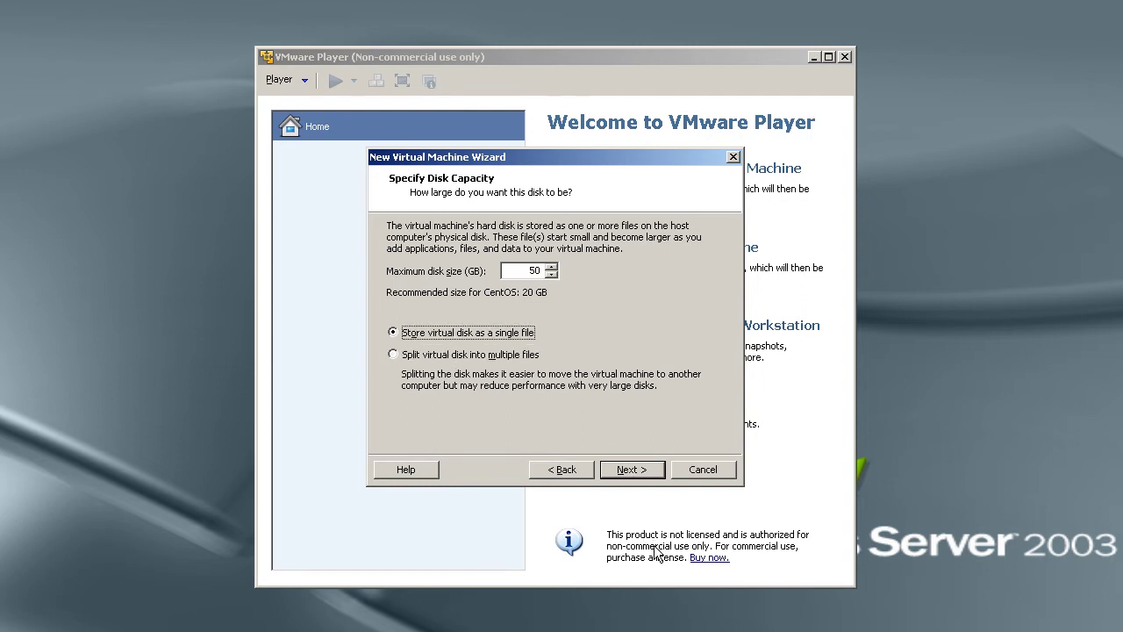
left_click(646, 476)
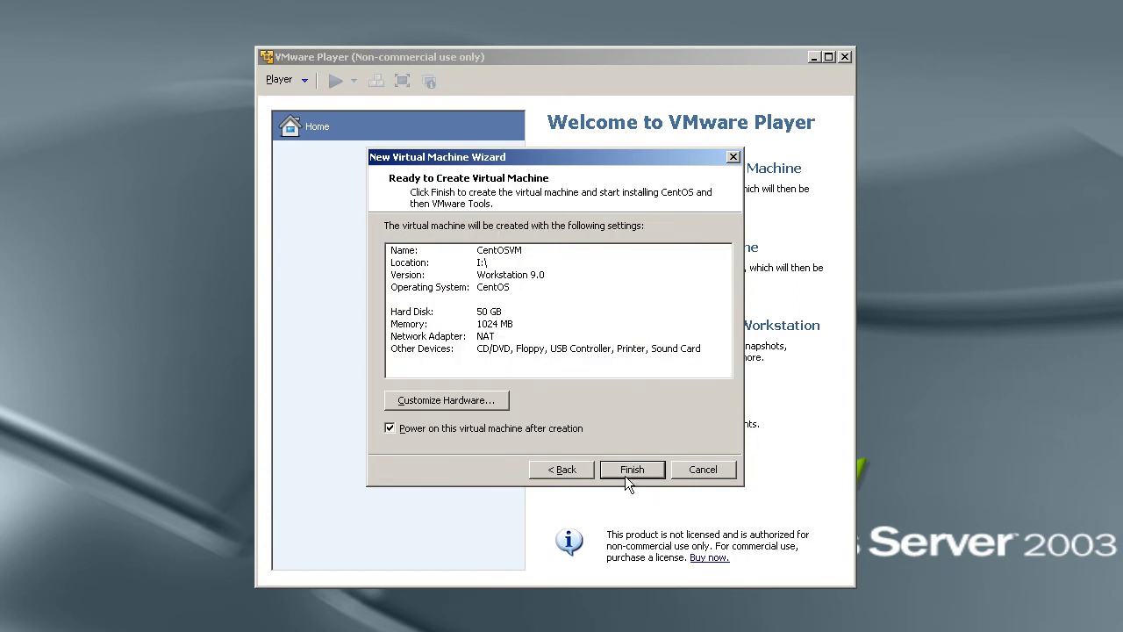
Review the processor, CD/DVD, floppy and network hardware, leaving networking on NAT.
left_click(467, 402)
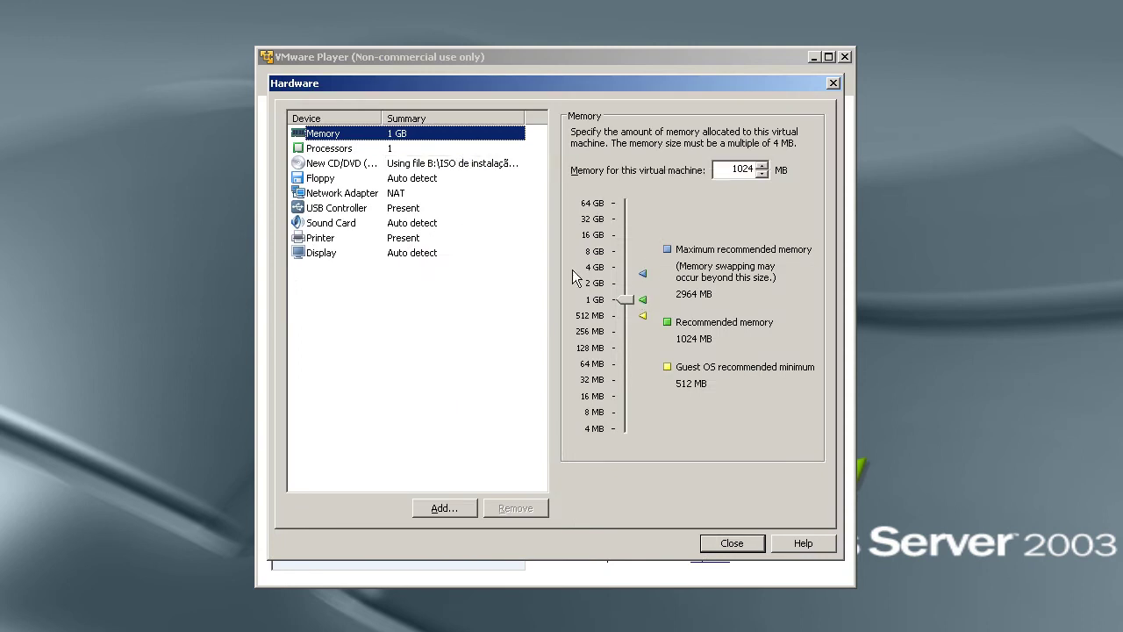
left_click(394, 149)
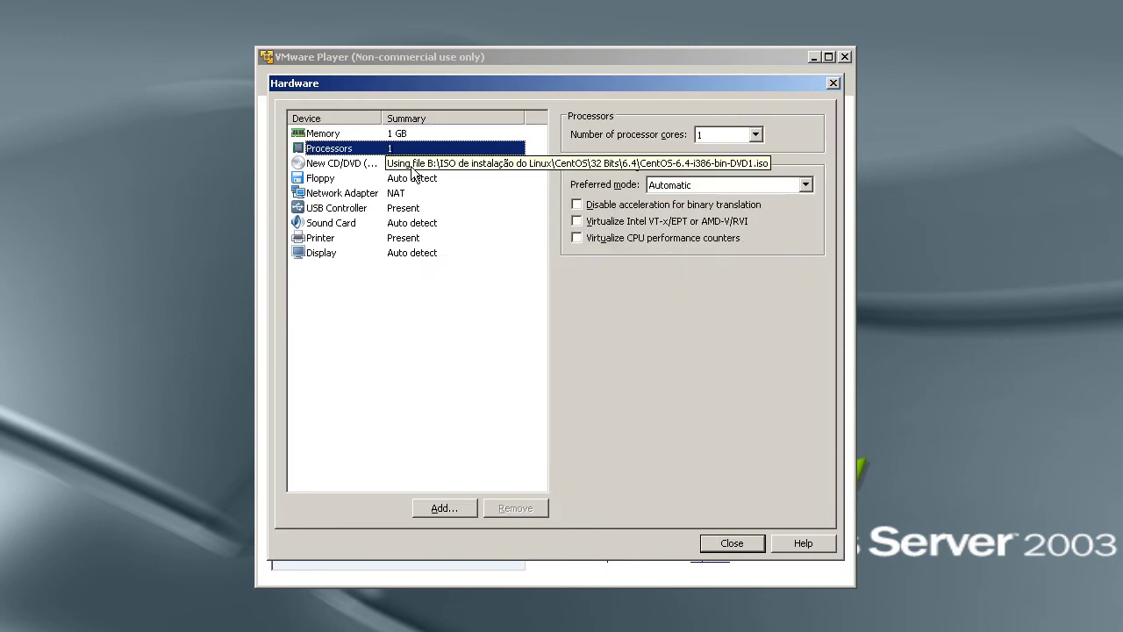
left_click(411, 167)
left_click(413, 181)
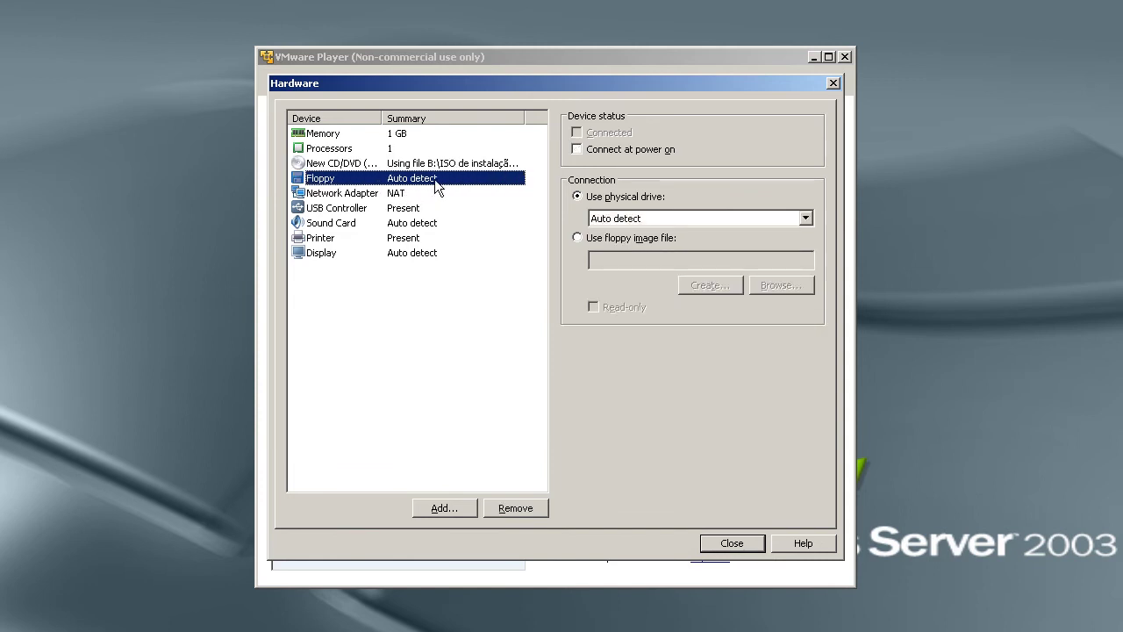
left_click(412, 195)
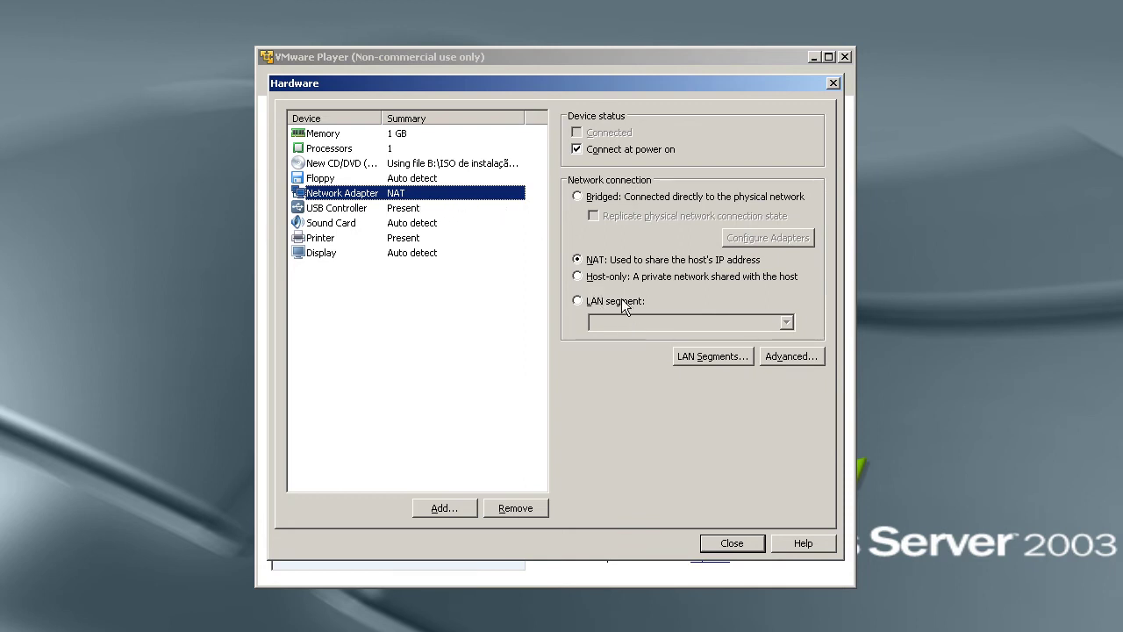
left_click(607, 198)
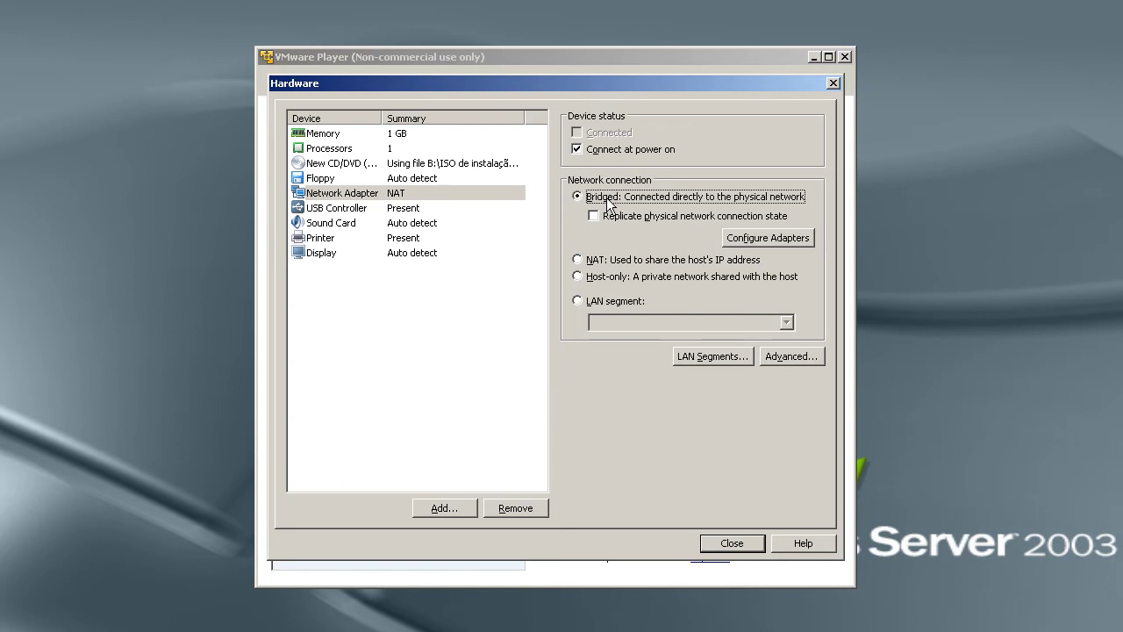
left_click(600, 264)
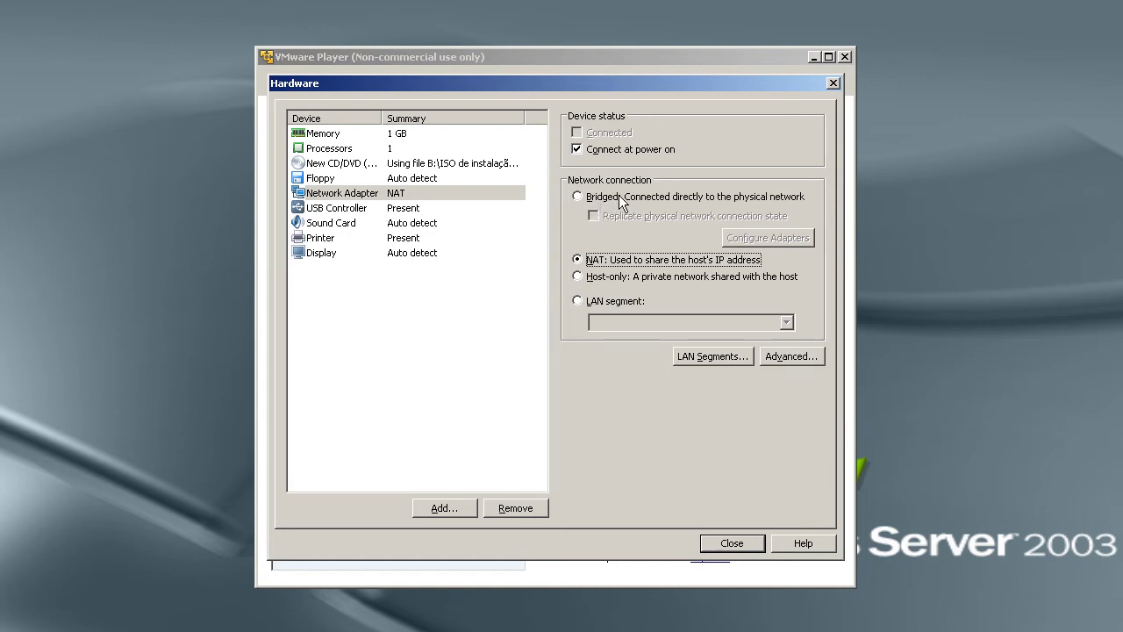
Remove the USB controller and printer, and enable Accelerate 3D graphics.
left_click(443, 208)
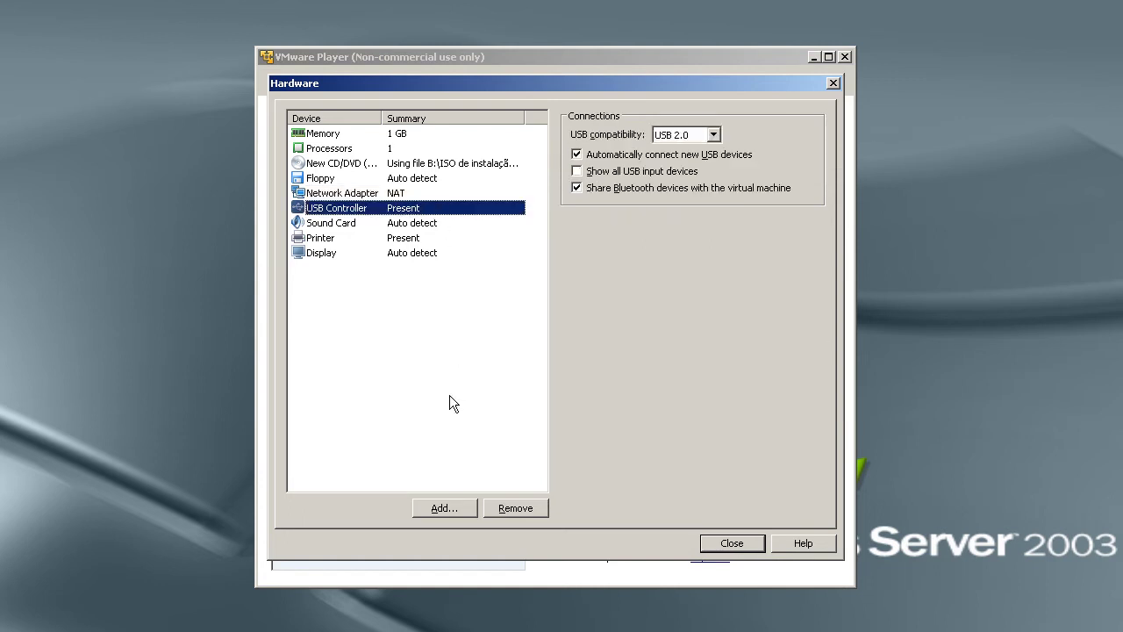
left_click(525, 512)
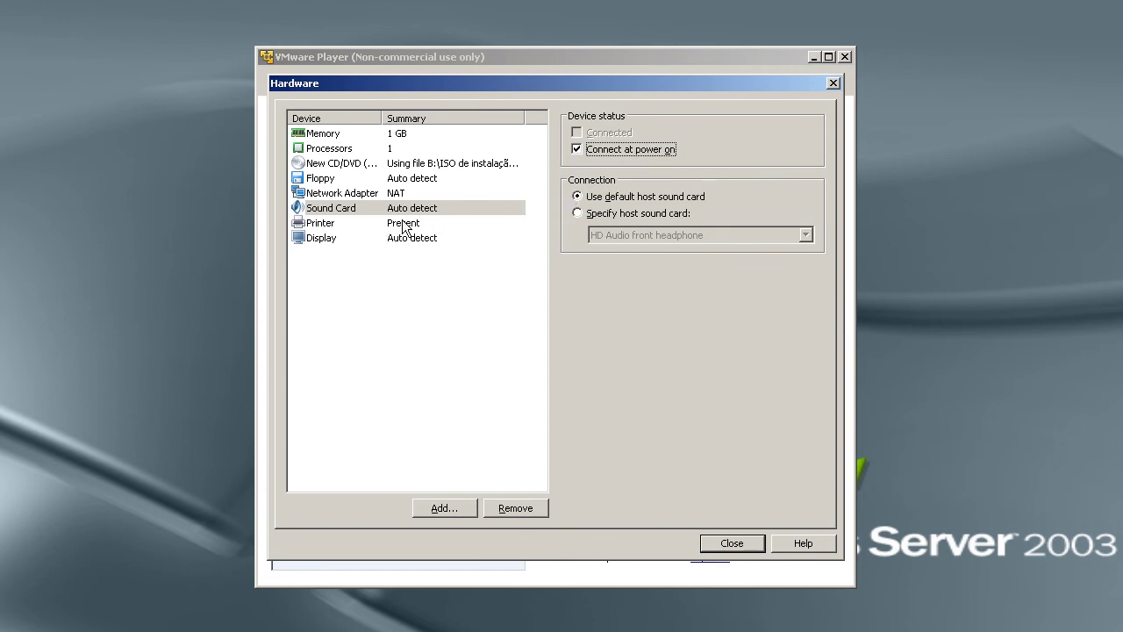
left_click(403, 225)
left_click(502, 518)
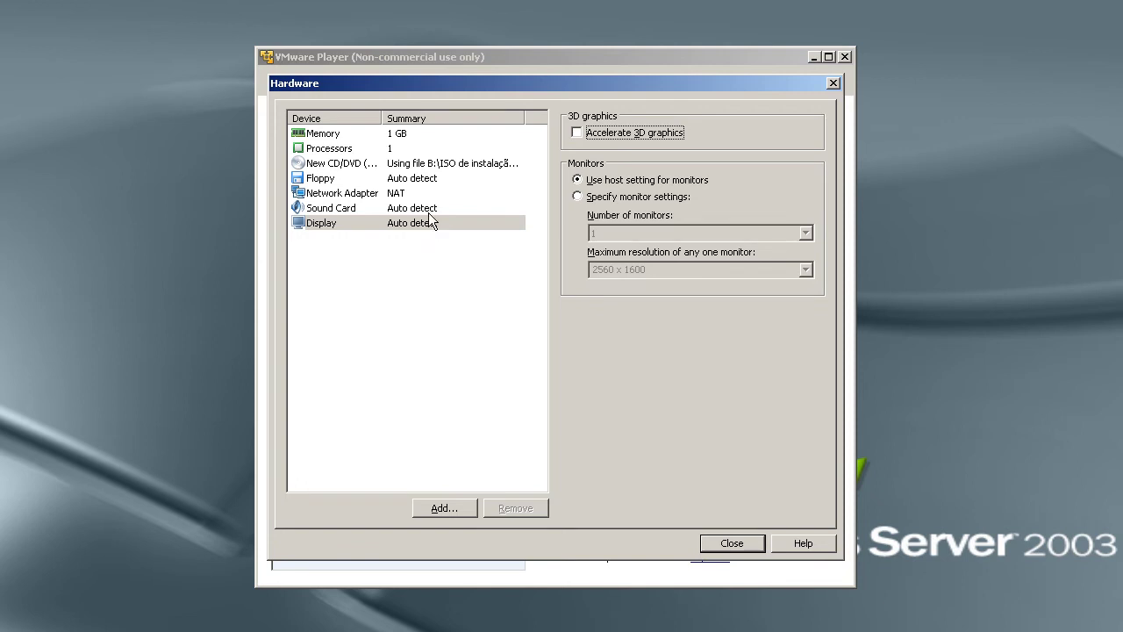
left_click(615, 130)
left_click(733, 544)
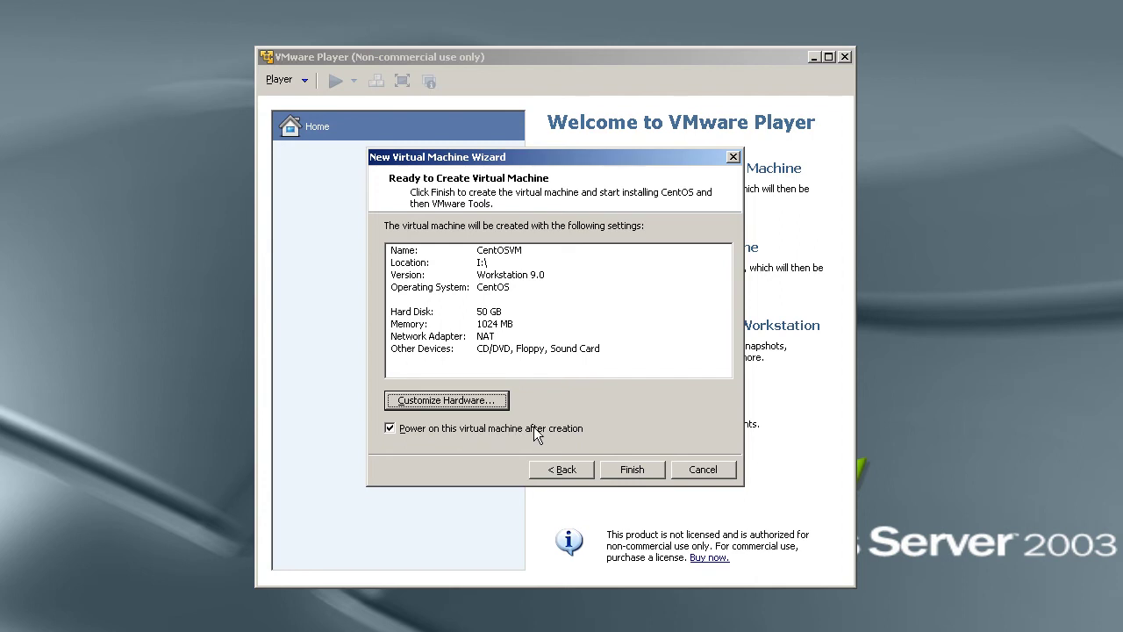
Create CentOSVM with 'Power on this virtual machine after creation' unticked.
left_click(464, 429)
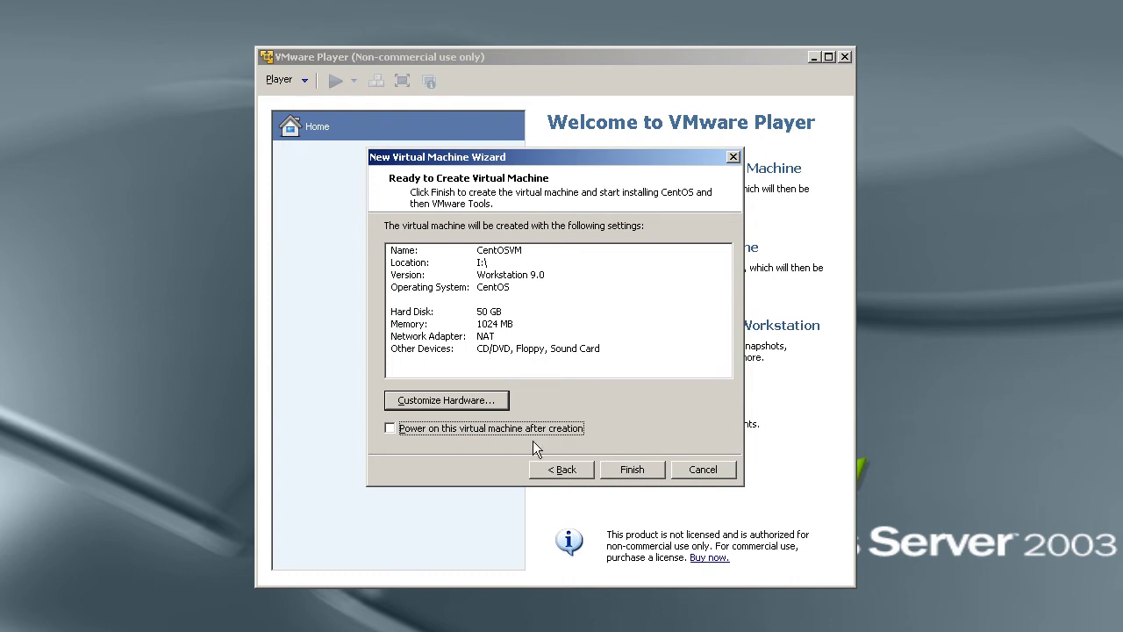
left_click(622, 469)
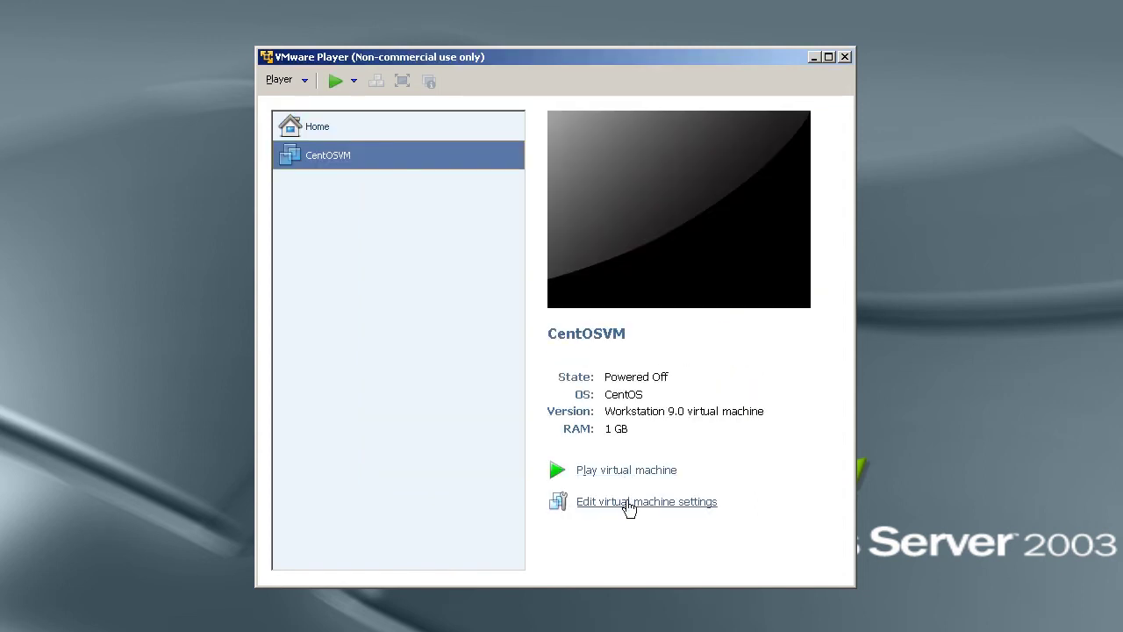
Remove the floppy drive from CentOSVM's virtual machine settings and save them.
left_click(628, 505)
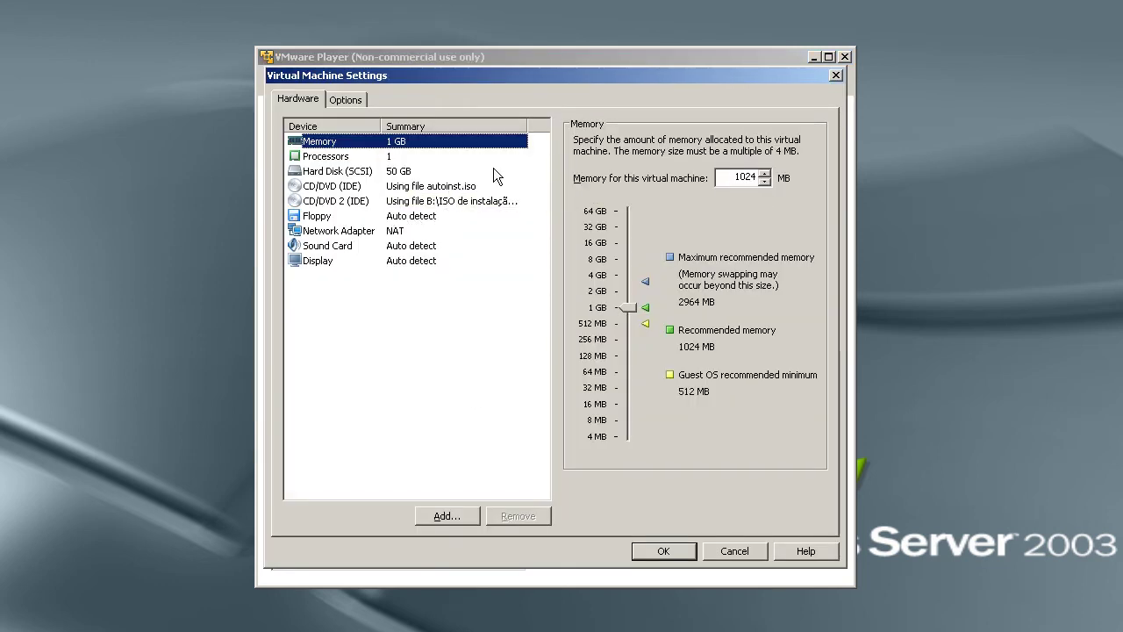
left_click(417, 231)
left_click(415, 217)
left_click(519, 516)
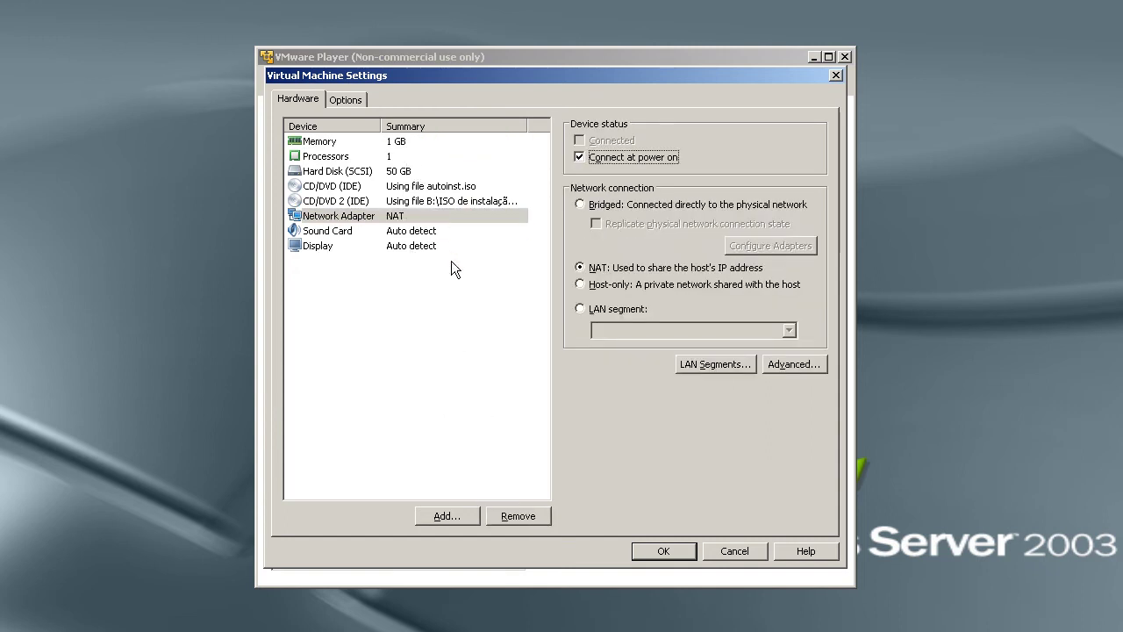
left_click(661, 550)
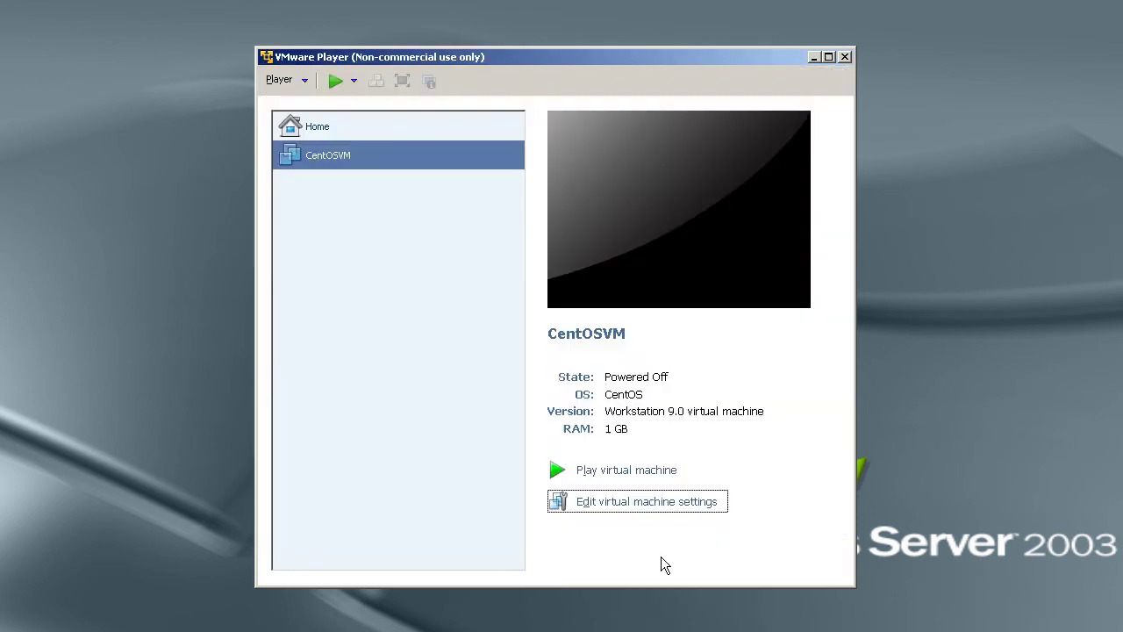
Power on CentOSVM so it starts booting the CentOS installer kernel.
left_click(608, 472)
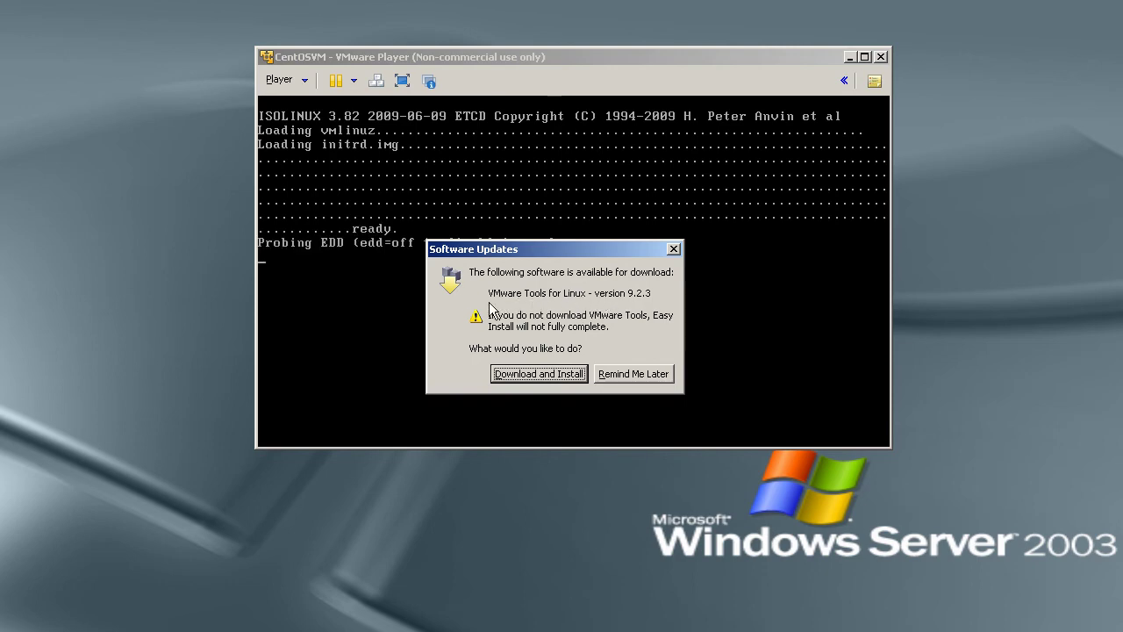
Download and install VMware Tools for Linux 9.2.3 in the background, hiding its progress window.
left_click(538, 373)
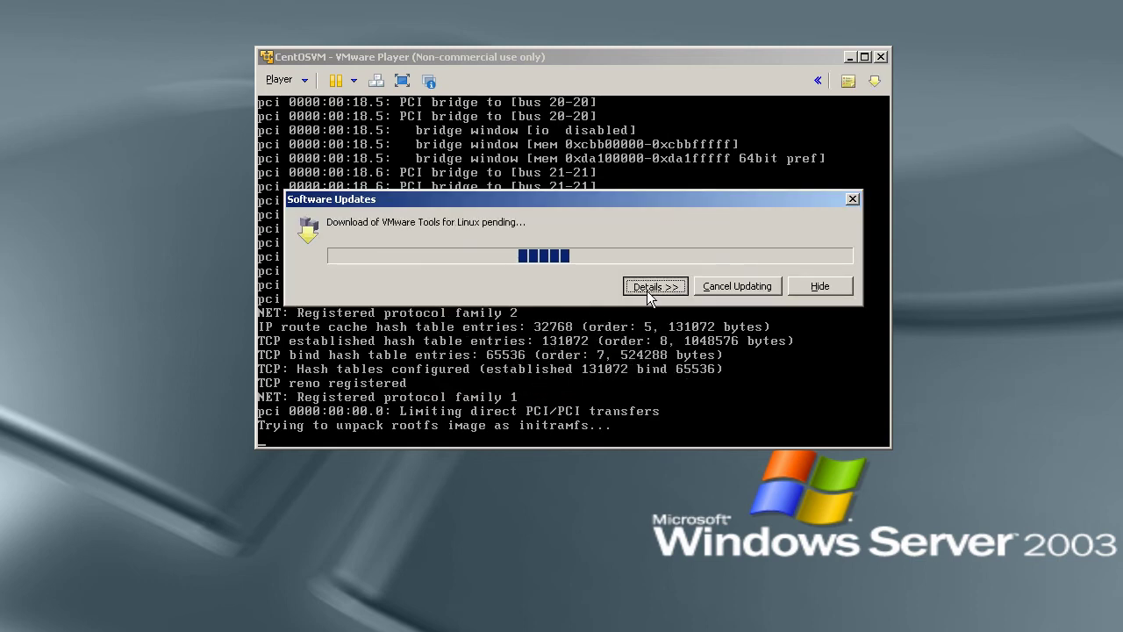
left_click(477, 294)
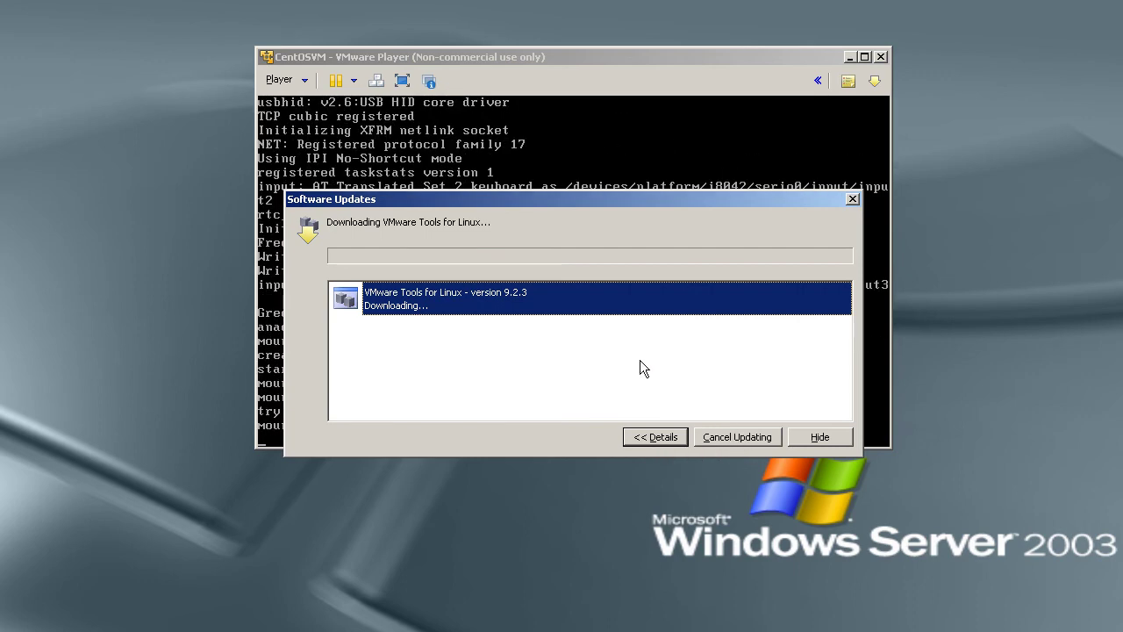
left_click(816, 437)
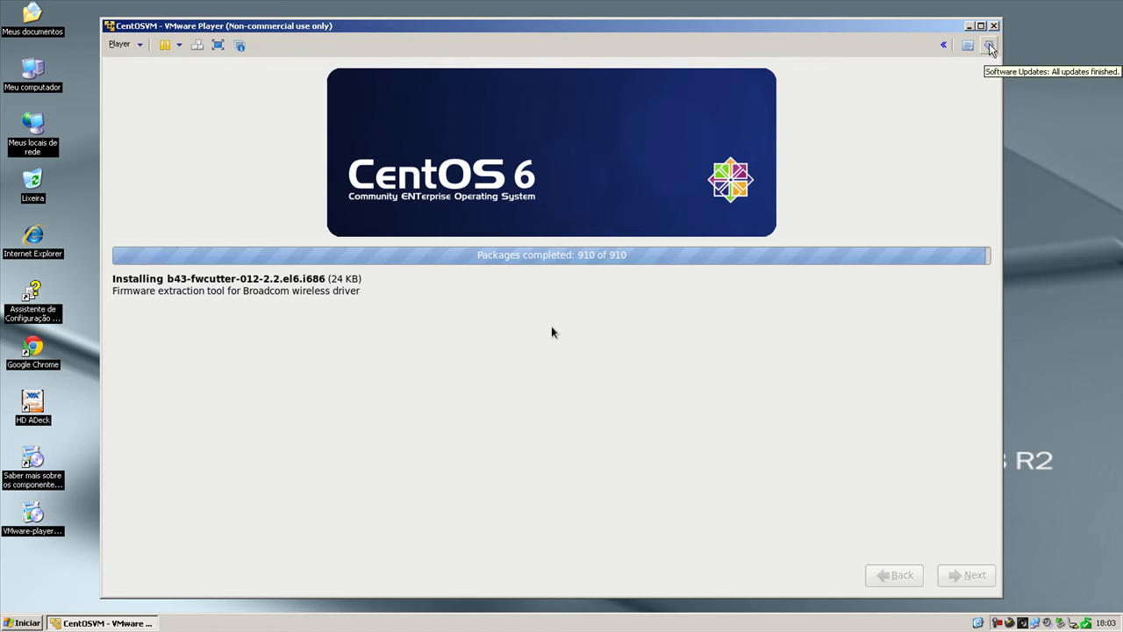
left_click(990, 47)
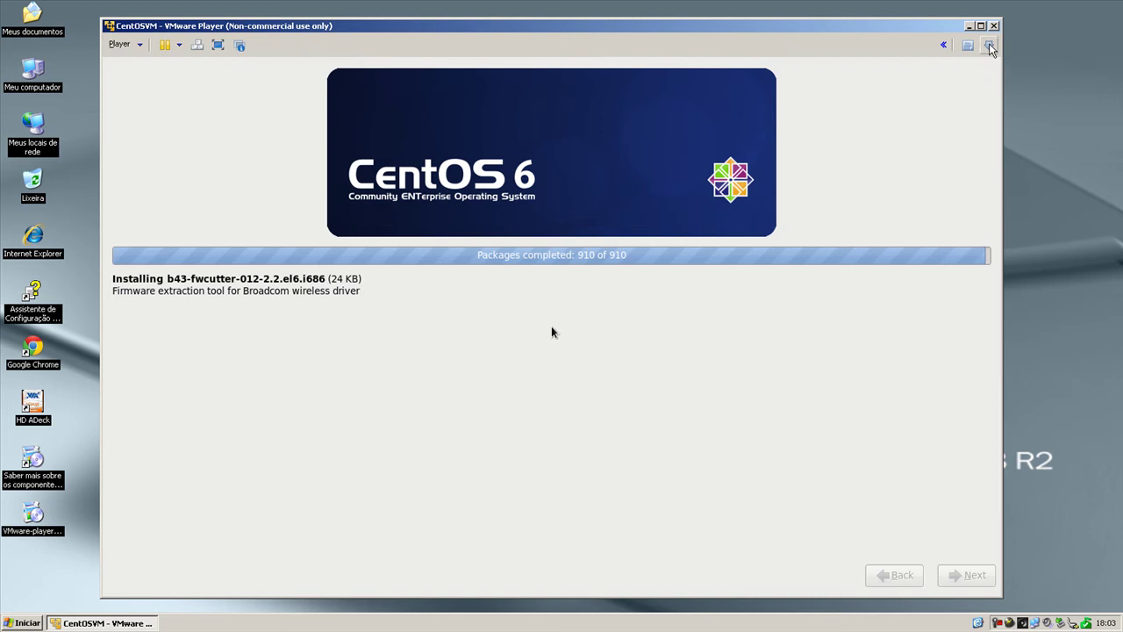
left_click(436, 293)
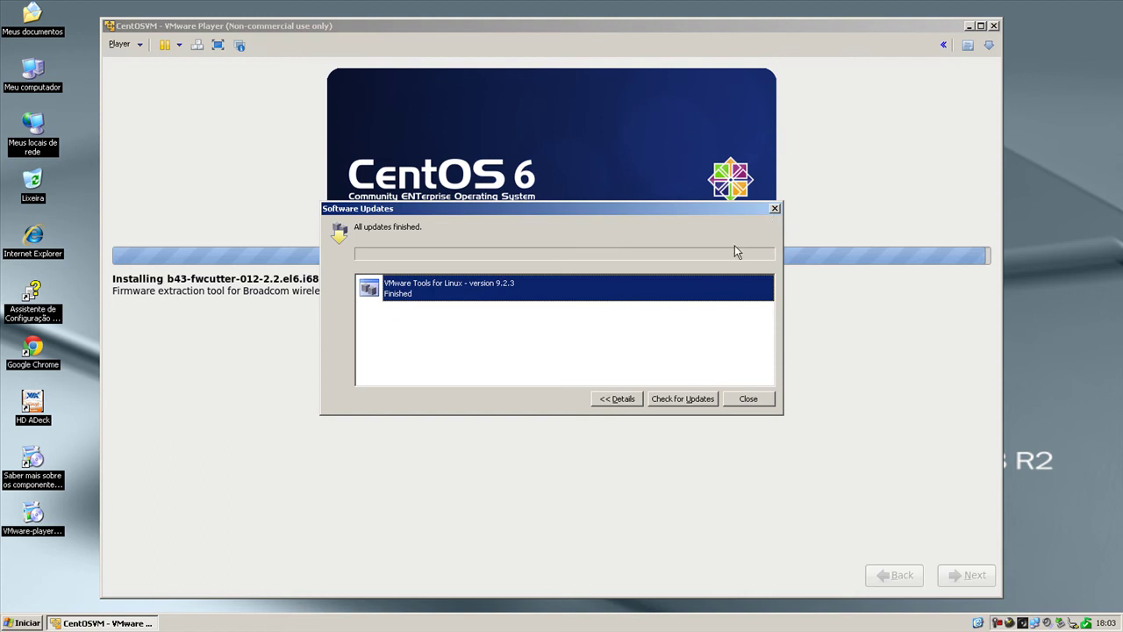
left_click(615, 397)
left_click(624, 281)
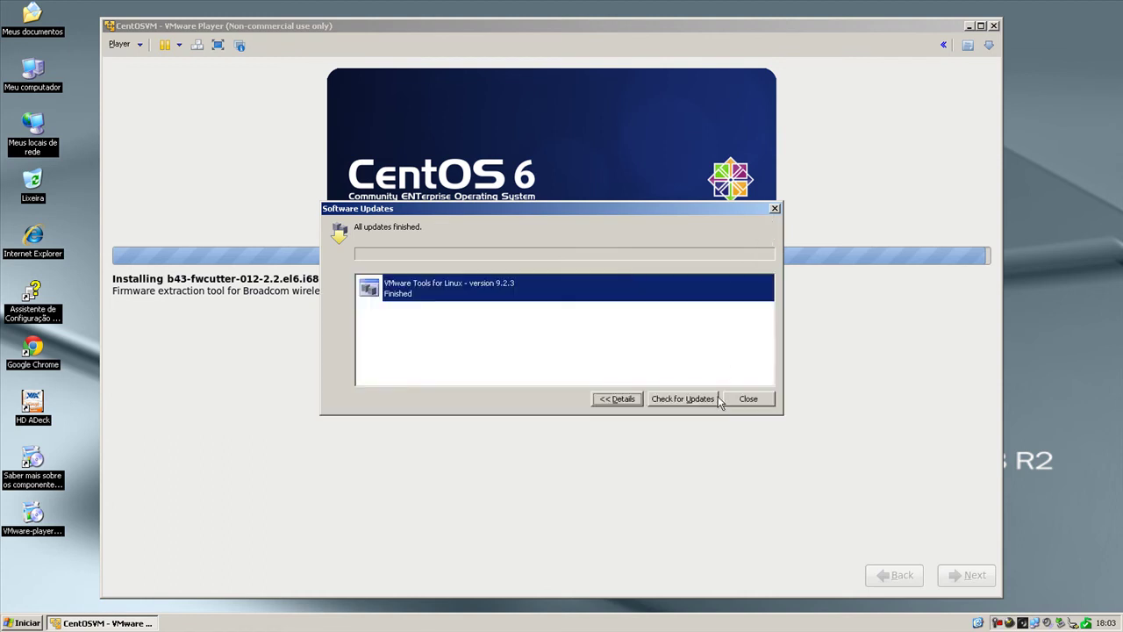
left_click(746, 399)
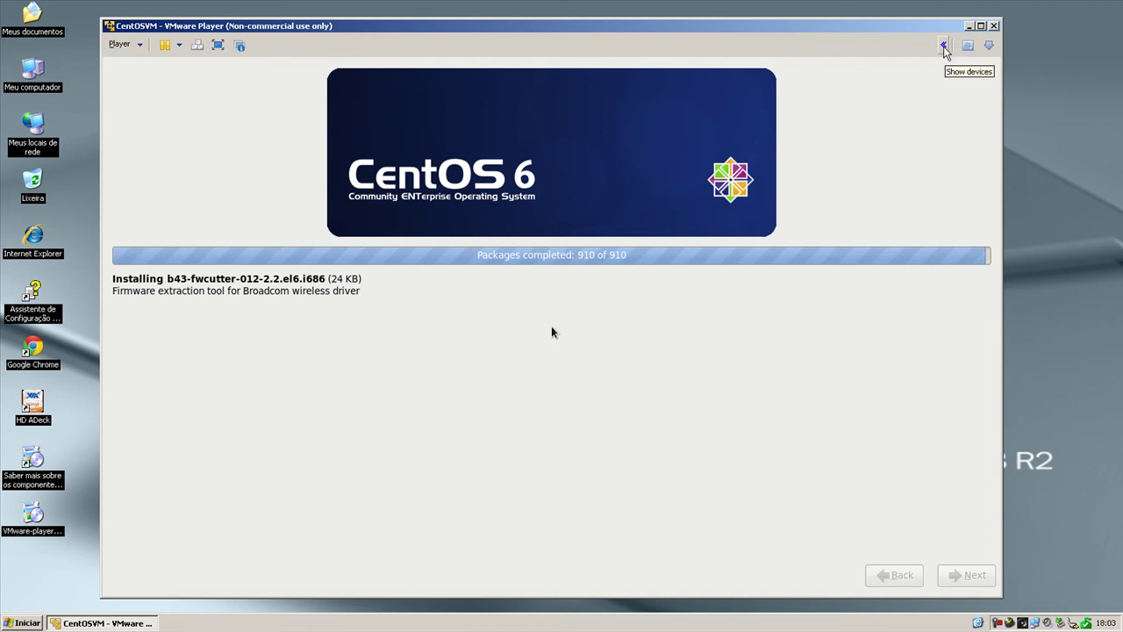
Expand the virtual machine's device icons along the toolbar.
left_click(944, 47)
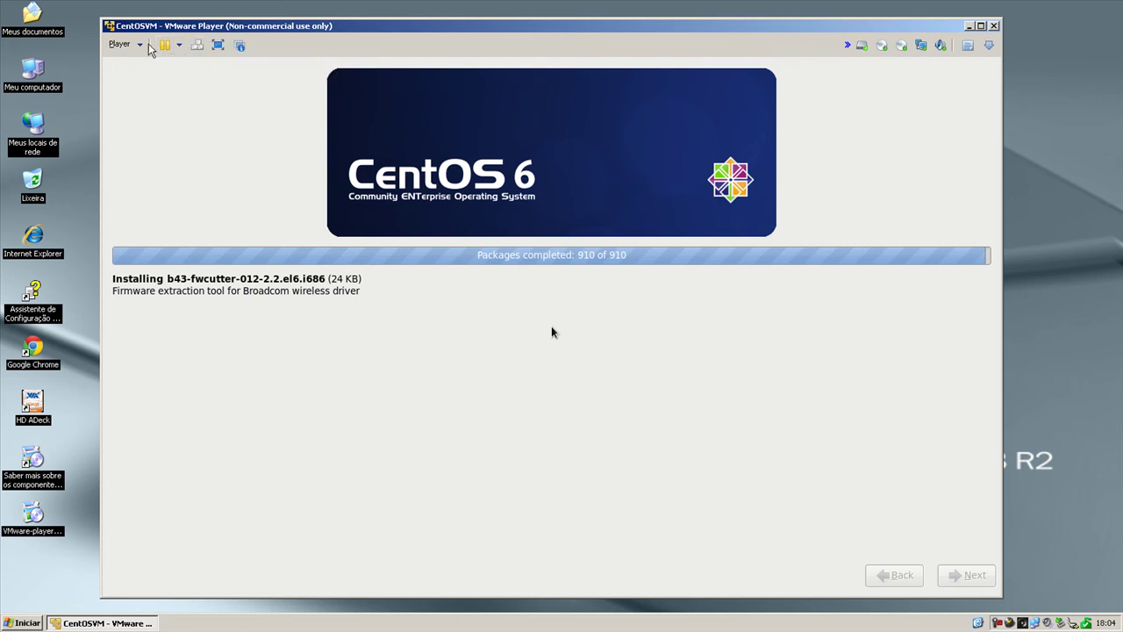
left_click(141, 47)
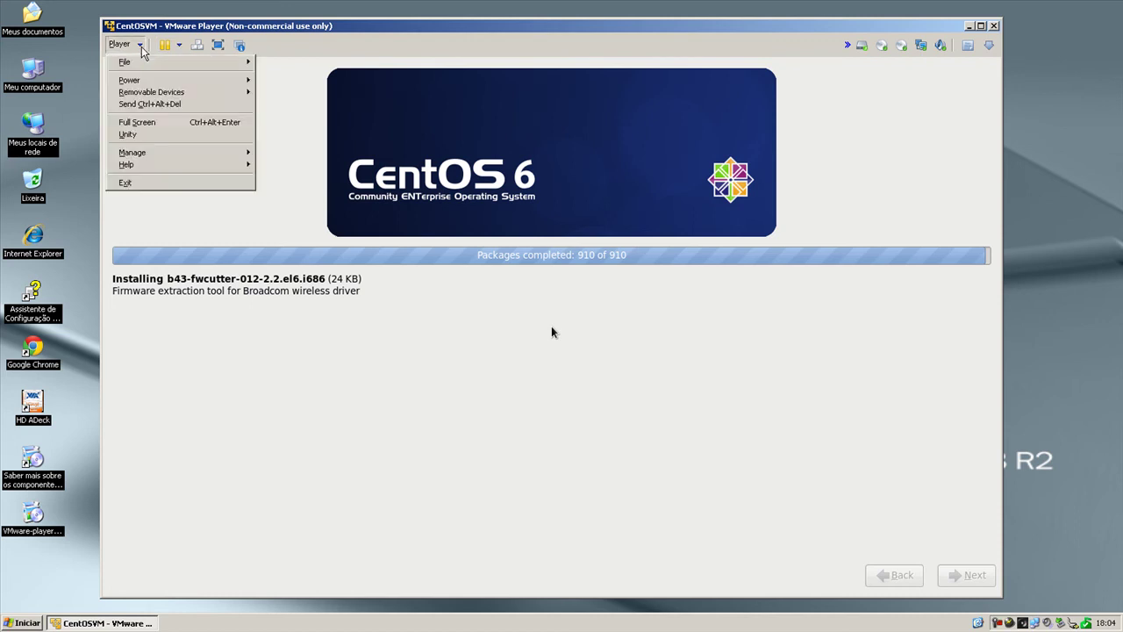
mouse_move(138, 66)
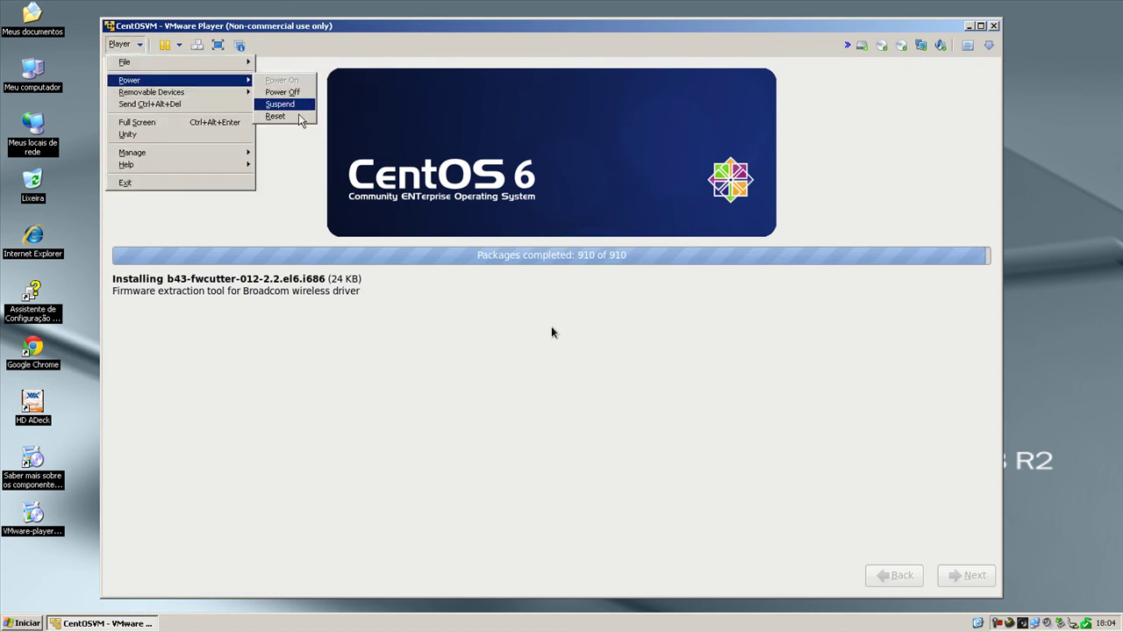
mouse_move(231, 95)
mouse_move(287, 98)
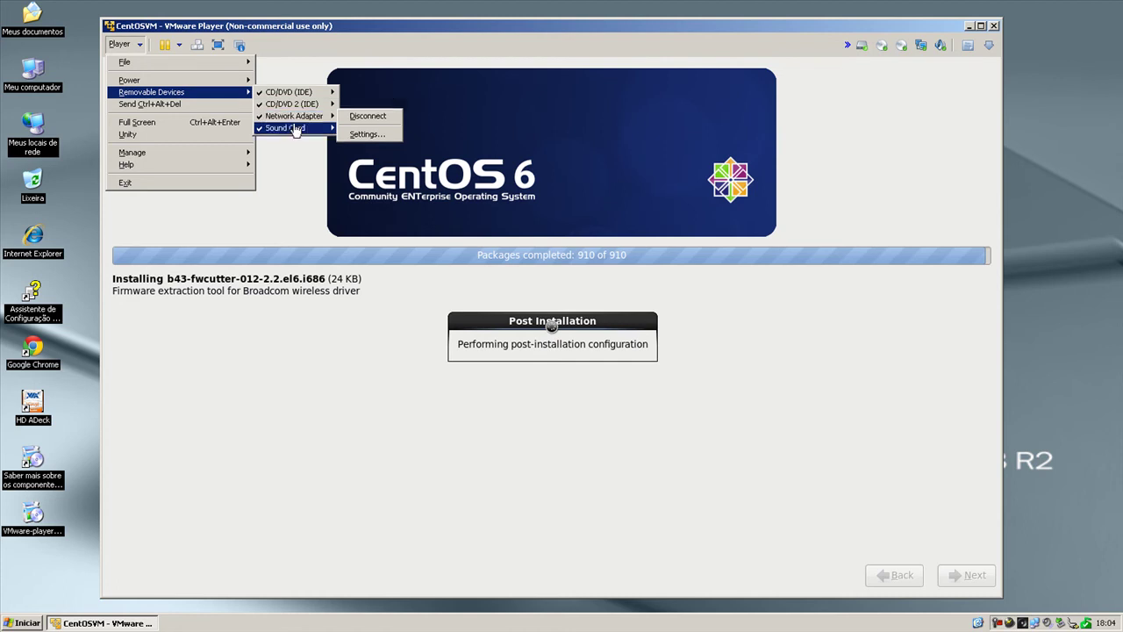
mouse_move(297, 130)
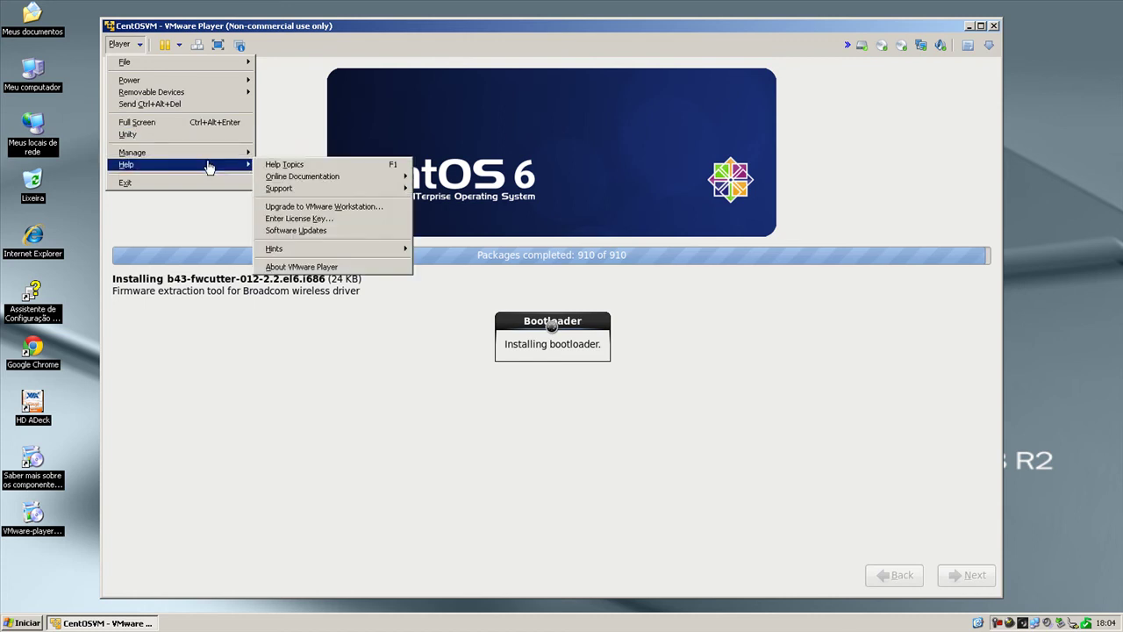
mouse_move(215, 155)
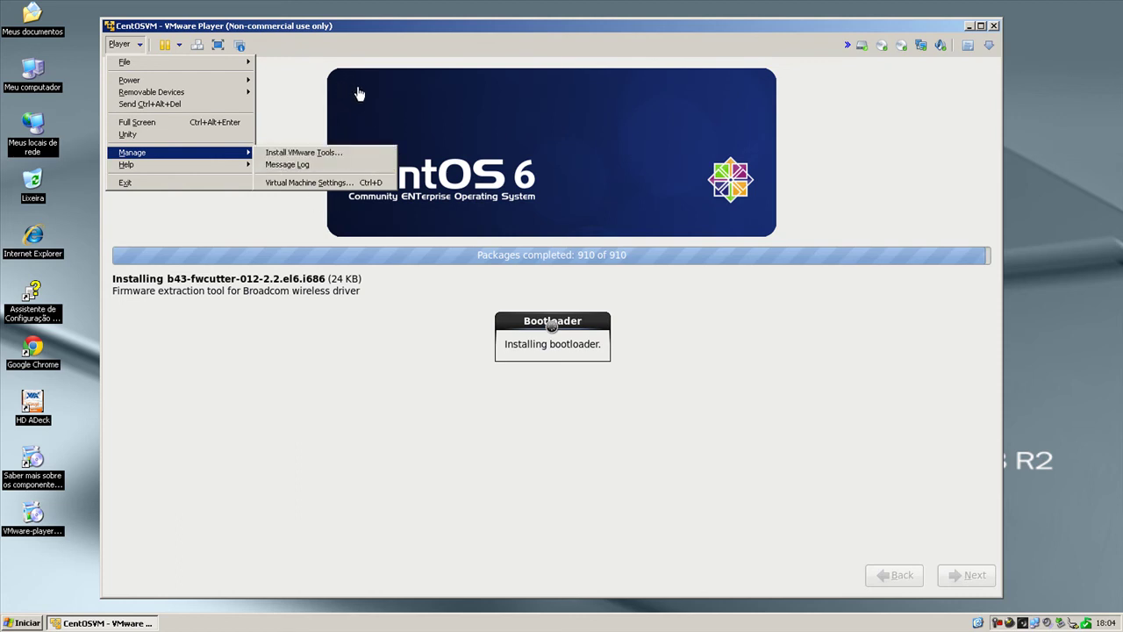
Dismiss the Player menu while the guest boots and begins installing VMware Tools.
left_click(383, 26)
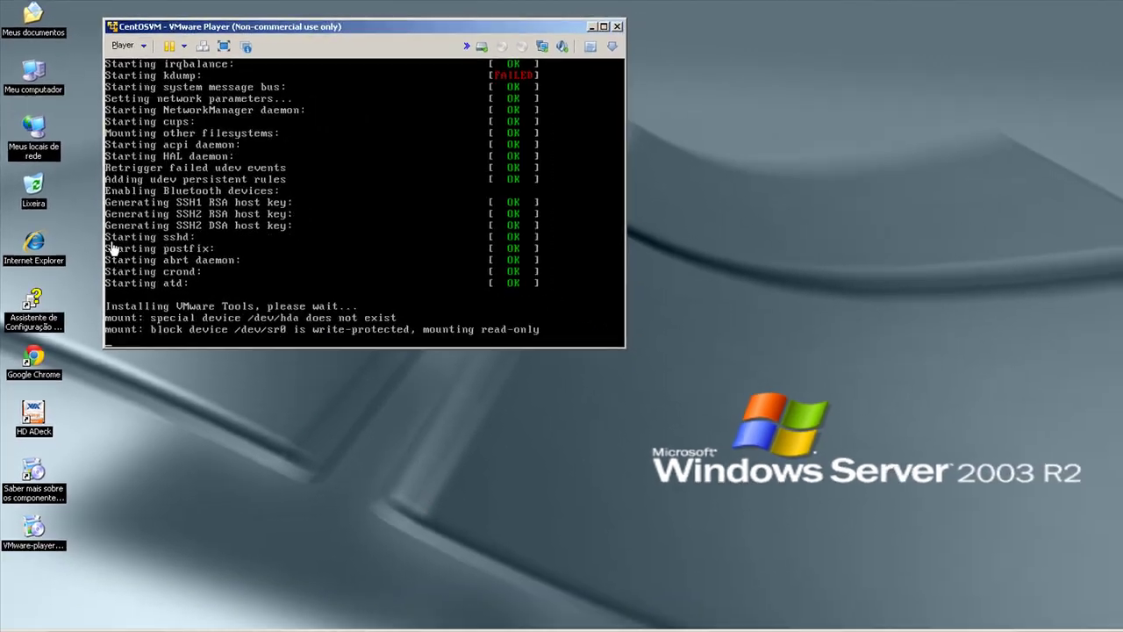
Choose Manage > Cancel VMware Tools Installation, then answer No to keep it running.
left_click(124, 46)
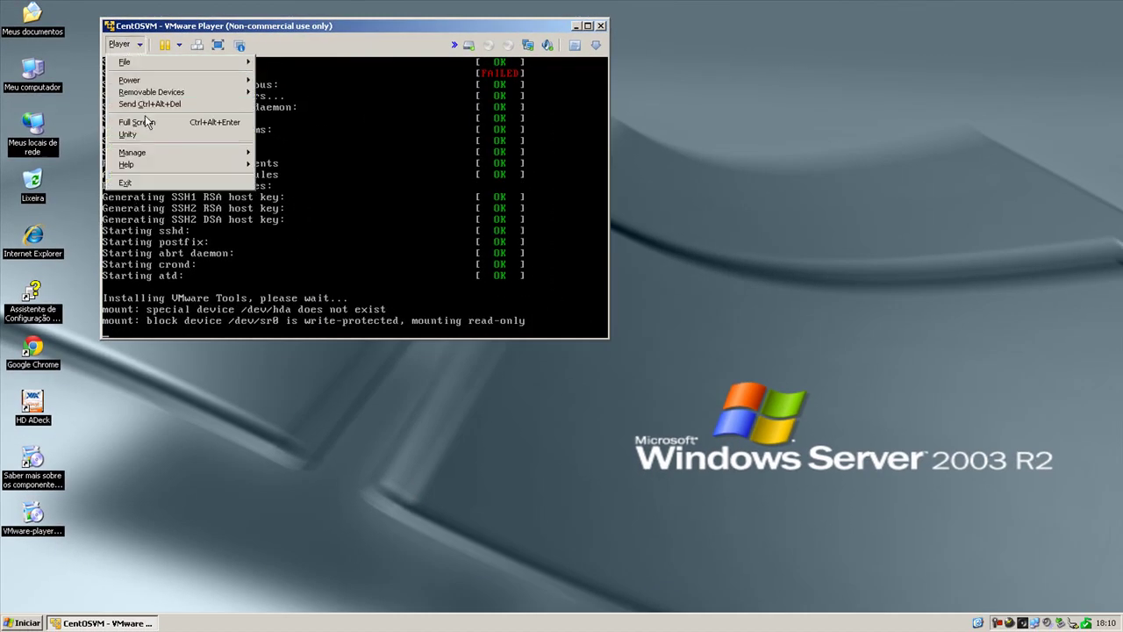
mouse_move(154, 158)
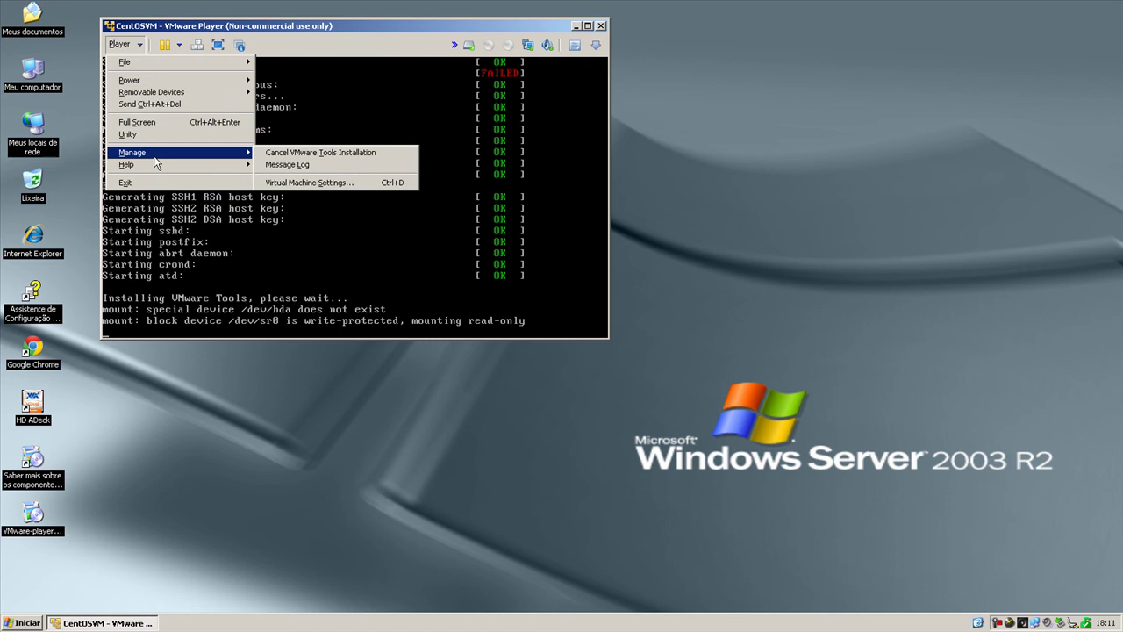
left_click(321, 156)
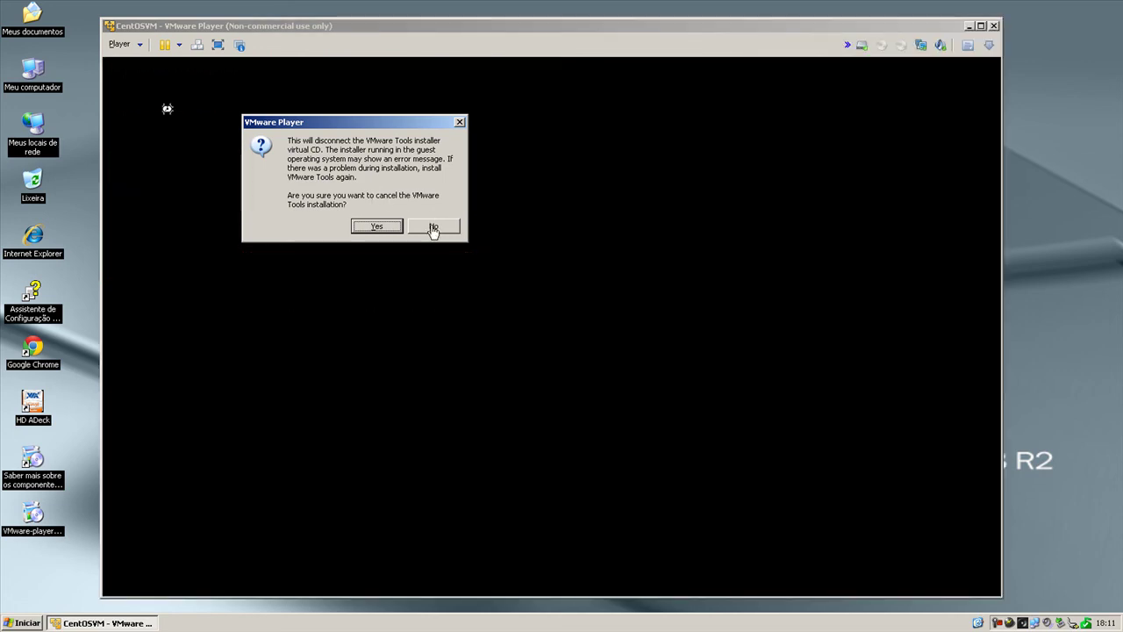
left_click(433, 228)
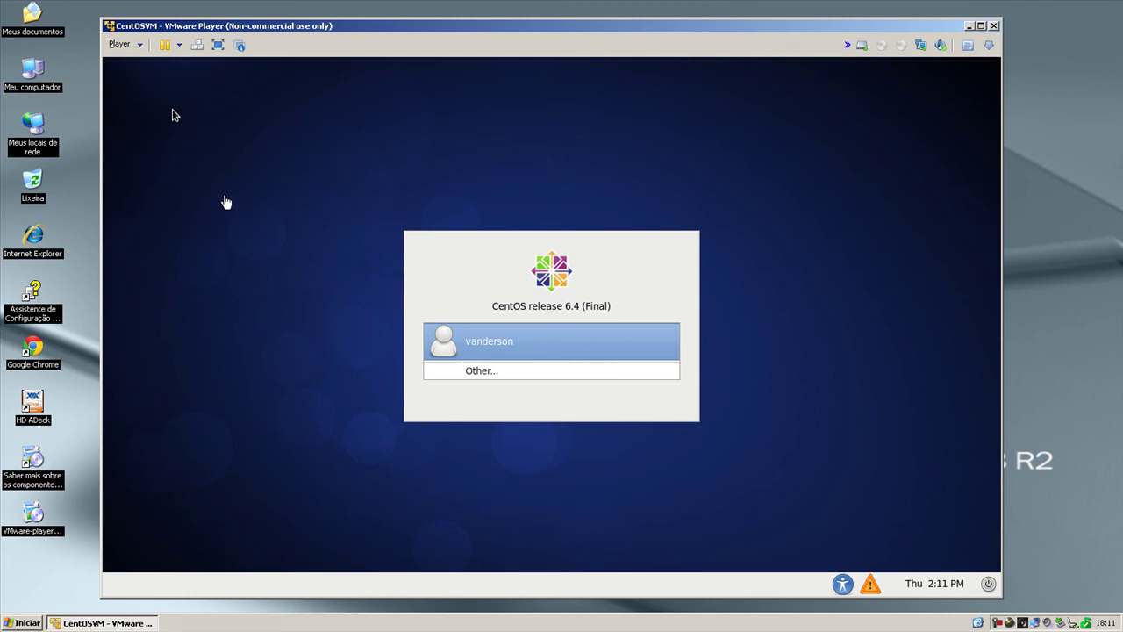
Capture the mouse in the VM, then view and close the Boot messages log.
left_click(178, 143)
left_click(871, 585)
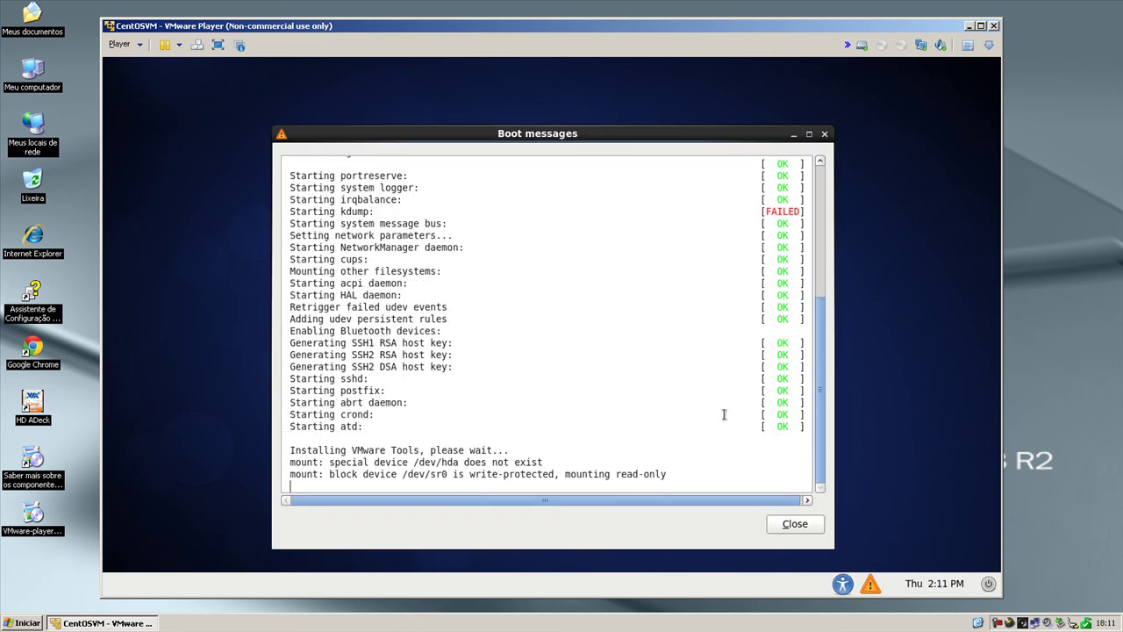
left_click(792, 525)
Log in to CentOS as the user account with its password.
left_click(588, 341)
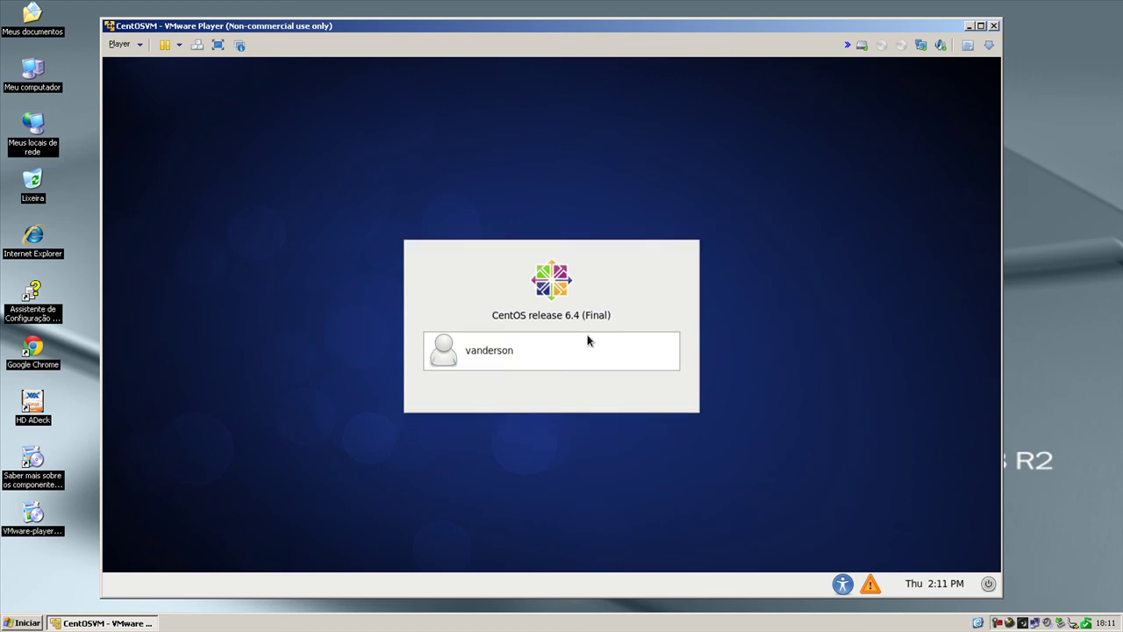
type("v******")
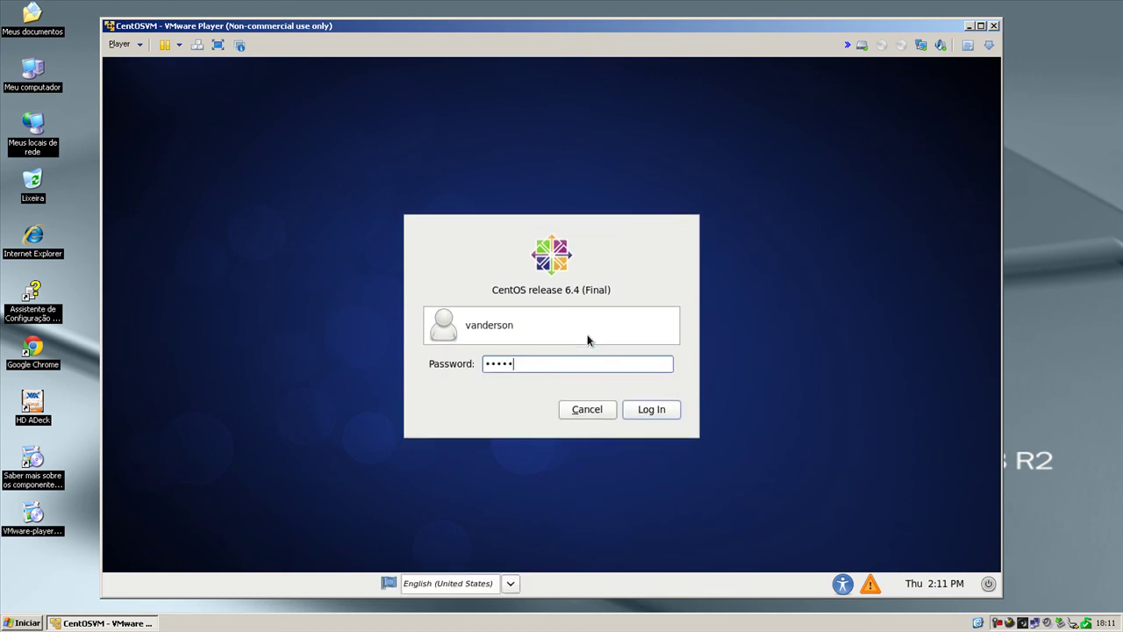
key("Return")
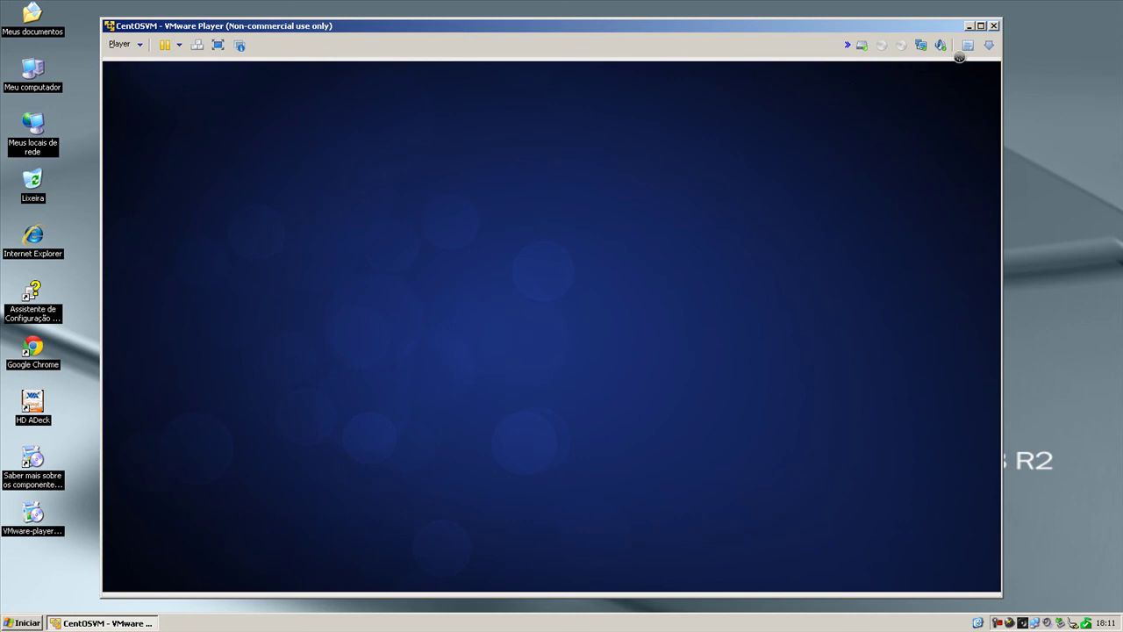
Check the VMware Tools entry under Player > Manage, then close the menu.
left_click(121, 45)
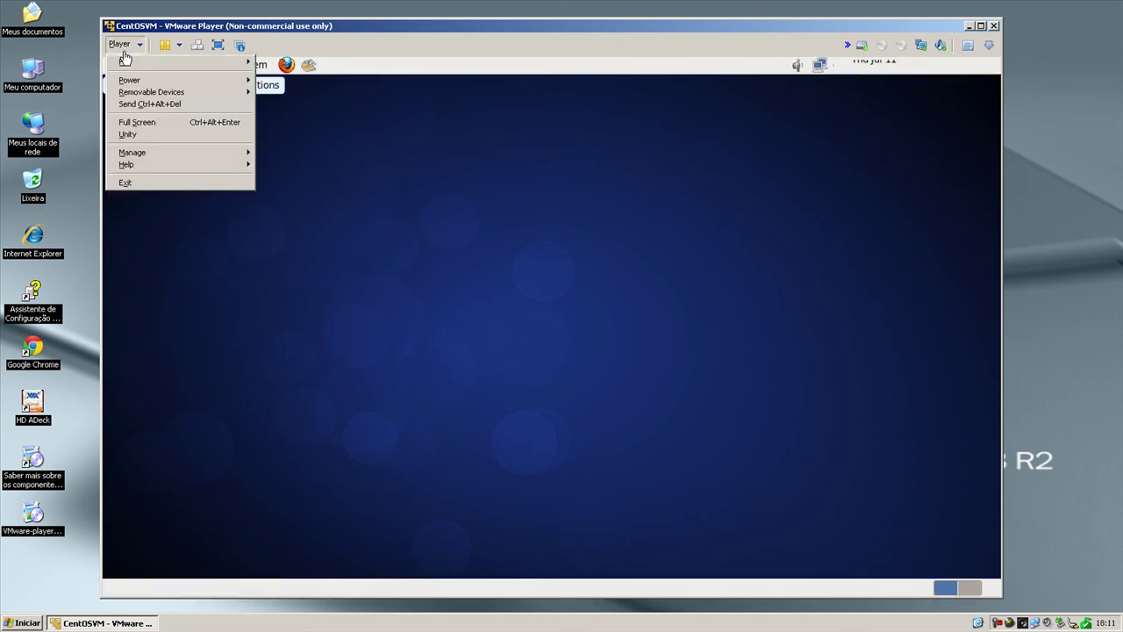
mouse_move(141, 157)
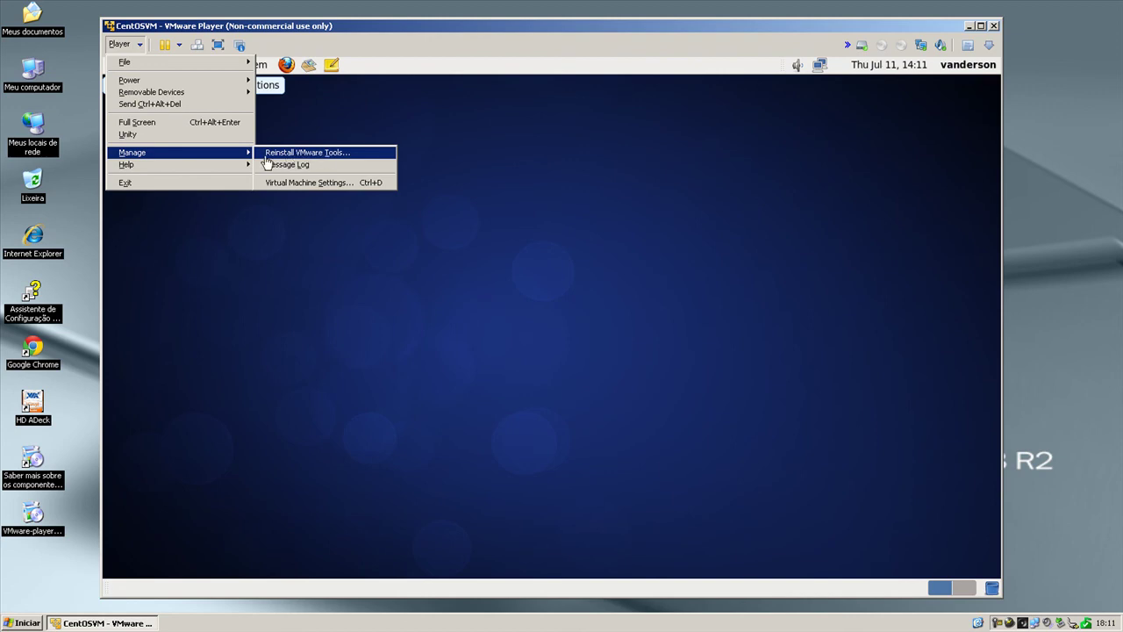
left_click(403, 116)
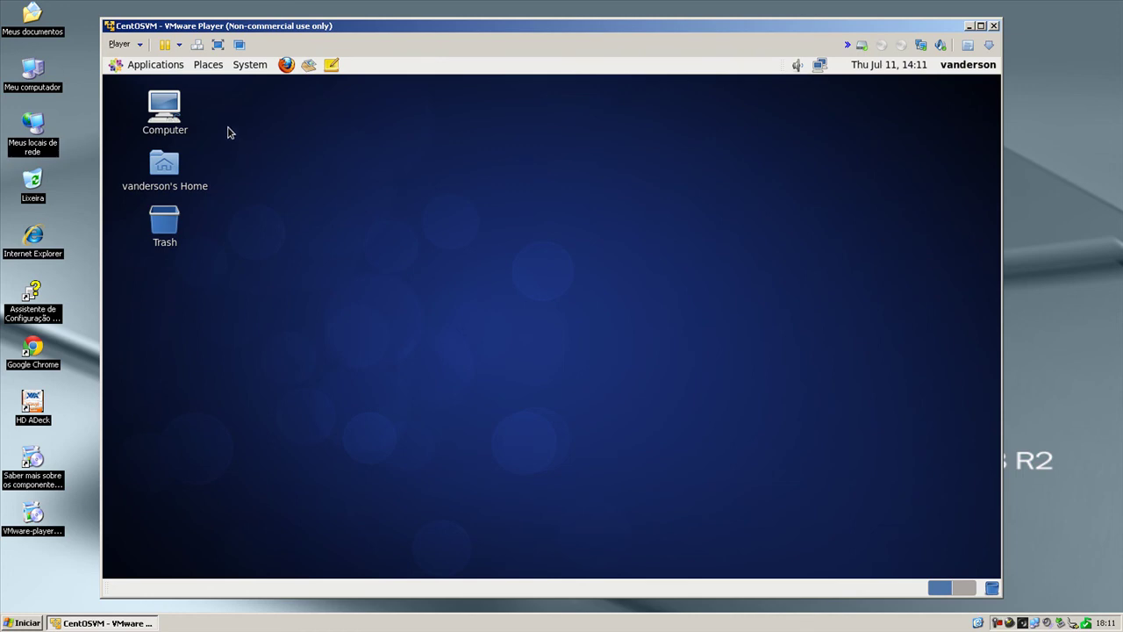
Browse the GNOME Applications menu's submenus, then close it.
left_click(137, 70)
mouse_move(138, 91)
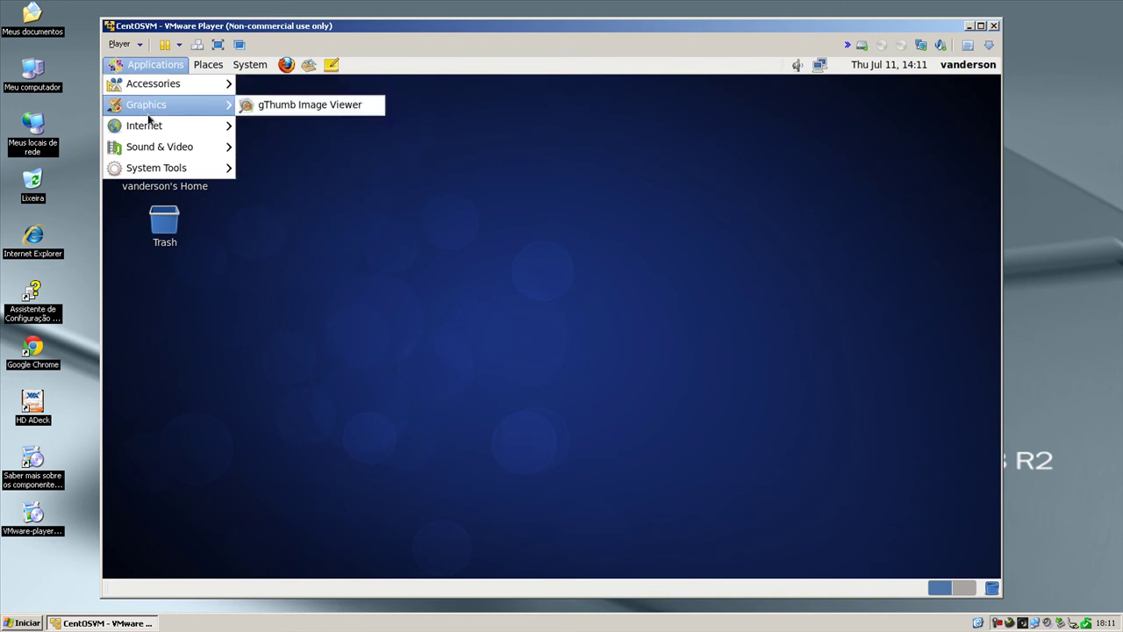
mouse_move(175, 156)
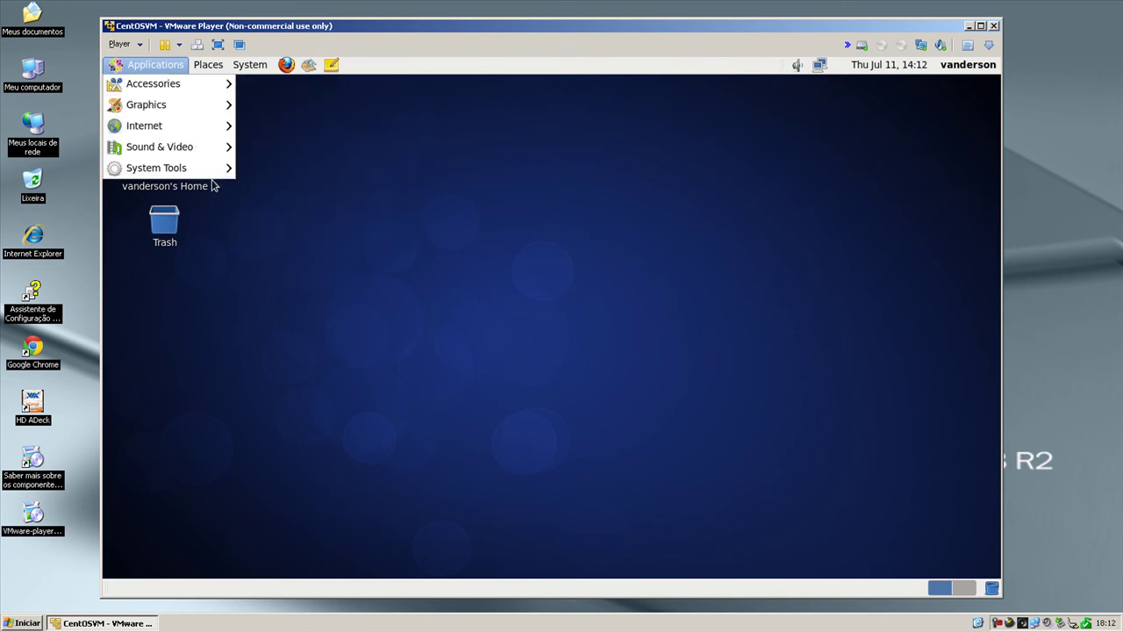
mouse_move(213, 167)
left_click(550, 240)
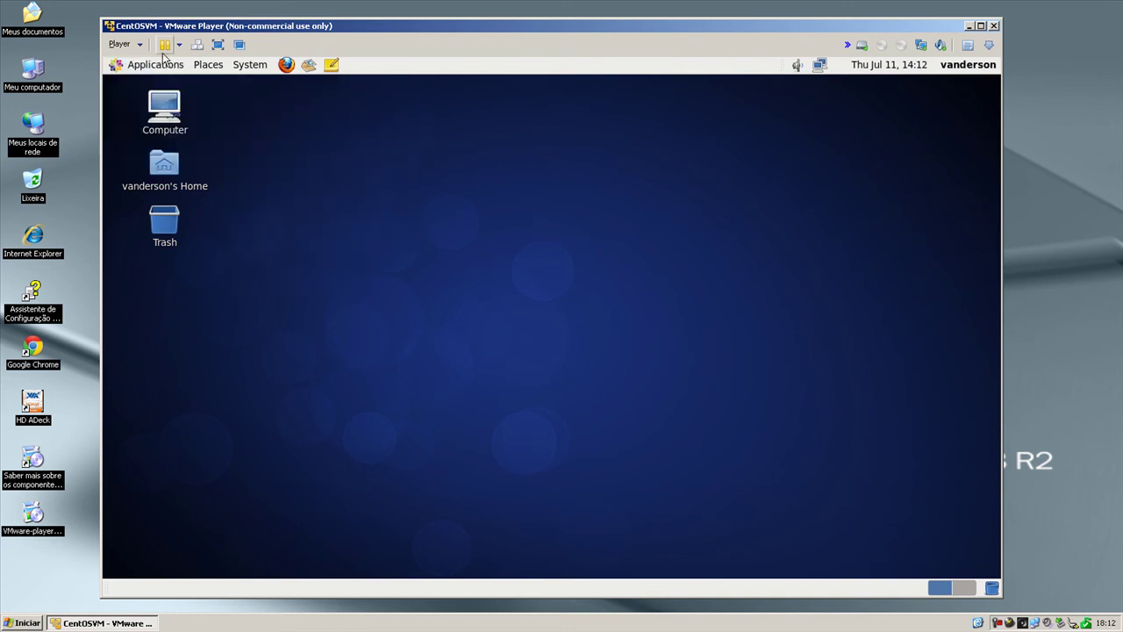
Show CentOSVM in full screen, then return it to a maximized VMware Player window.
left_click(219, 46)
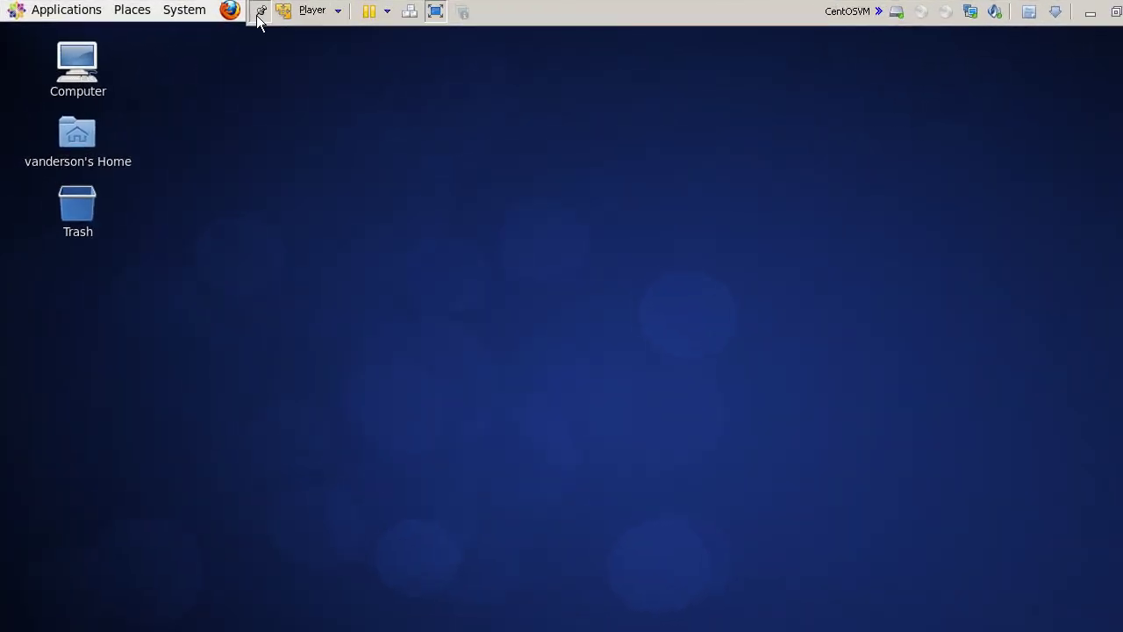
left_click(259, 14)
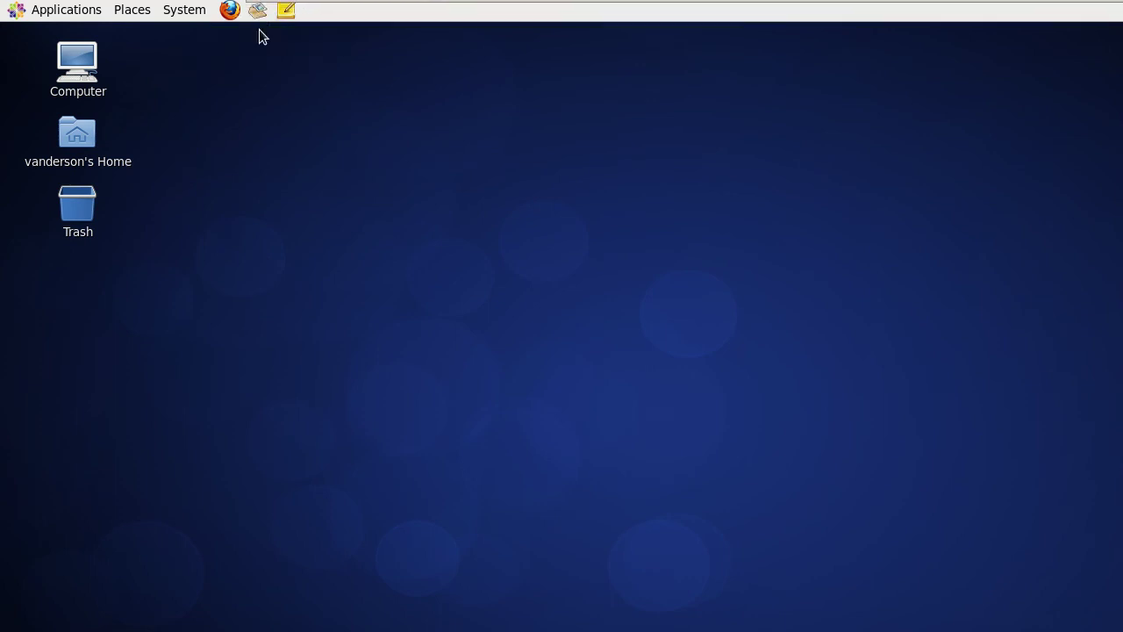
left_click(167, 11)
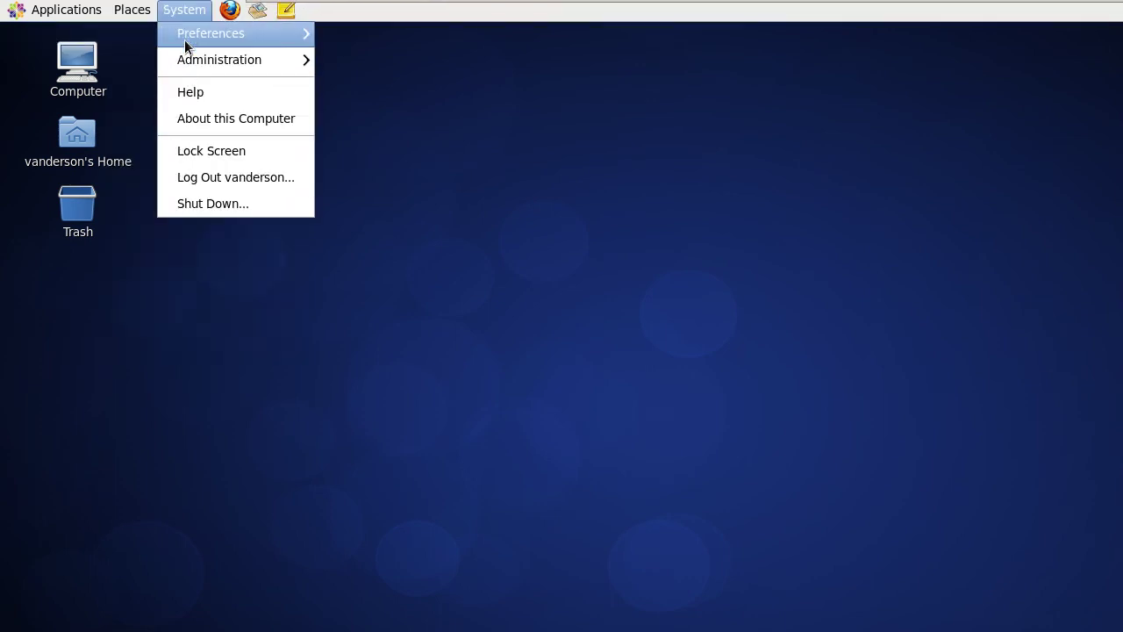
mouse_move(188, 44)
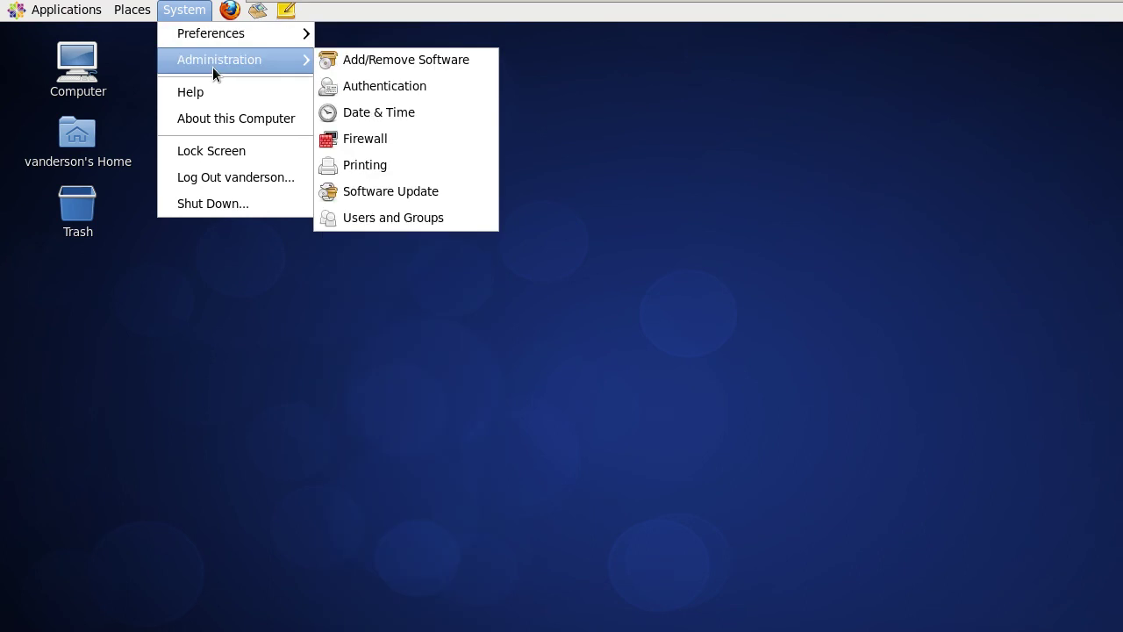
mouse_move(66, 10)
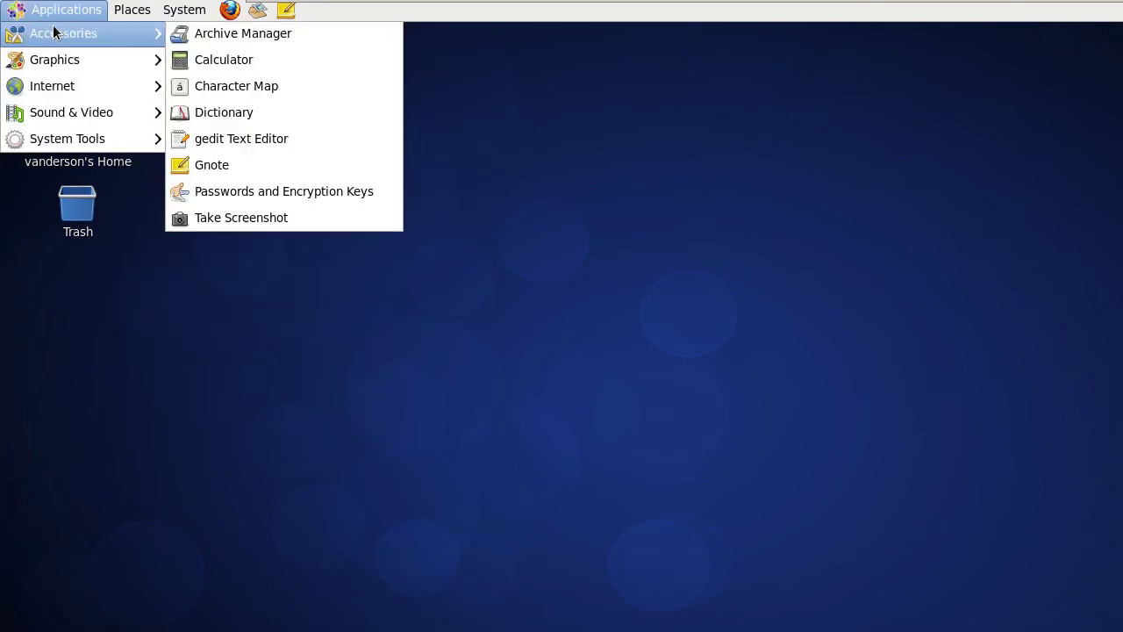
mouse_move(369, 9)
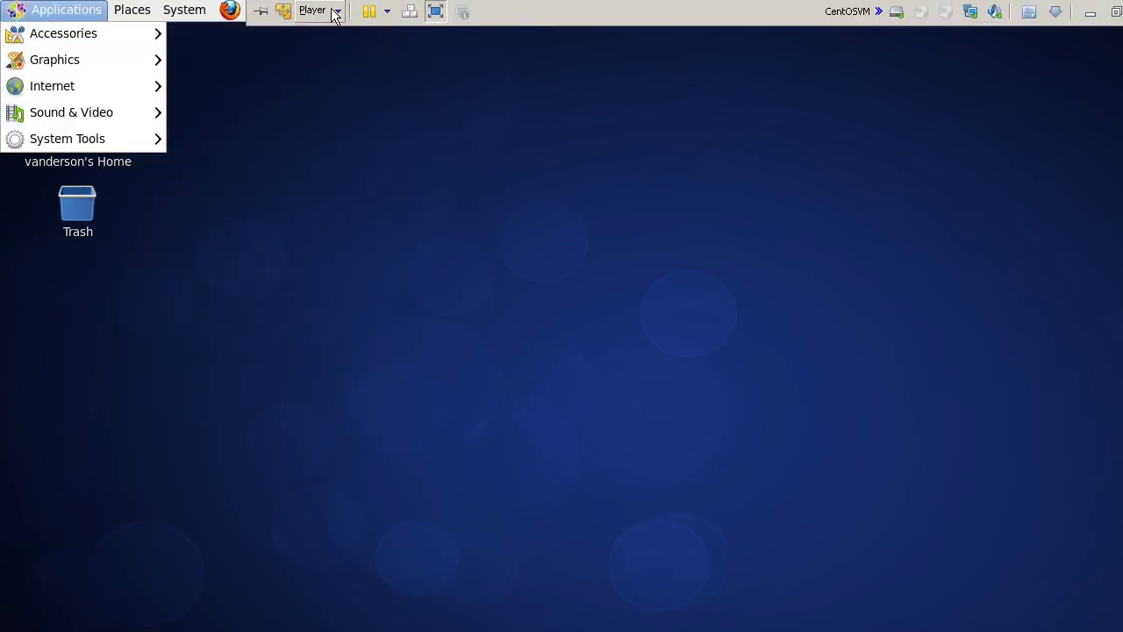
key("ctrl+alt+Return")
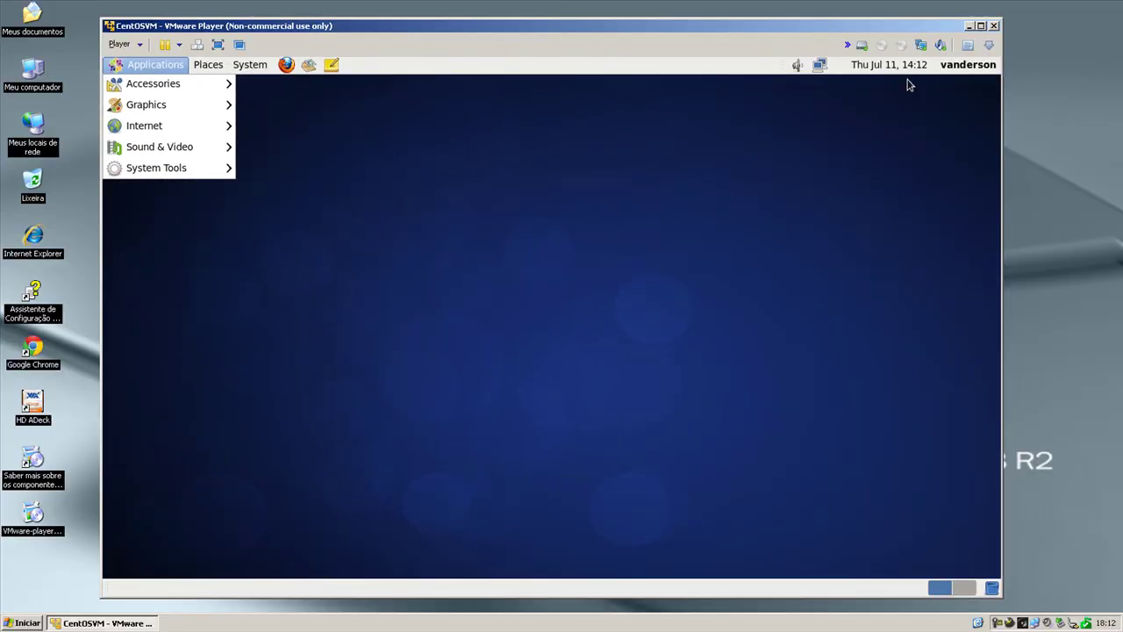
left_click(981, 25)
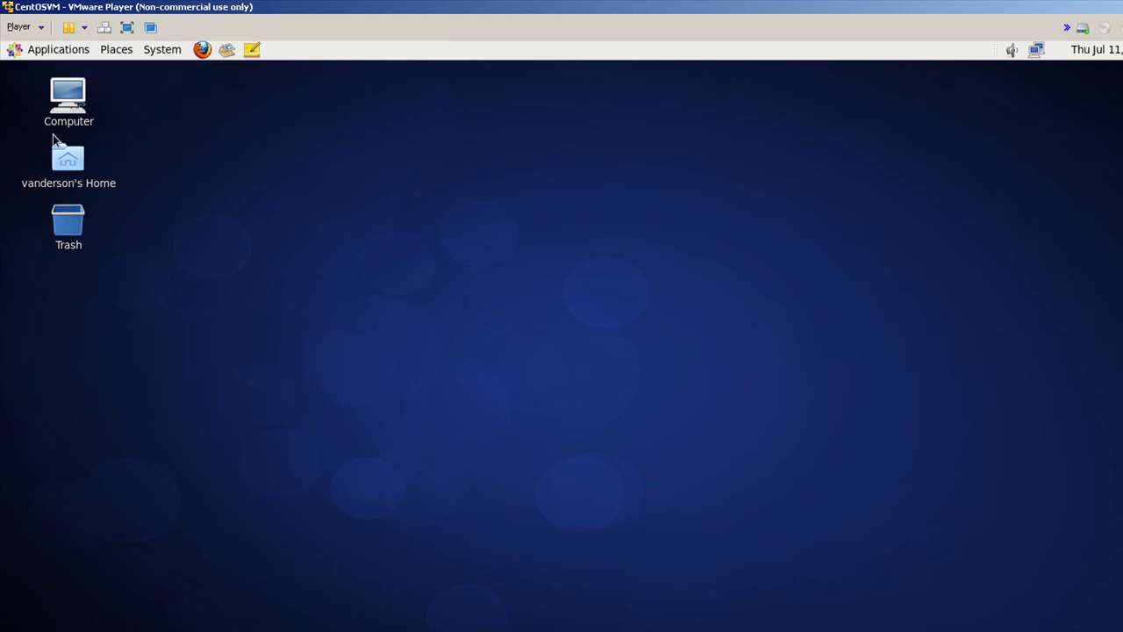
Shut down the CentOS guest via System > Shut Down and confirm.
left_click(160, 51)
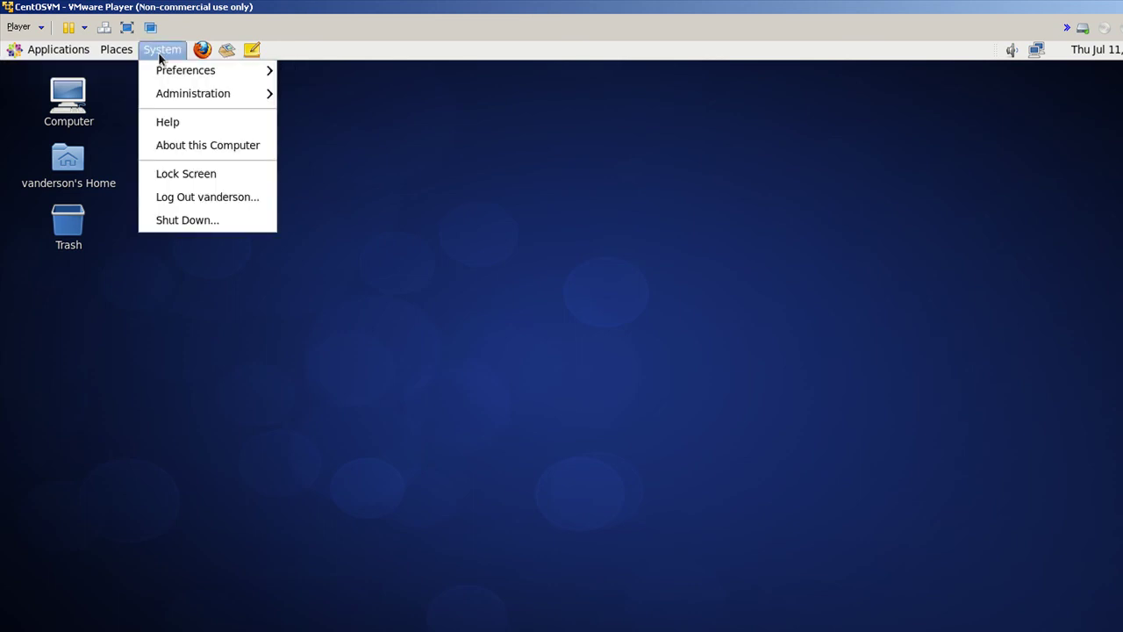
left_click(185, 219)
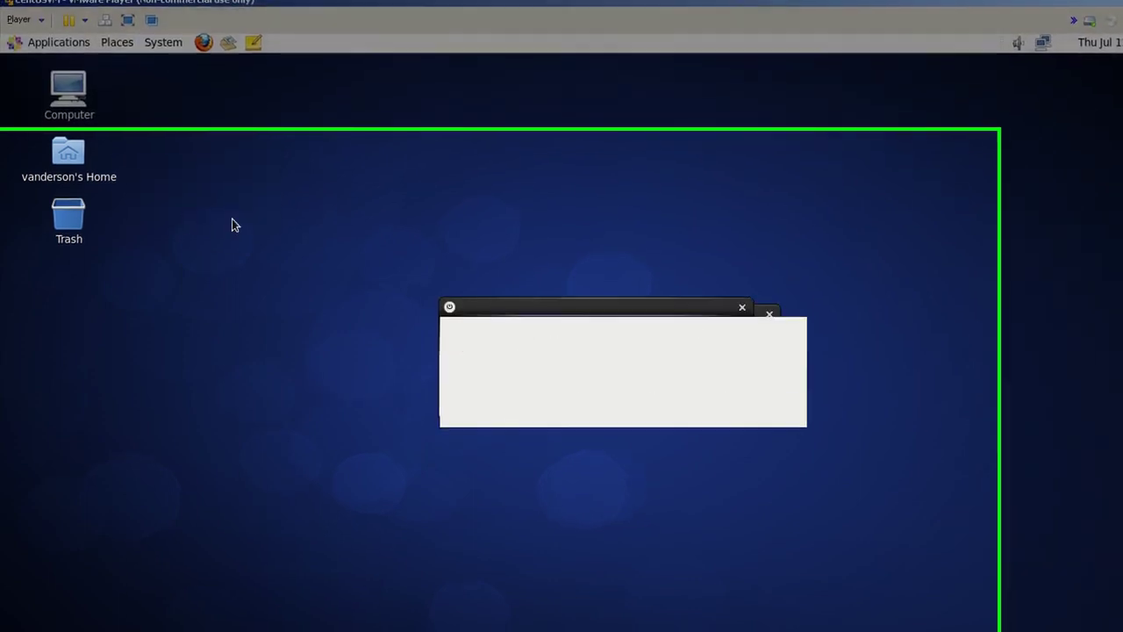
left_click(770, 399)
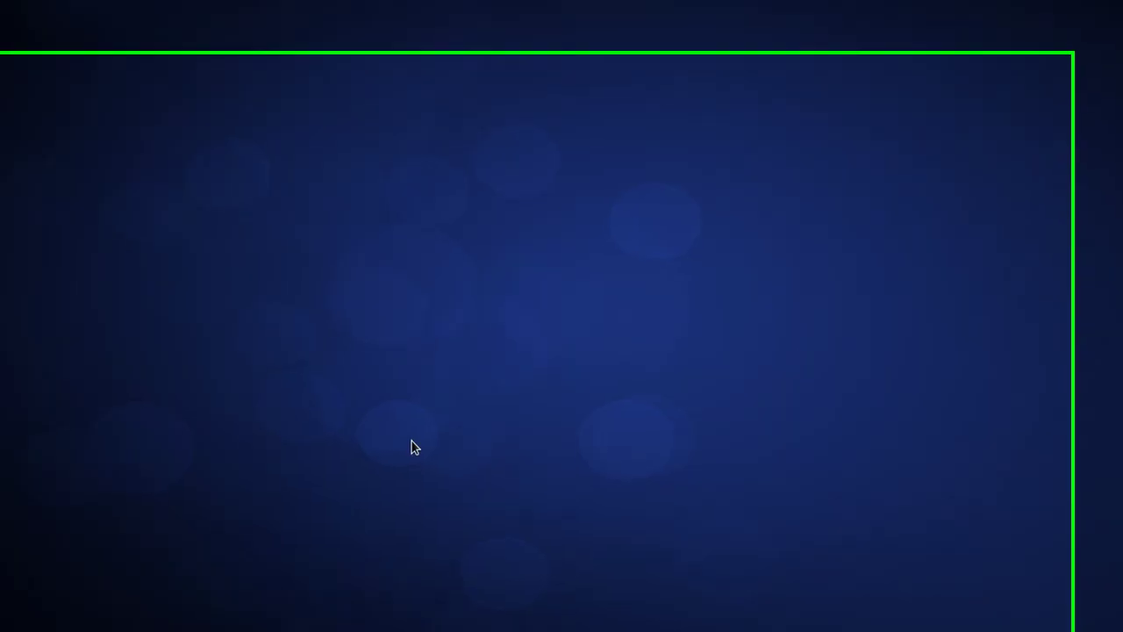